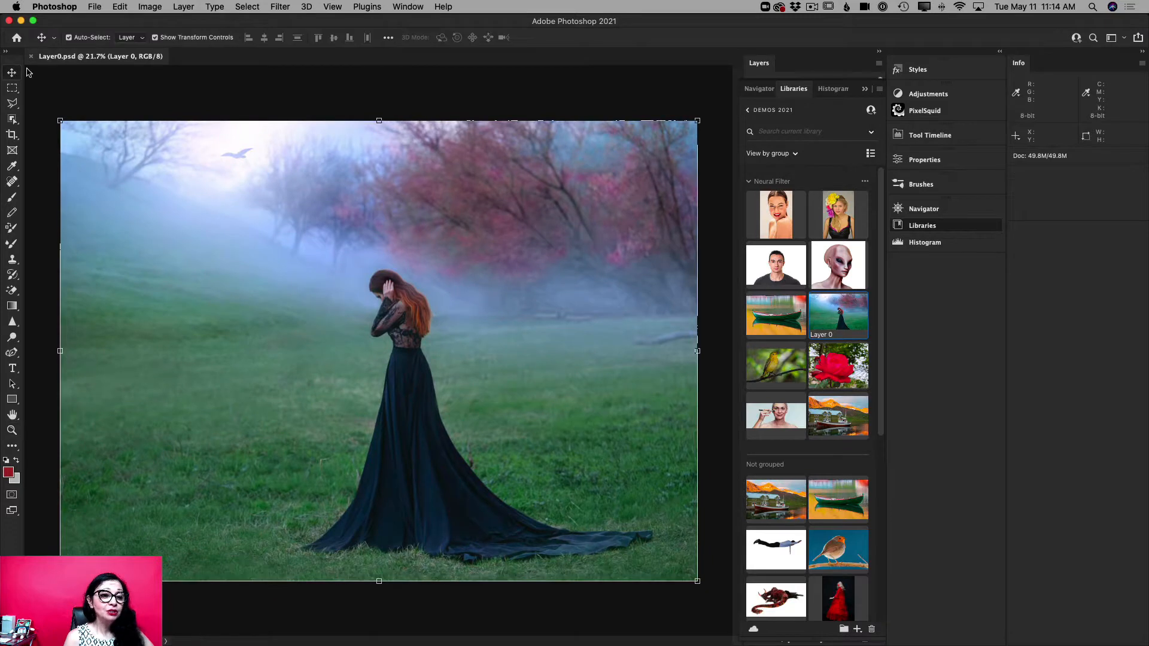
- Enable the beta Depth-Aware Haze neural filter on the foggy meadow photo and set its Haze to 78
left_click(281, 7)
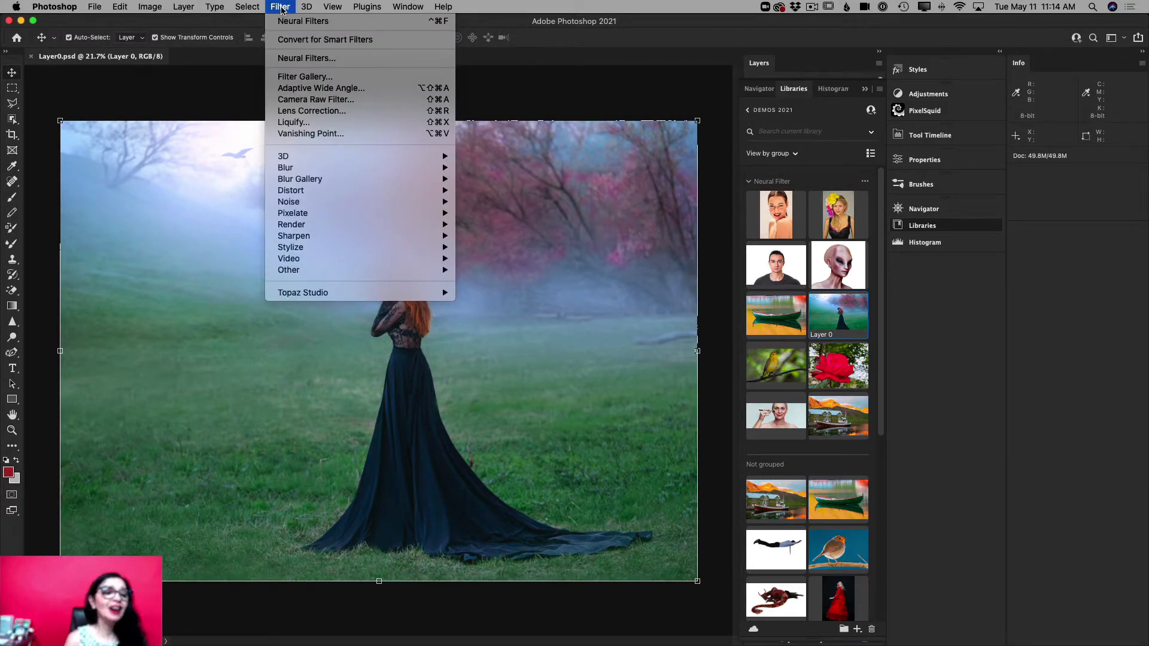
left_click(307, 58)
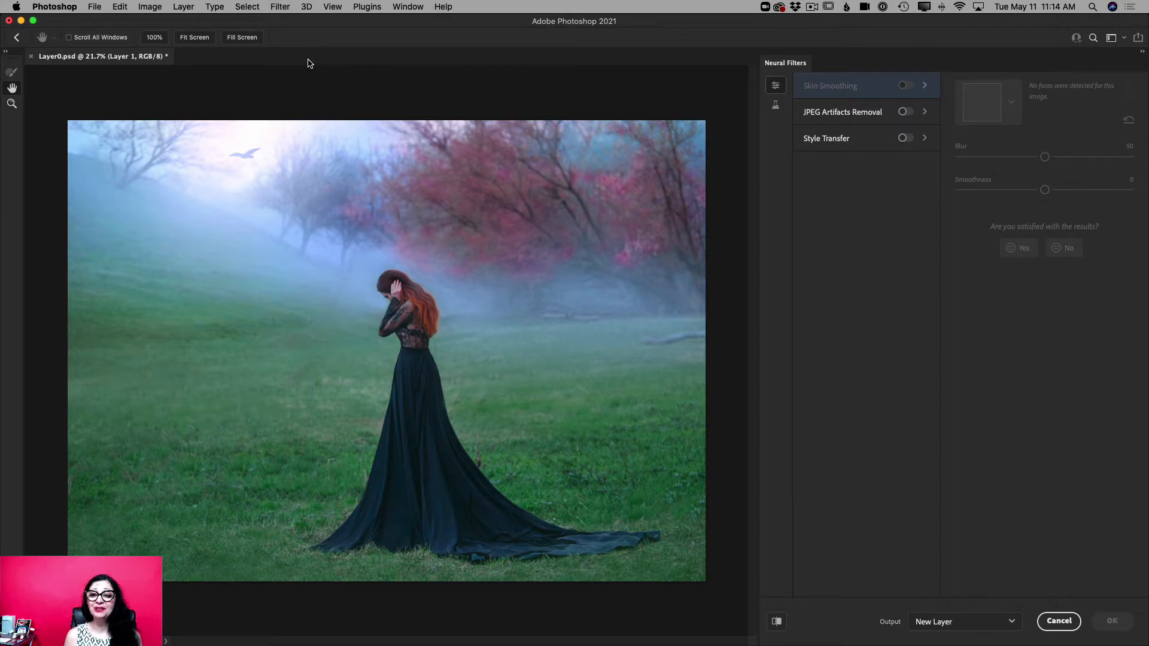
left_click(775, 107)
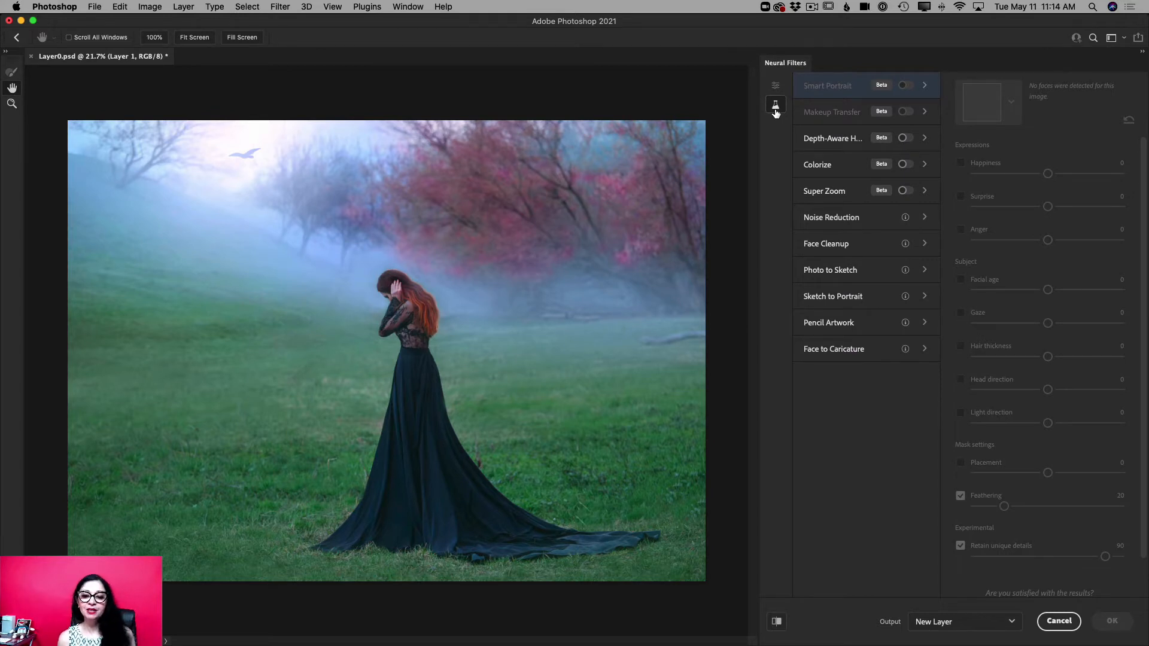
left_click(905, 138)
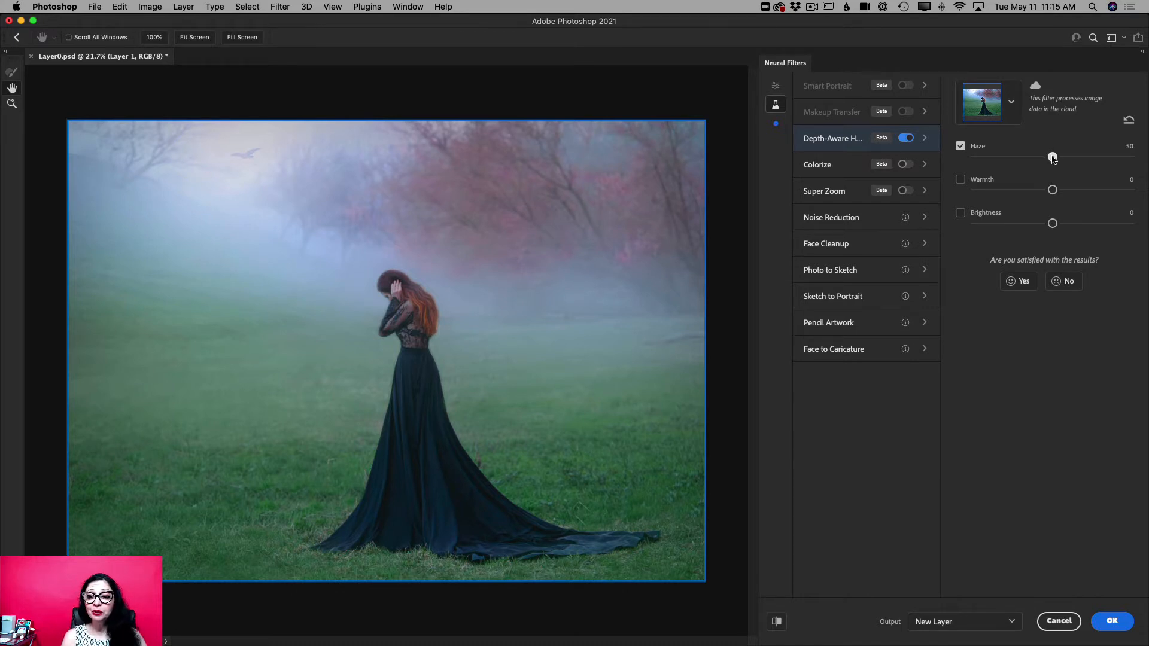
left_click_drag(1050, 156, 1099, 160)
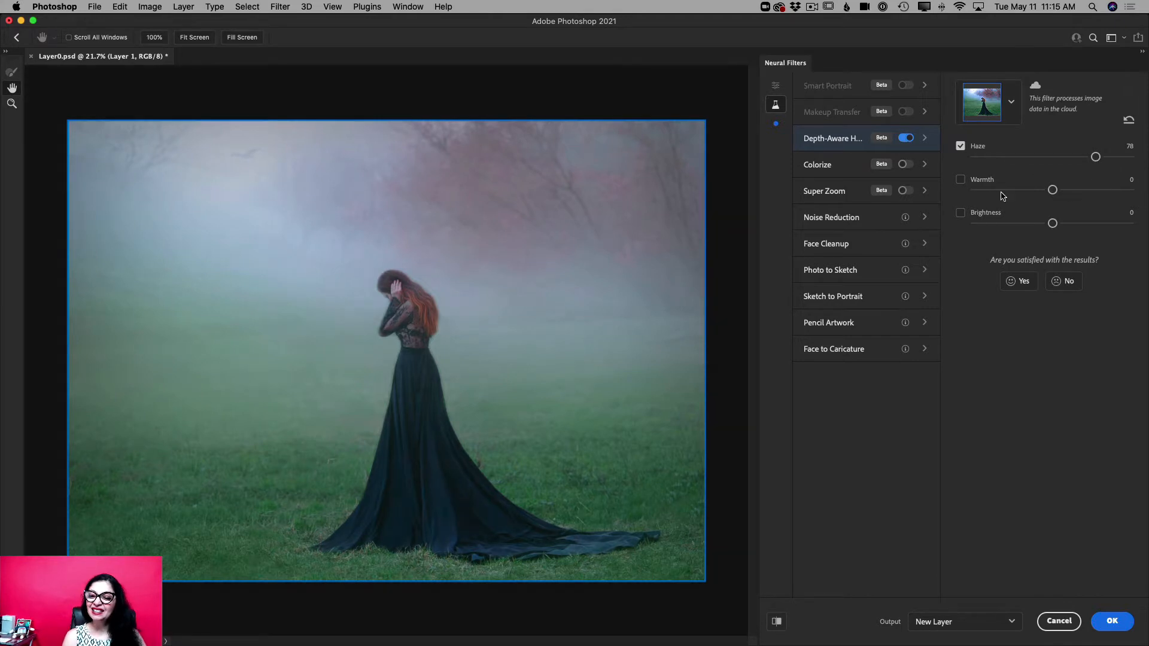
- Enable Warmth and Brightness for the haze filter, setting Warmth to 17 and Brightness to 9
left_click(960, 180)
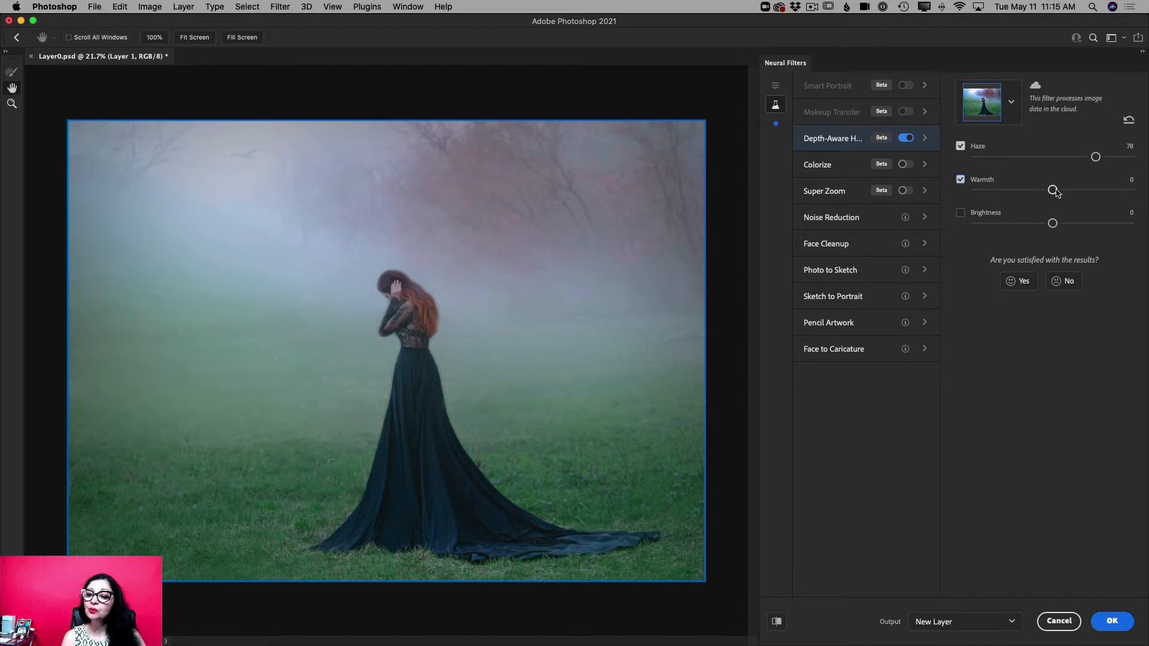
left_click_drag(1053, 190, 1082, 194)
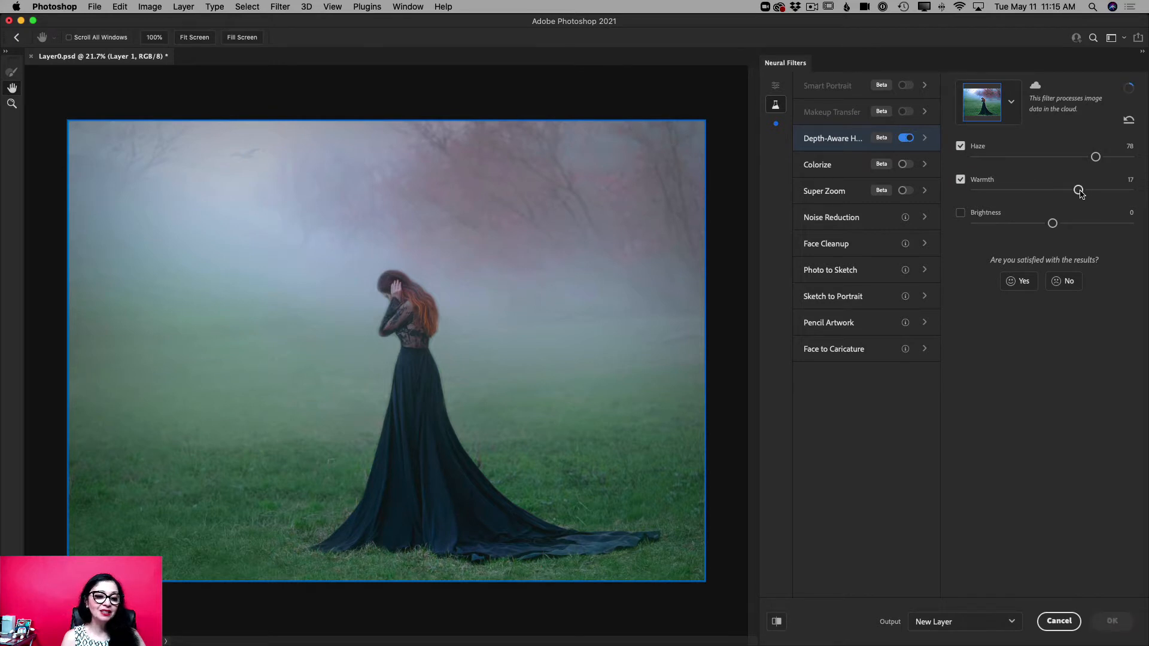
left_click(960, 214)
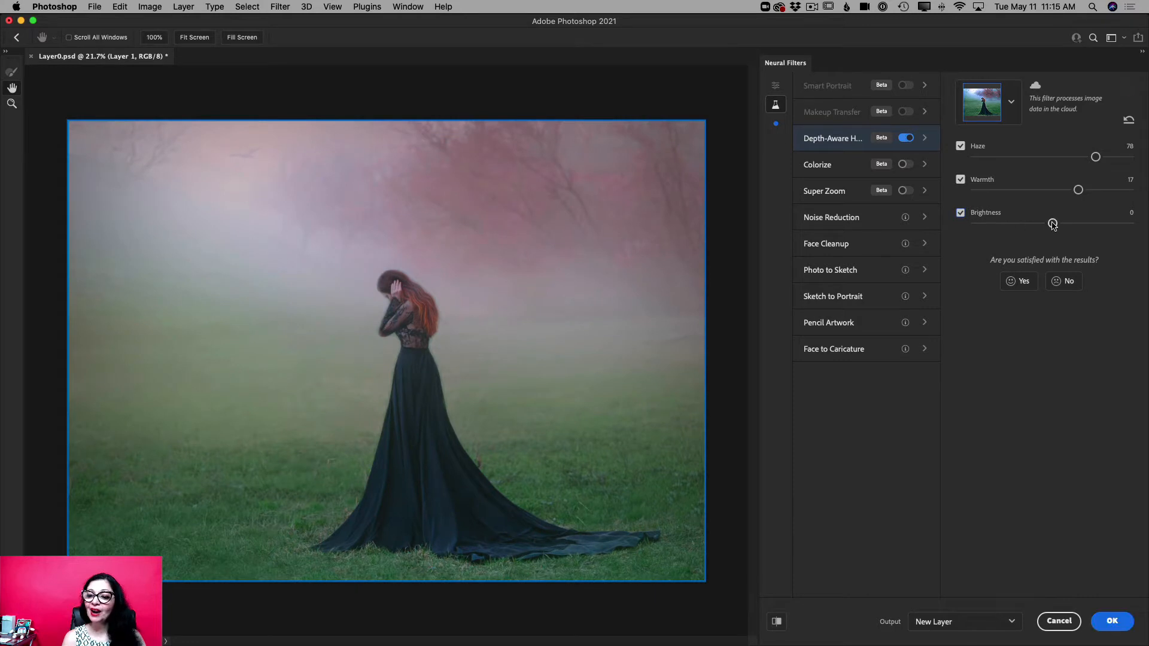
left_click_drag(1052, 222, 1067, 223)
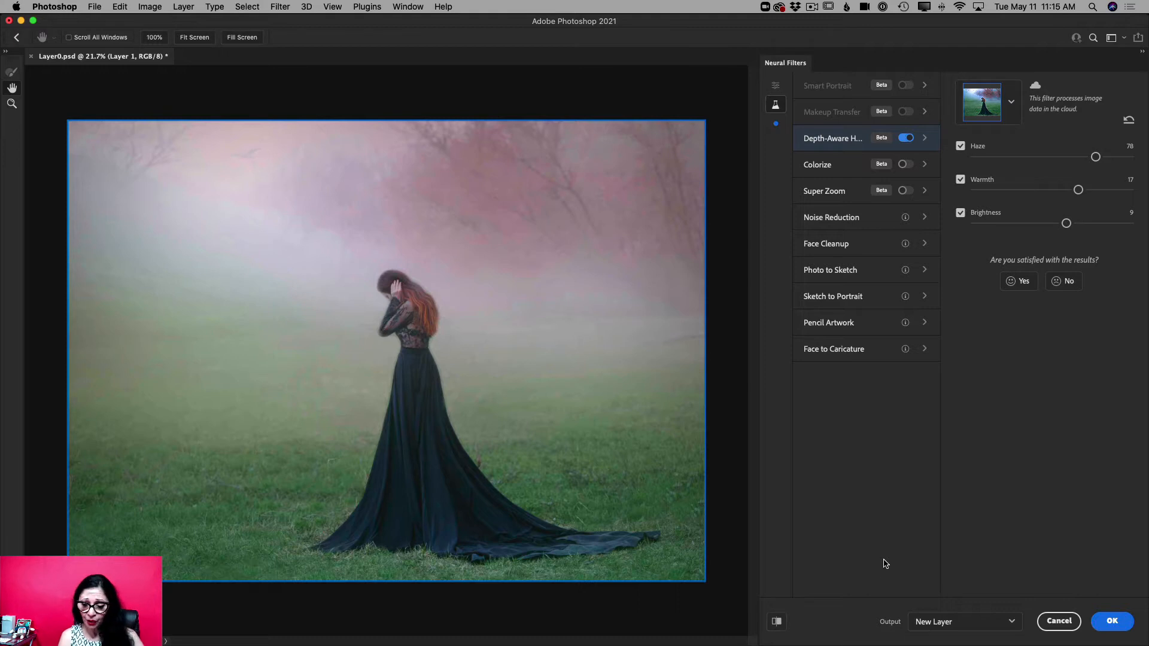
- Compare the haze with the original image, and apply it with the output set to Duplicate Layer Masked
left_click(776, 623)
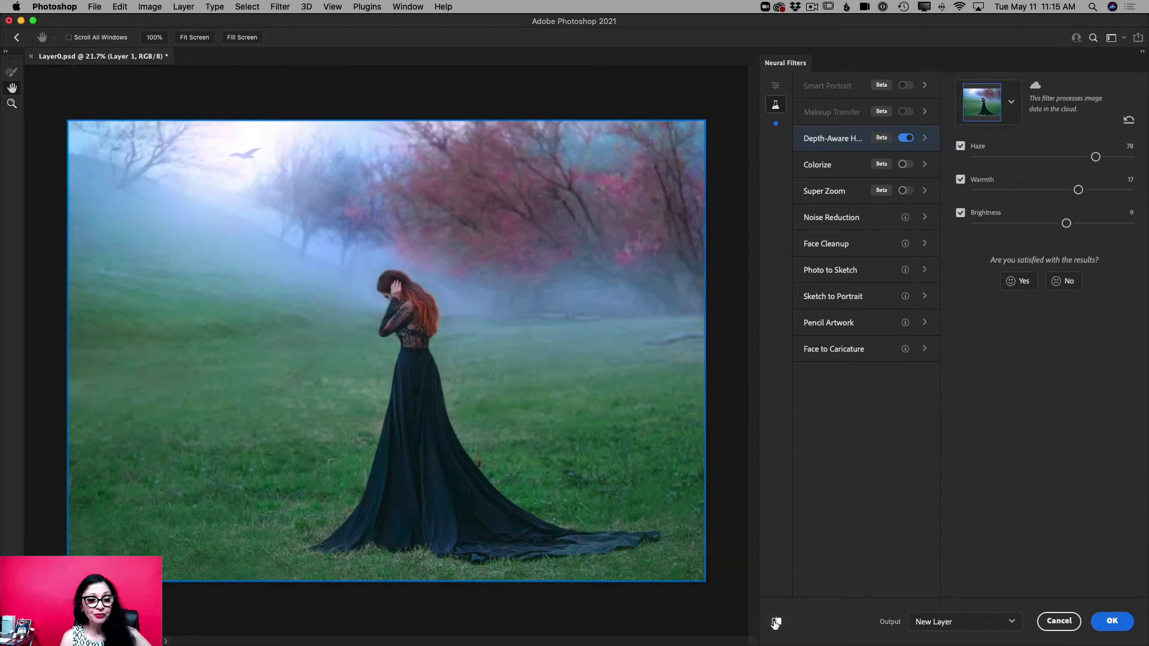
left_click(776, 623)
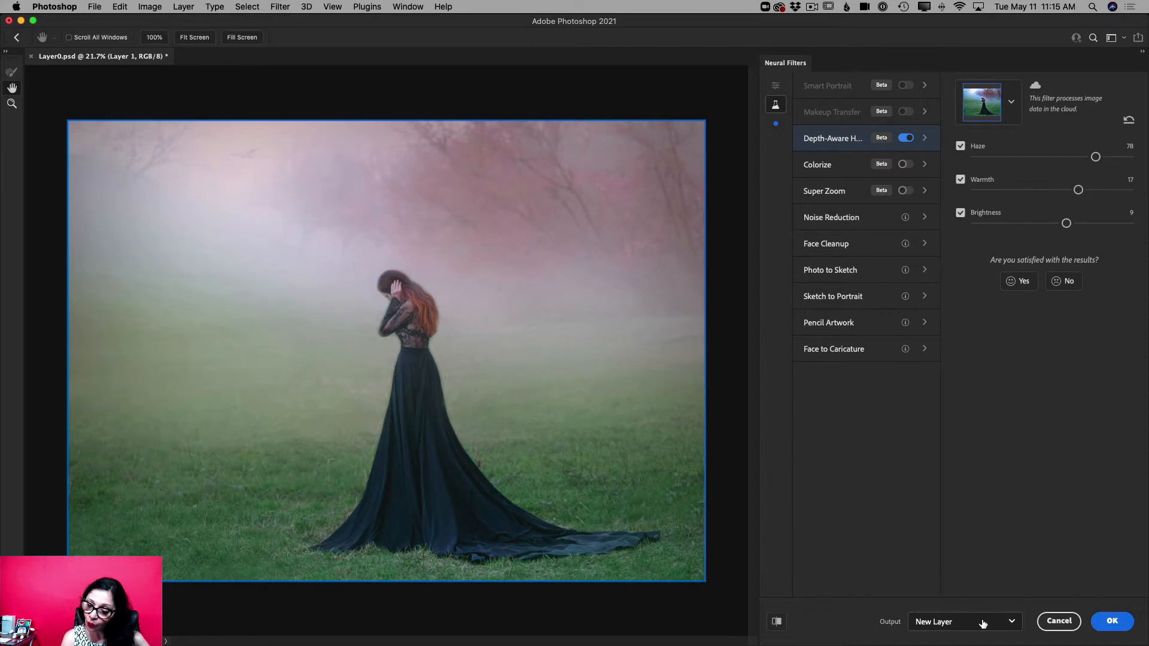
left_click(1010, 623)
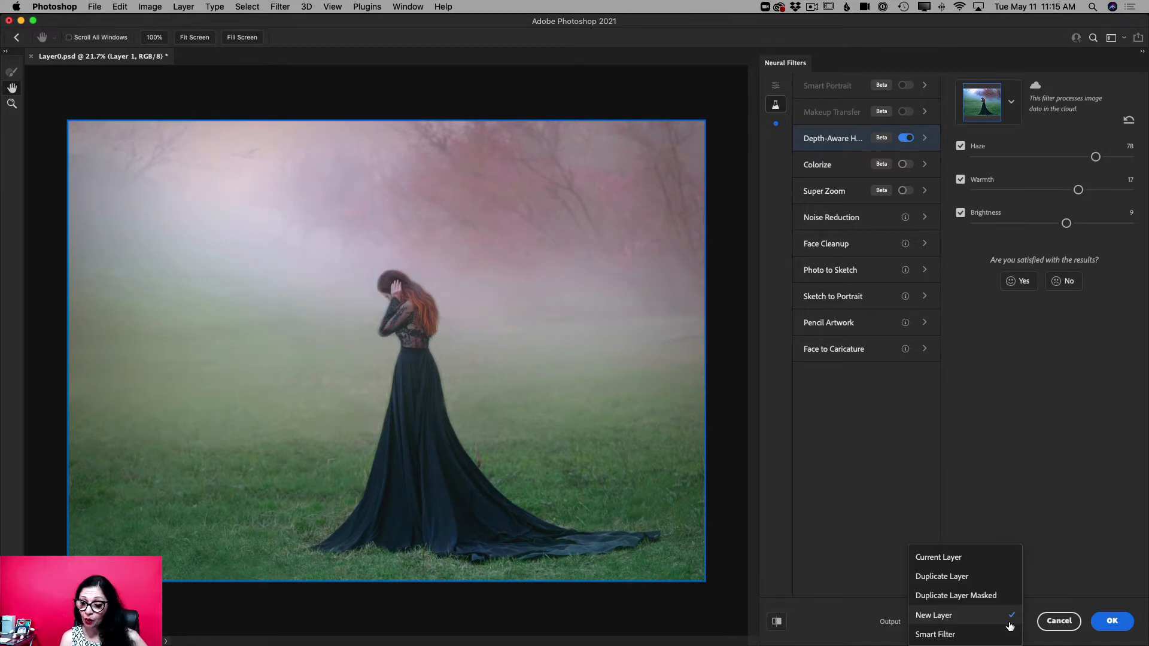
left_click(968, 596)
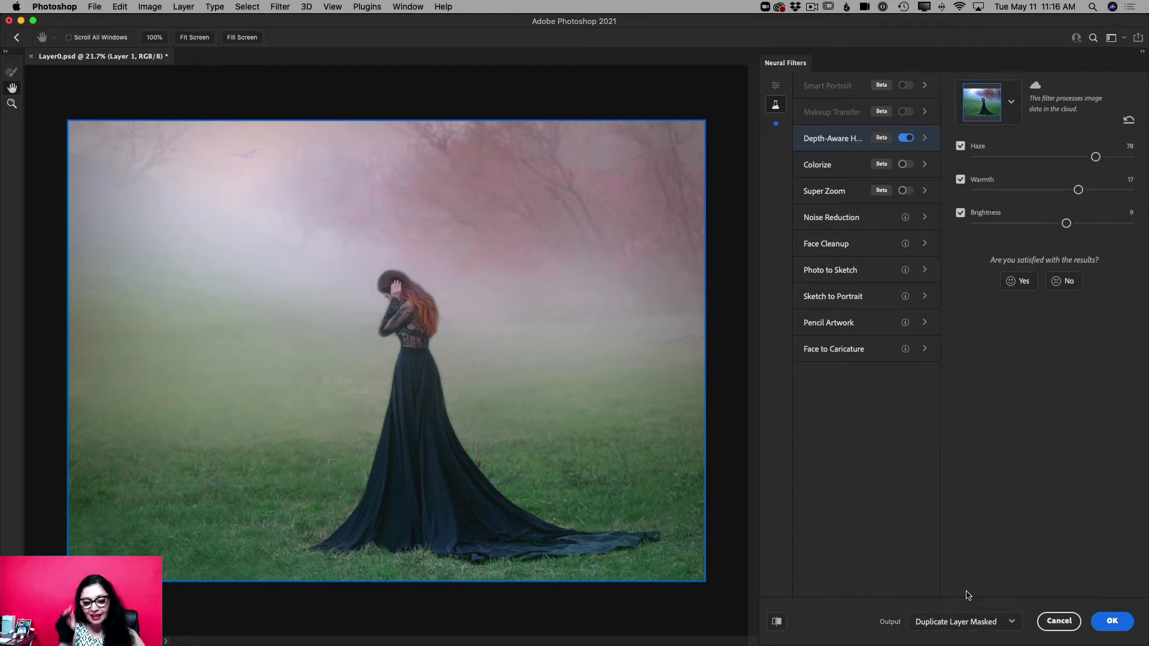
left_click(1110, 621)
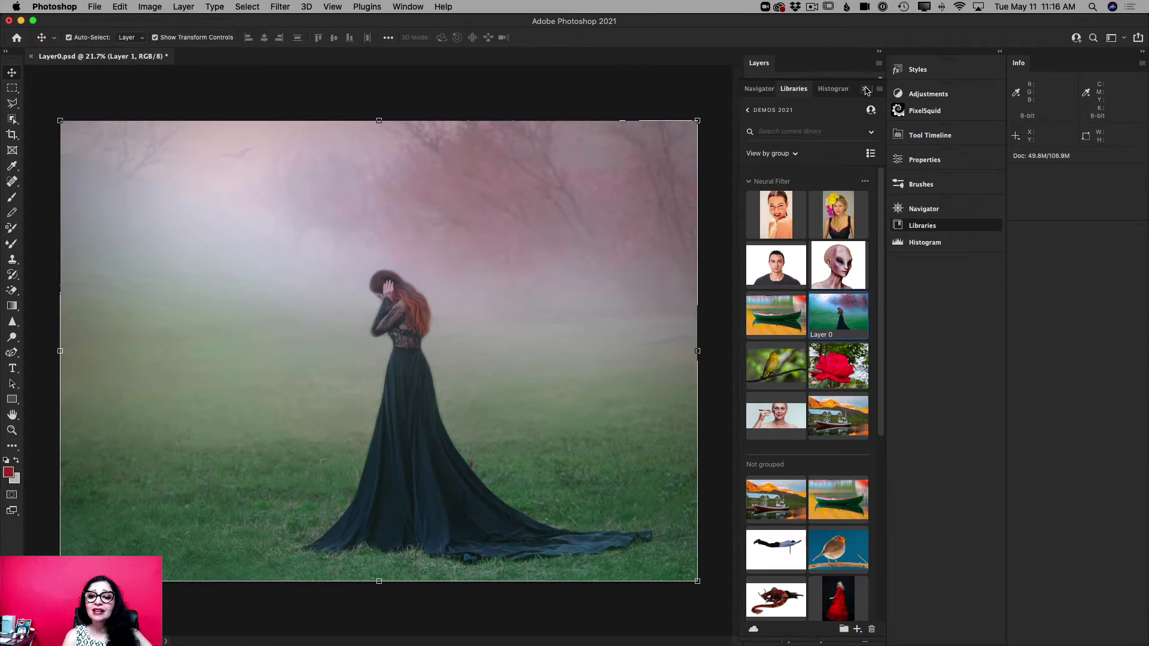
left_click(864, 88)
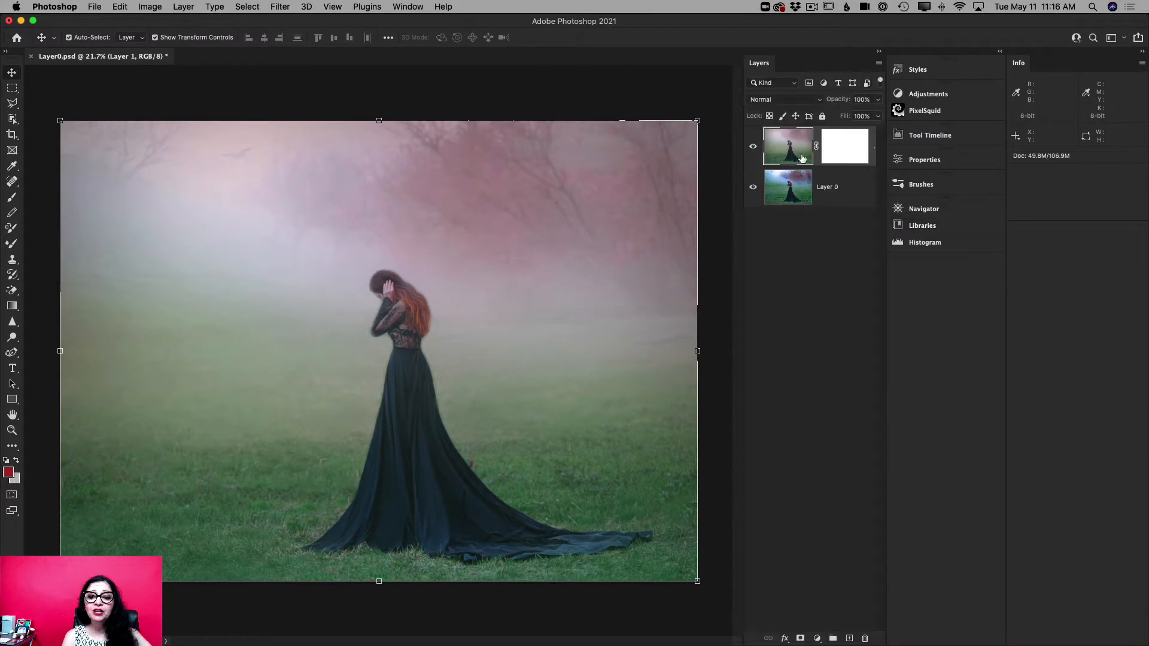
left_click(840, 151)
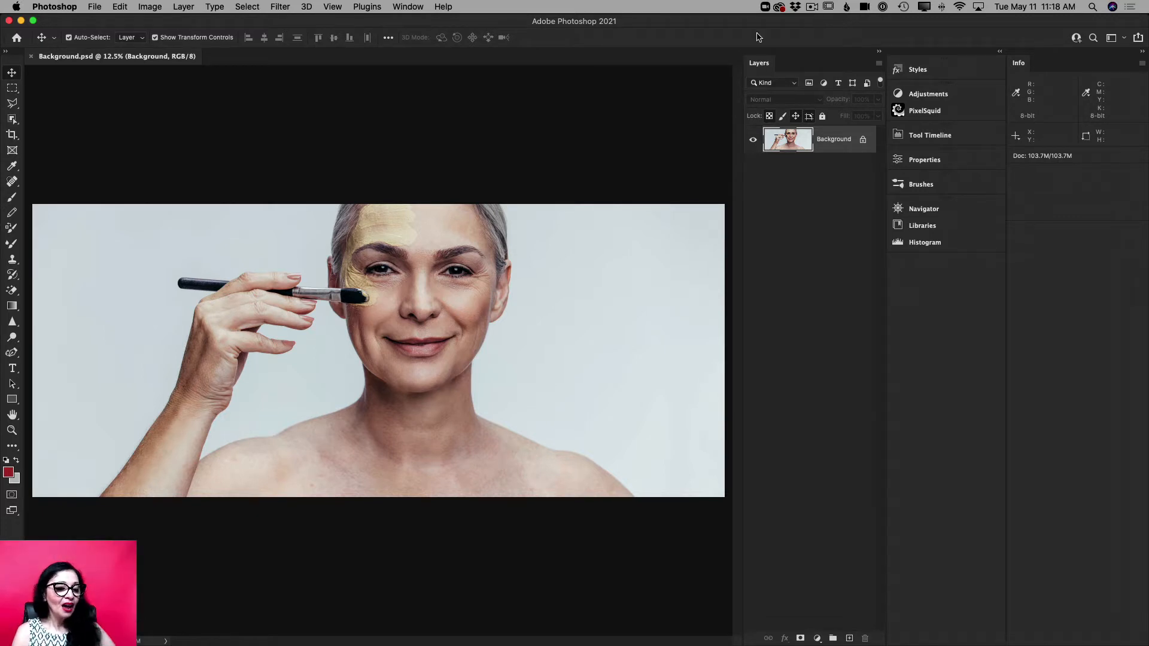
- Enable the Skin Smoothing neural filter on the portrait of the woman holding a brush
left_click(12, 430)
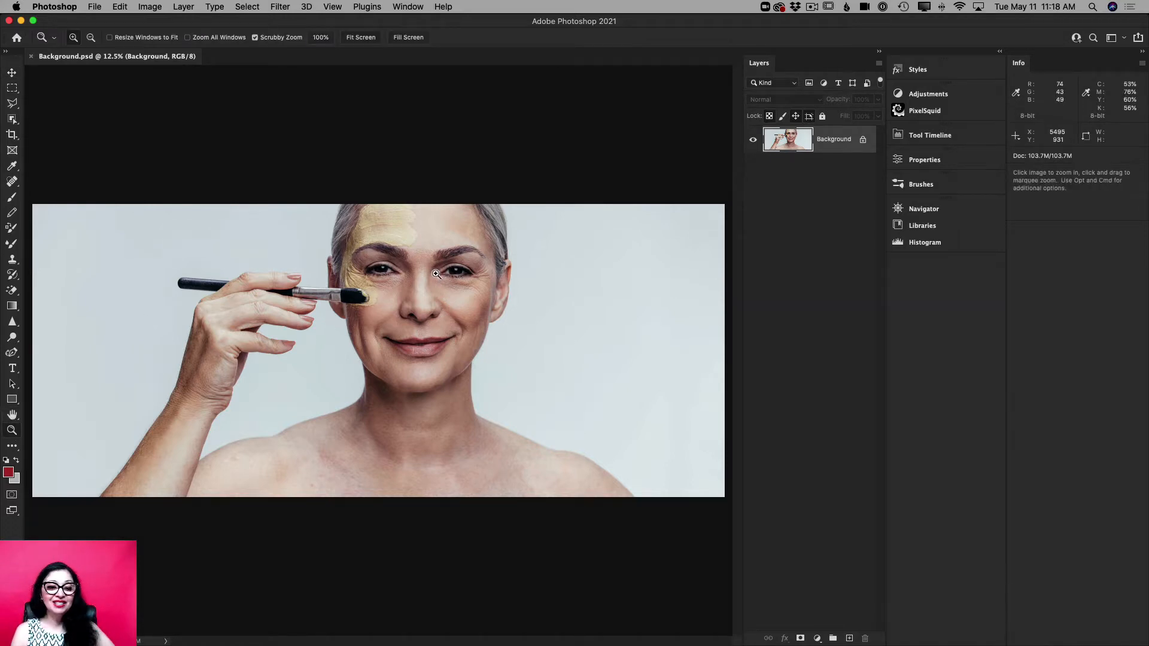
left_click_drag(430, 272, 444, 313)
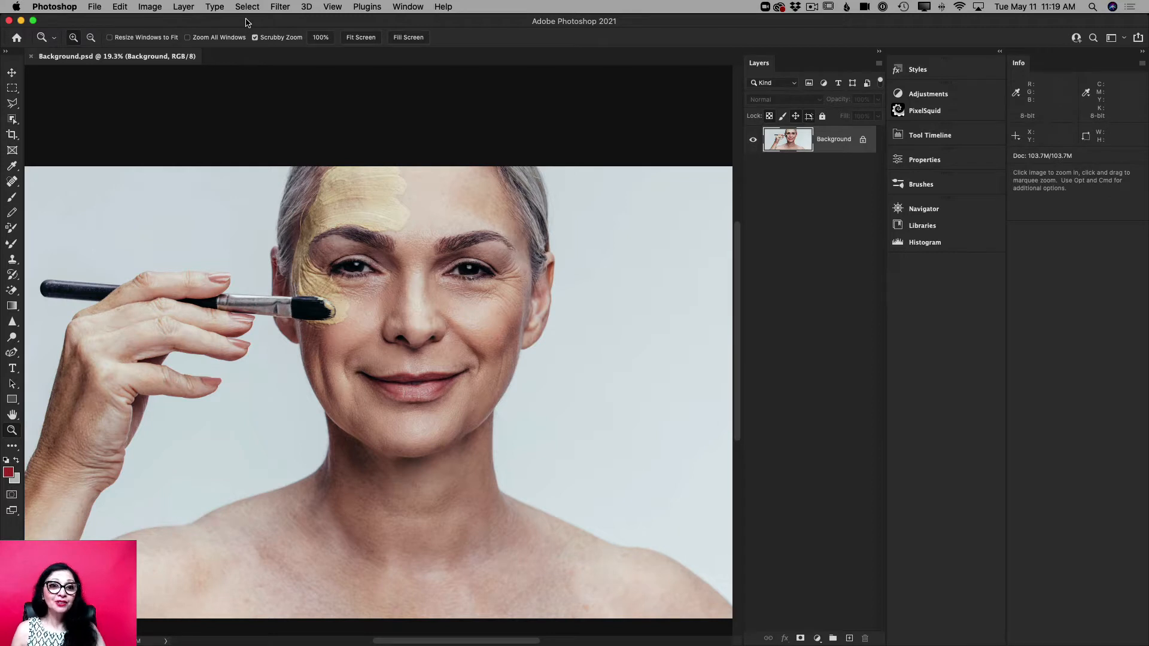
left_click(277, 8)
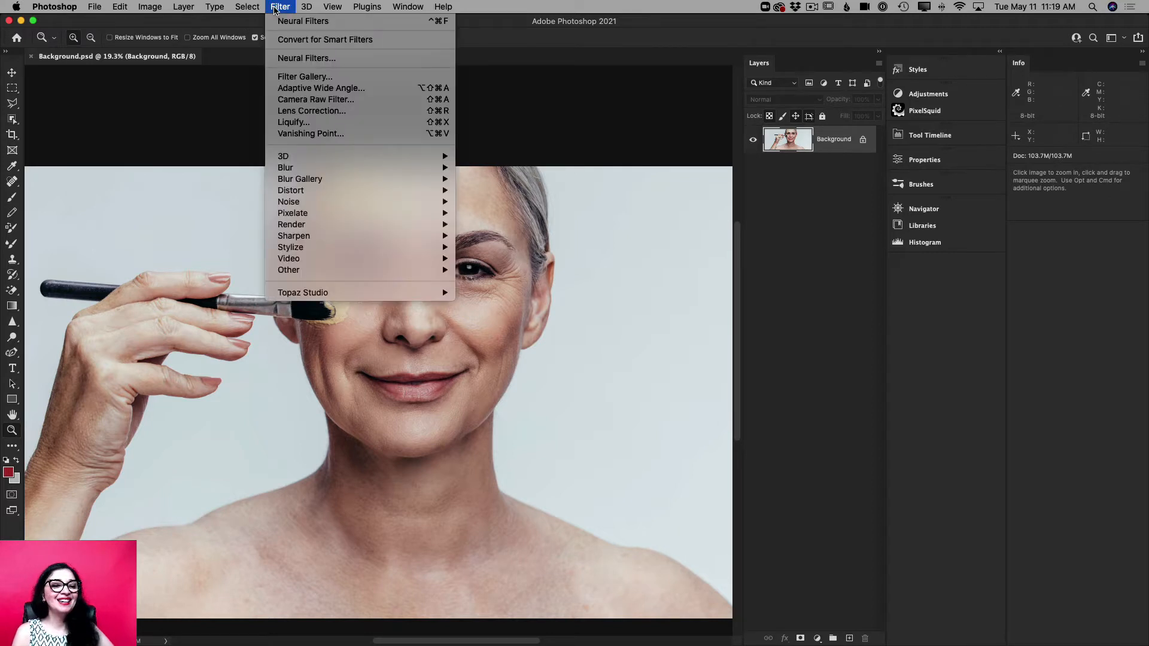
left_click(285, 59)
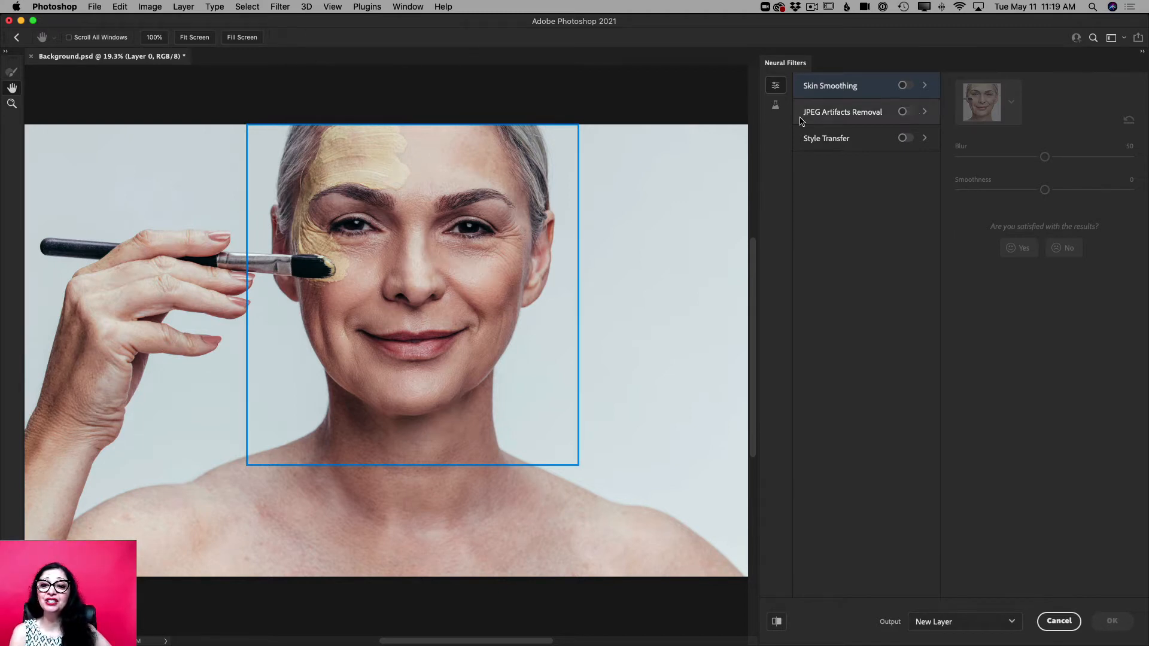
left_click(908, 87)
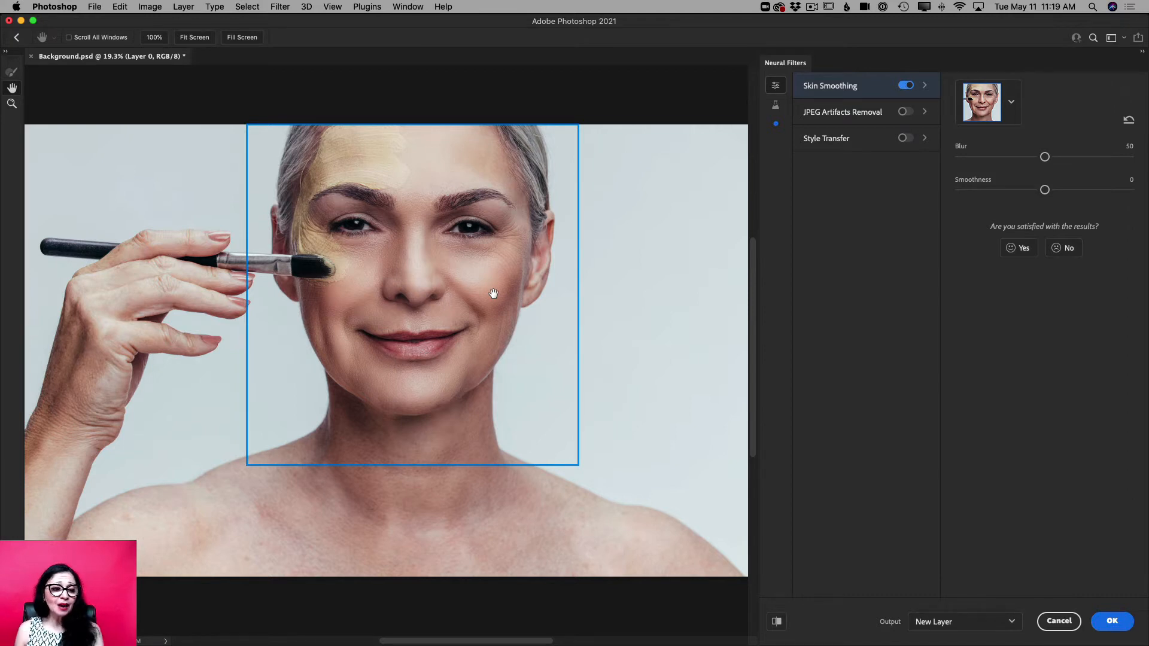
- Set the Skin Smoothing filter's Smoothness to 15 and compare the smoothed face with the original
left_click(12, 104)
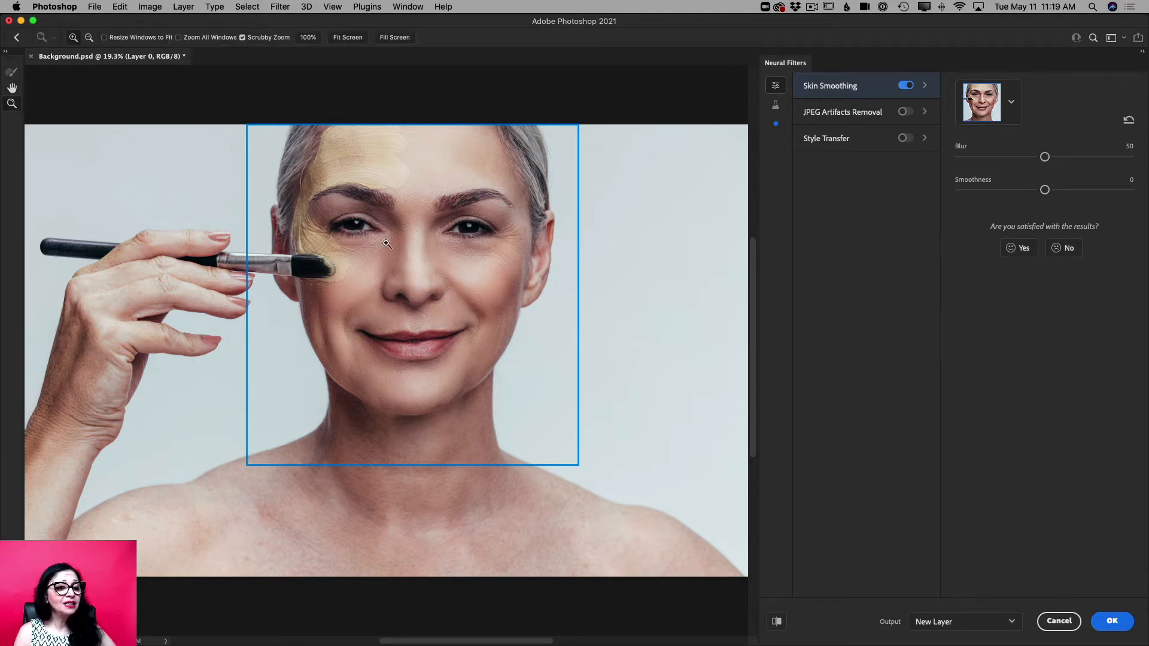
left_click_drag(412, 256, 455, 318)
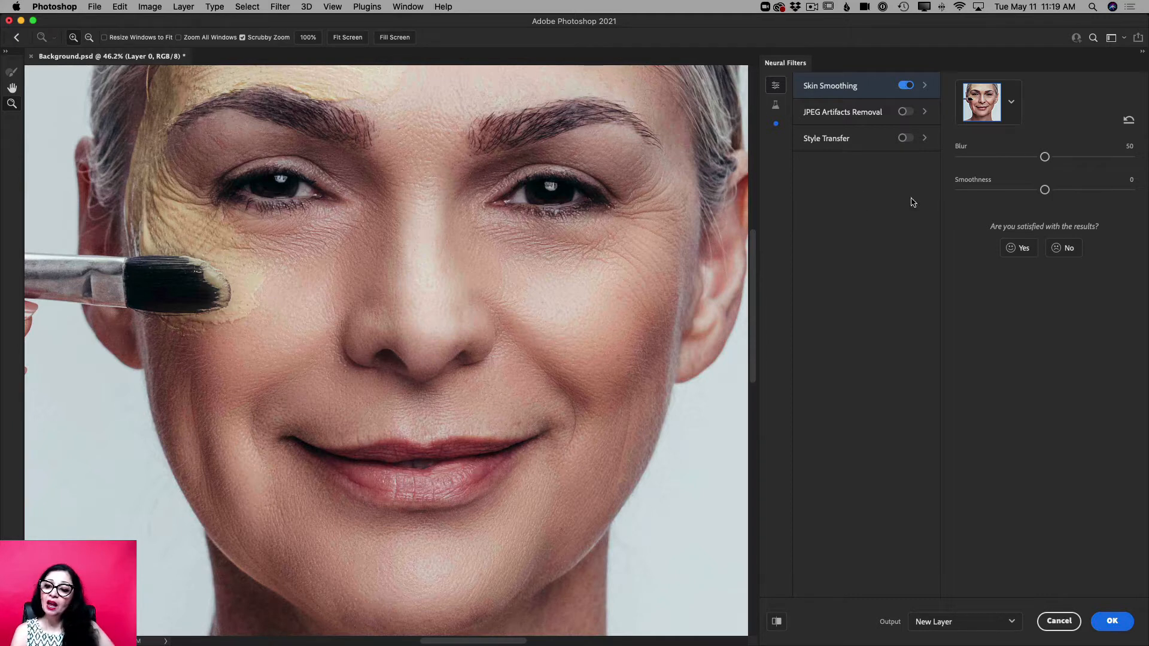
left_click_drag(1044, 190, 1057, 191)
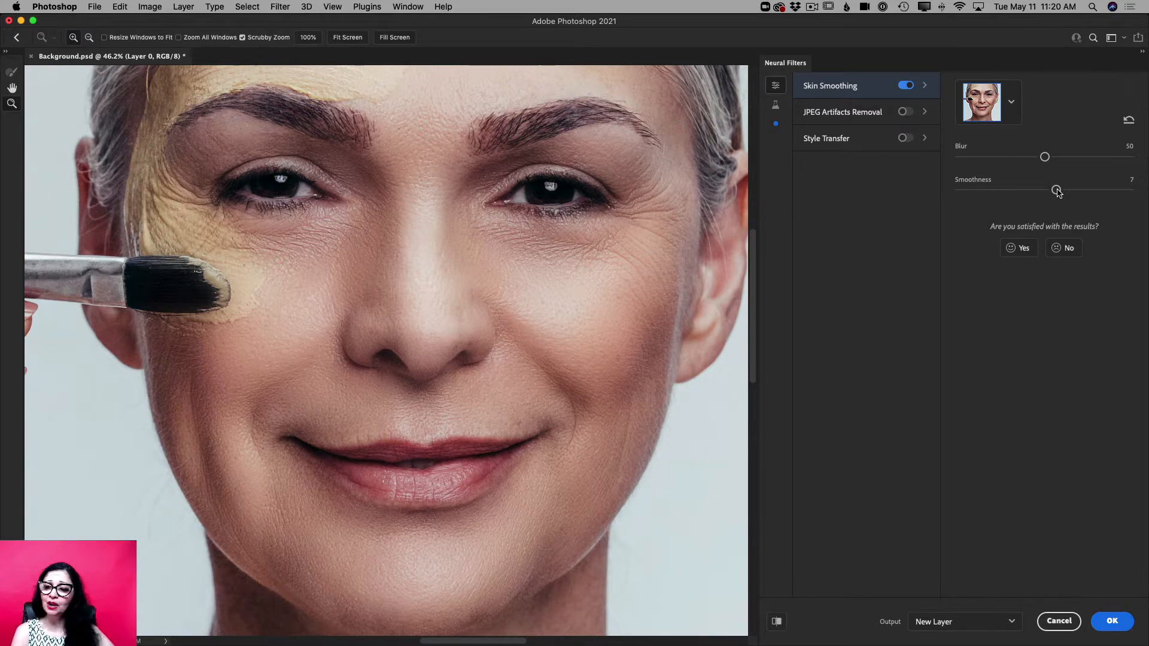
left_click_drag(1056, 190, 1070, 190)
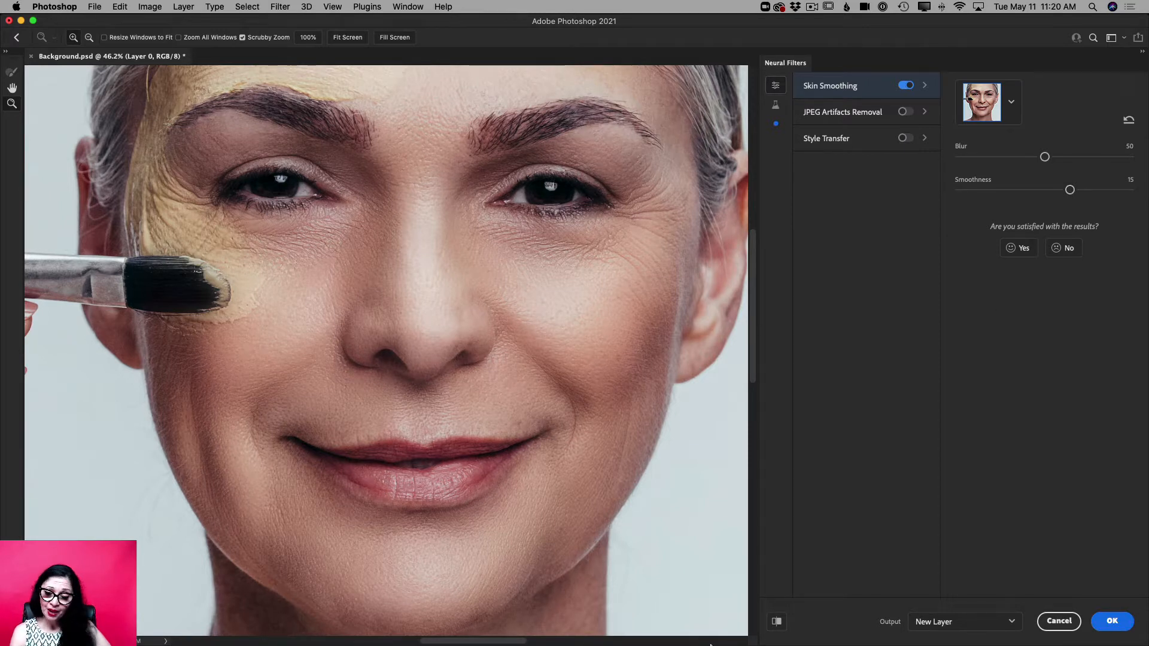
left_click(776, 623)
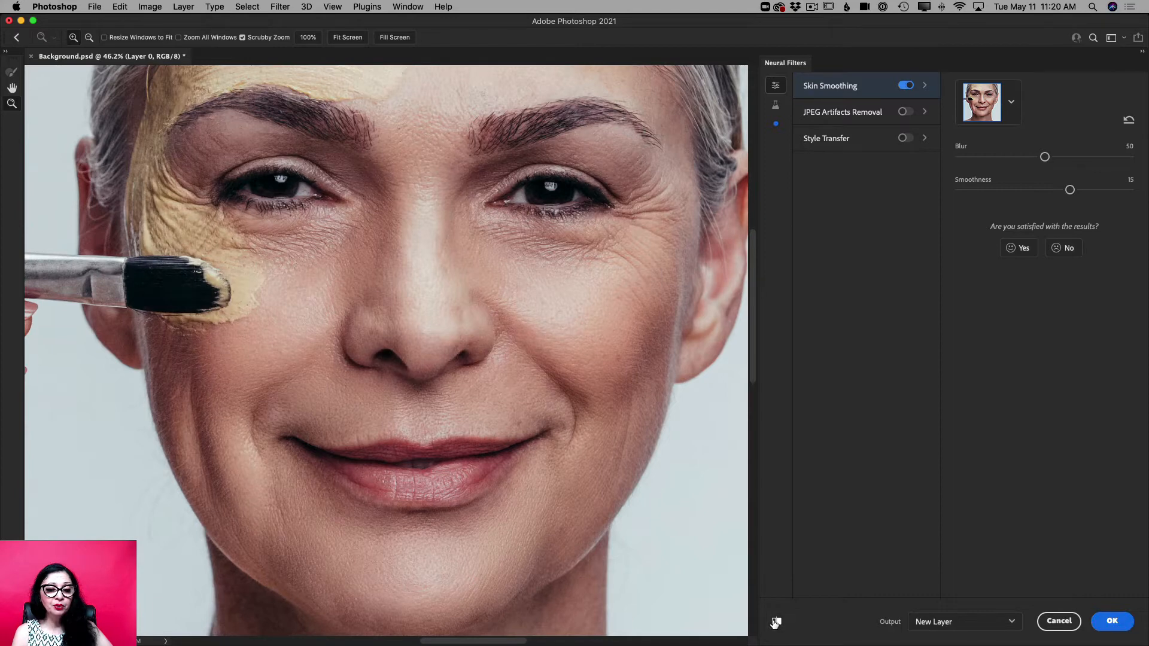
left_click(775, 623)
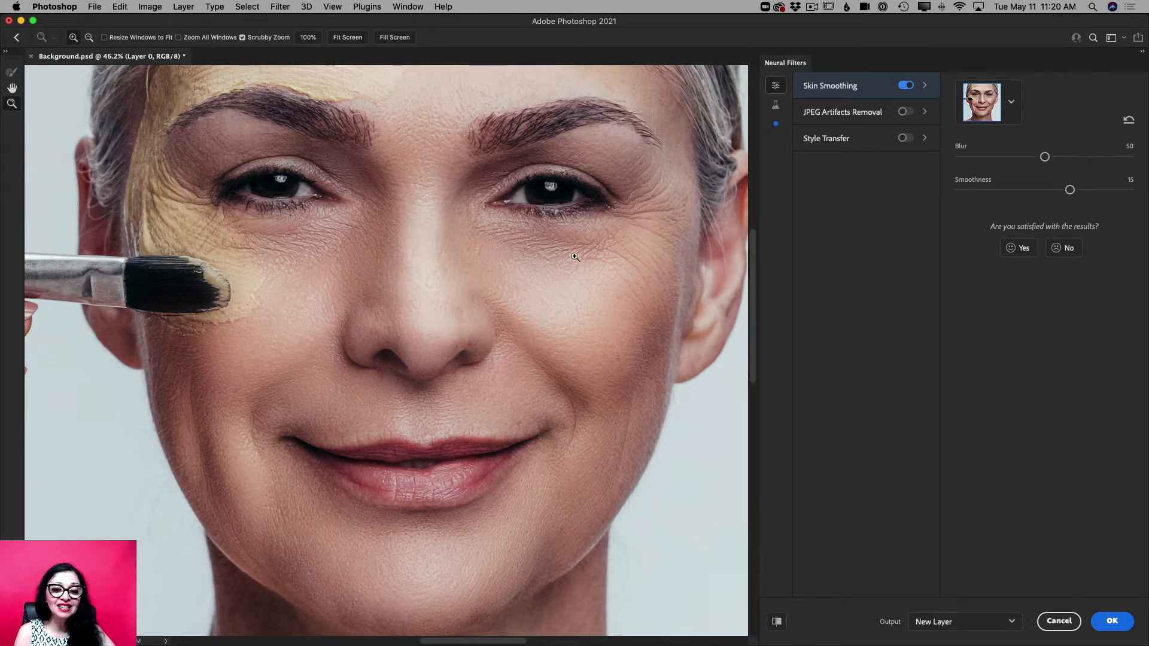
mouse_move(582, 257)
left_mouse_down()
mouse_move(614, 291)
mouse_move(583, 273)
left_mouse_up()
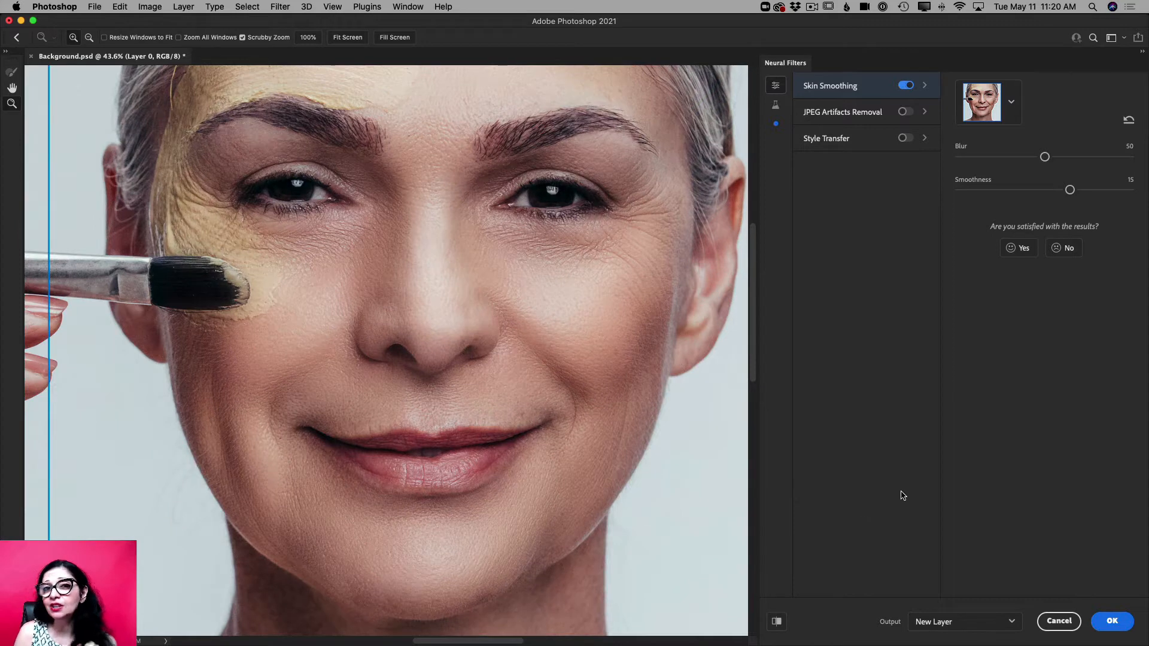
- Apply the skin smoothing with the output set to New Layer
left_click(1013, 624)
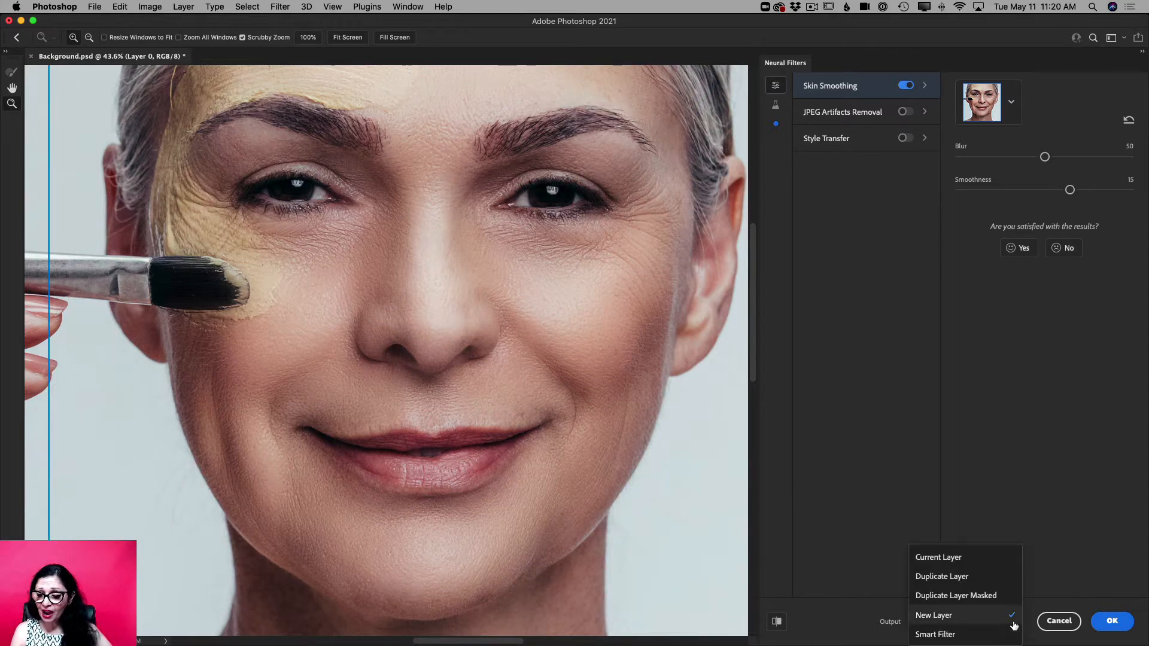
left_click(973, 622)
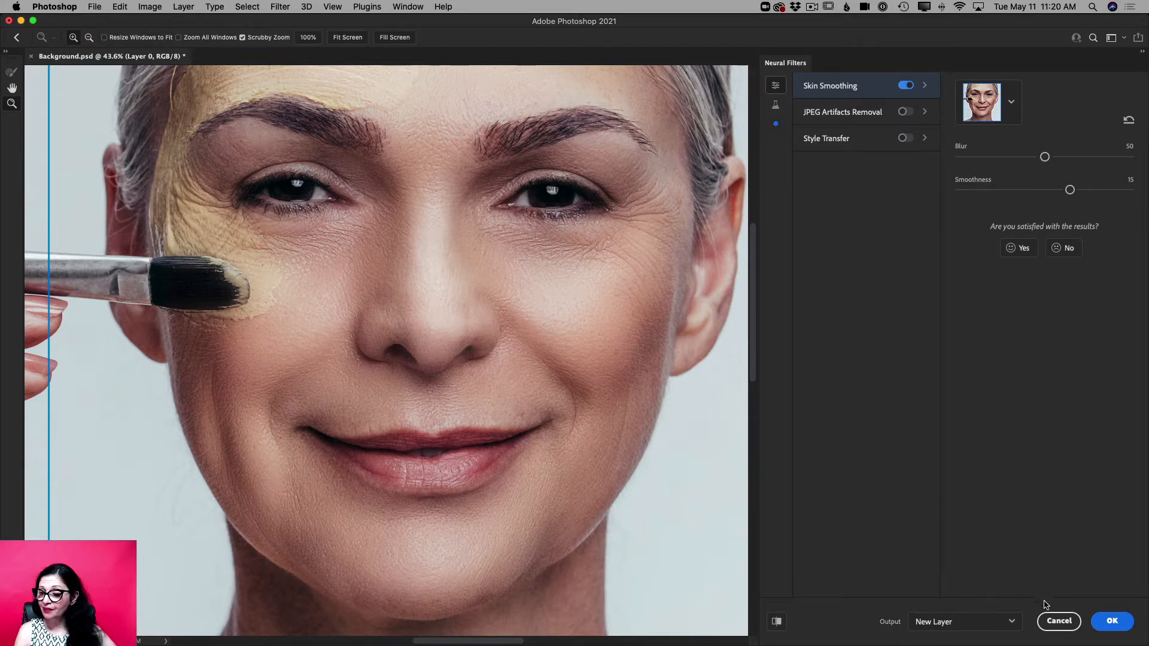
left_click(1102, 626)
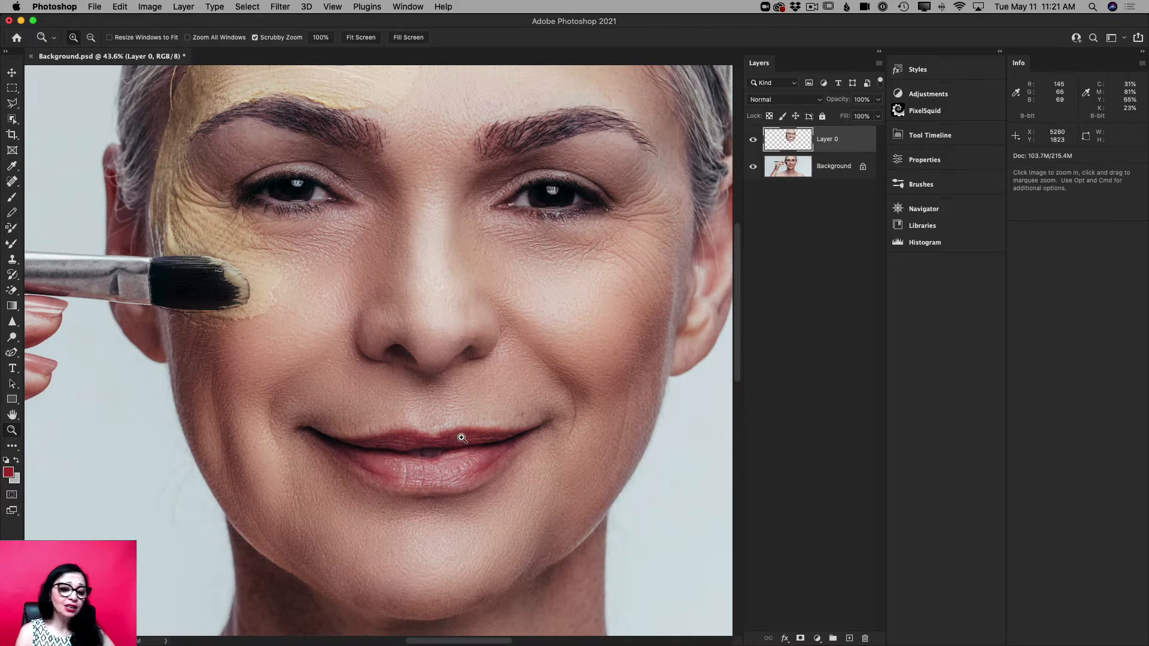
- Delete a rectangular area of about 1711 × 3916 px covering the brush-side half of the face from Layer 0
left_click_drag(456, 436, 411, 433)
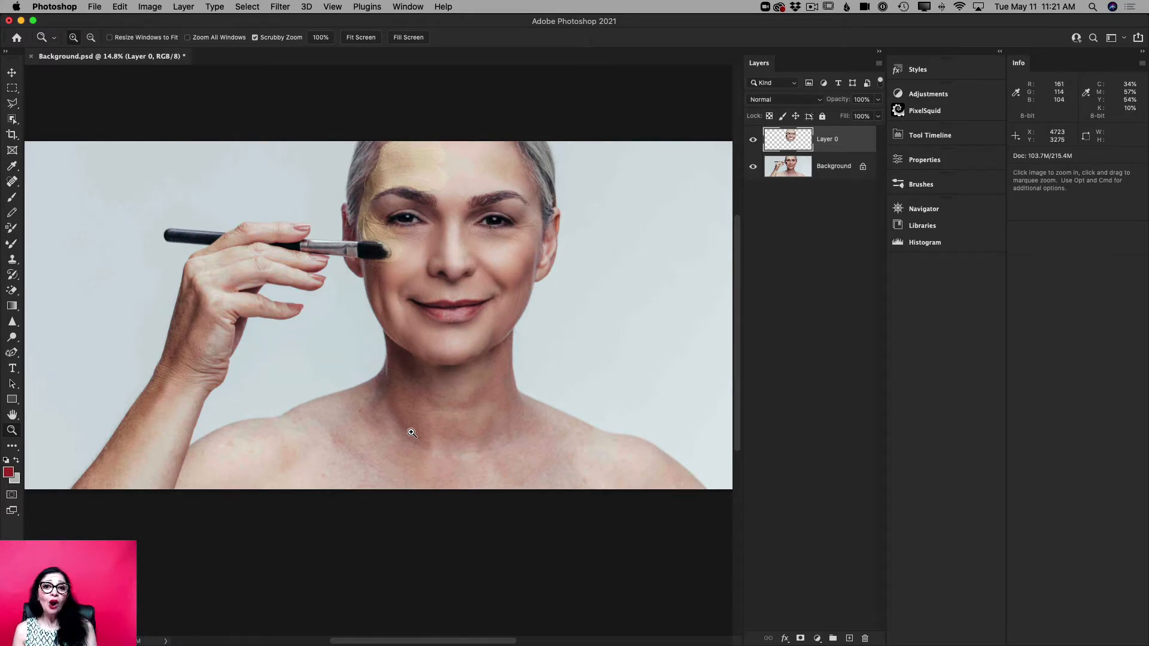
left_click(12, 89)
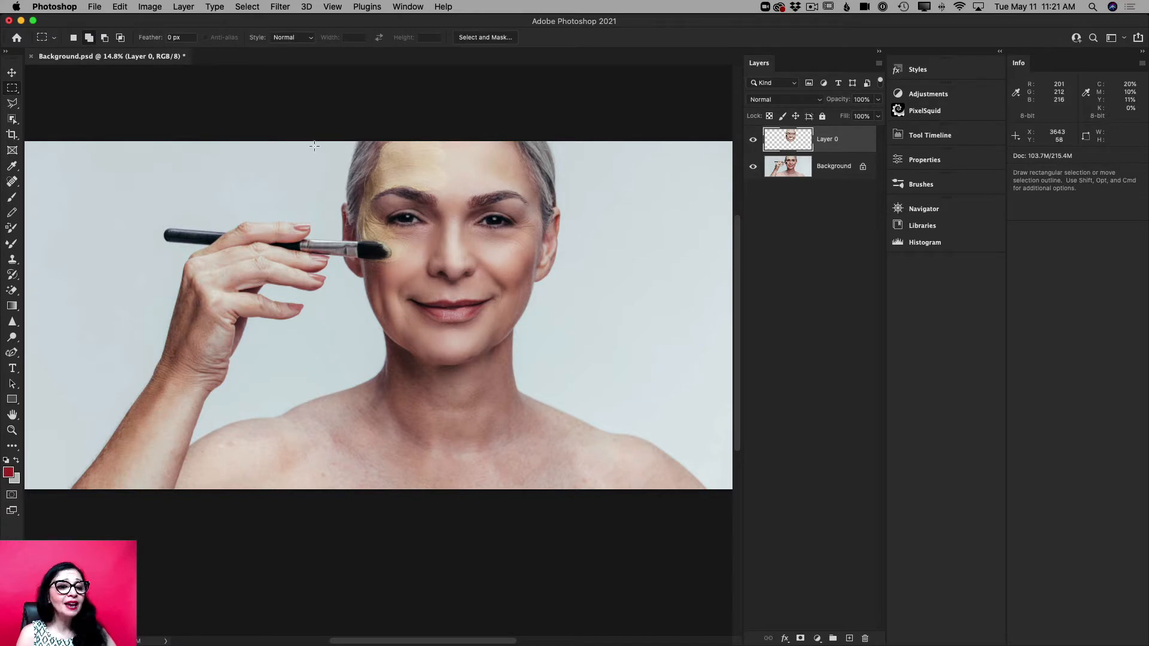
left_click_drag(302, 142, 452, 513)
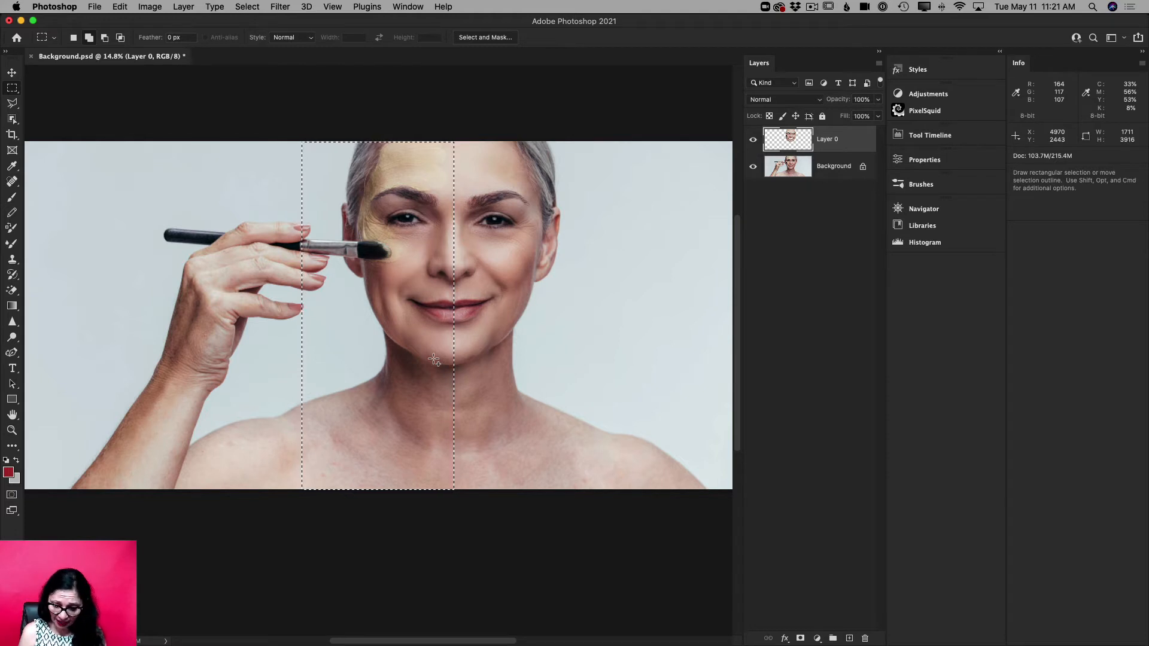
key("Delete")
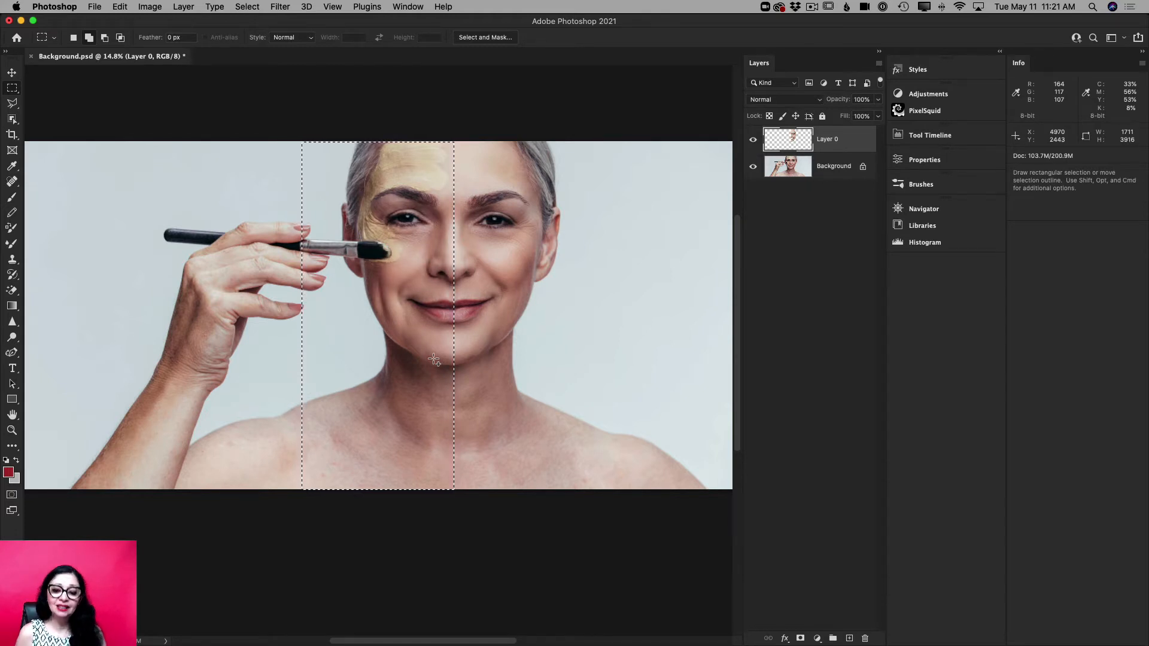
- Clear the selection and examine the smoothed and untouched halves of the woman's face up close, from forehead to mouth
key("super+d")
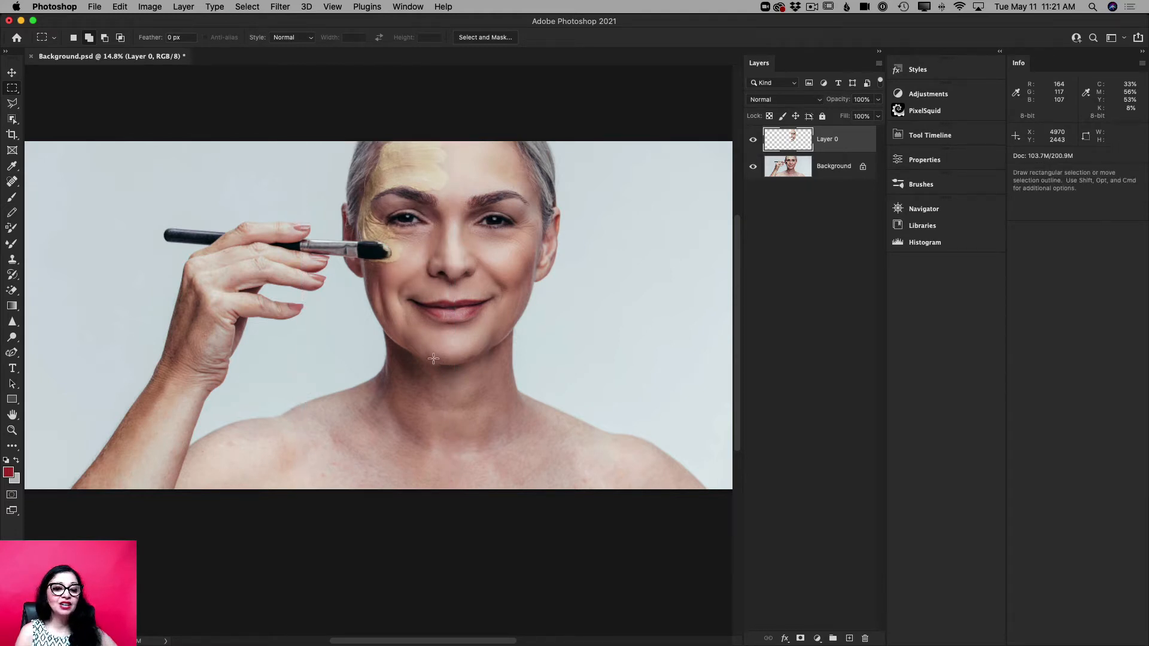
left_click(12, 430)
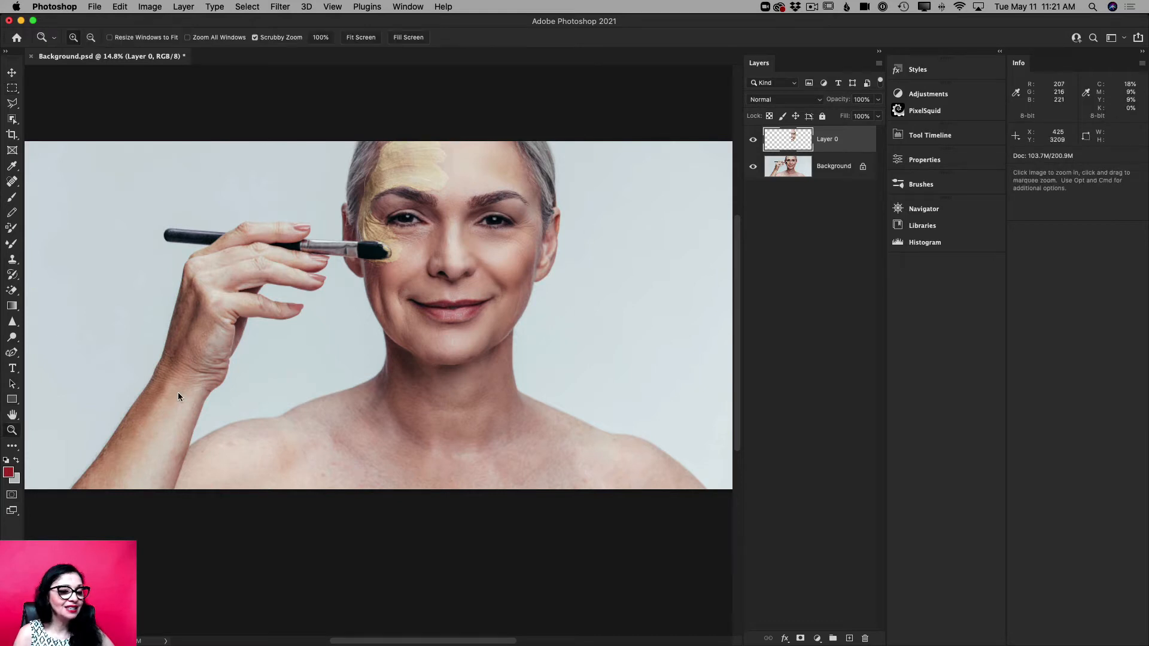
left_click_drag(466, 254, 512, 296)
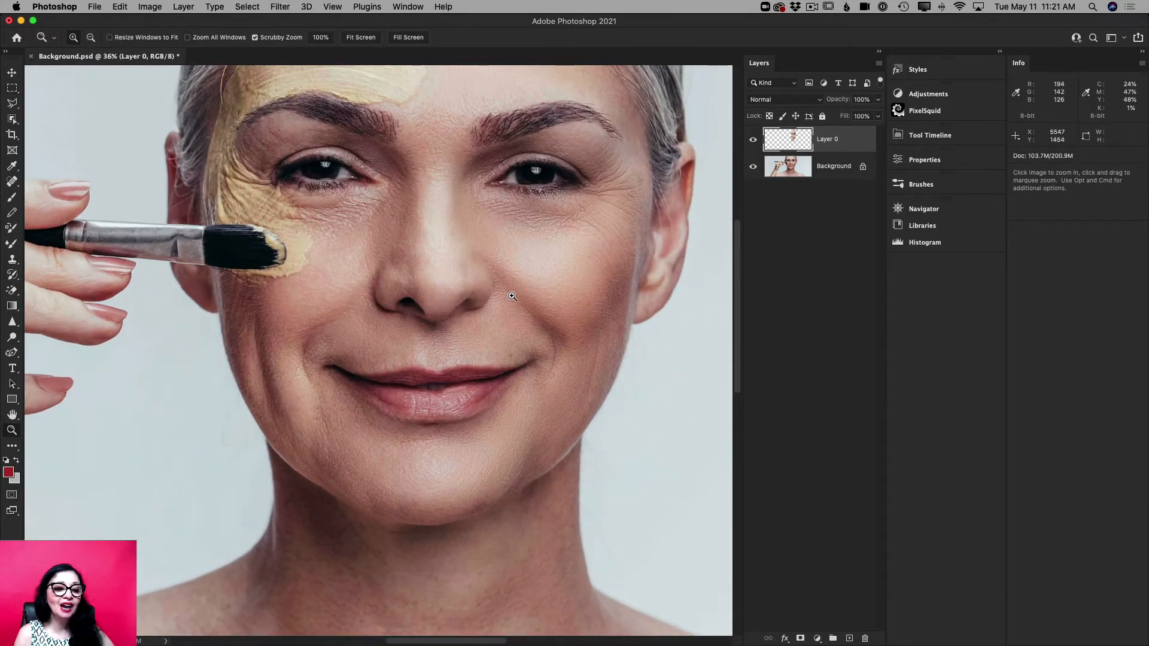
scroll(512, 296, "up", 5)
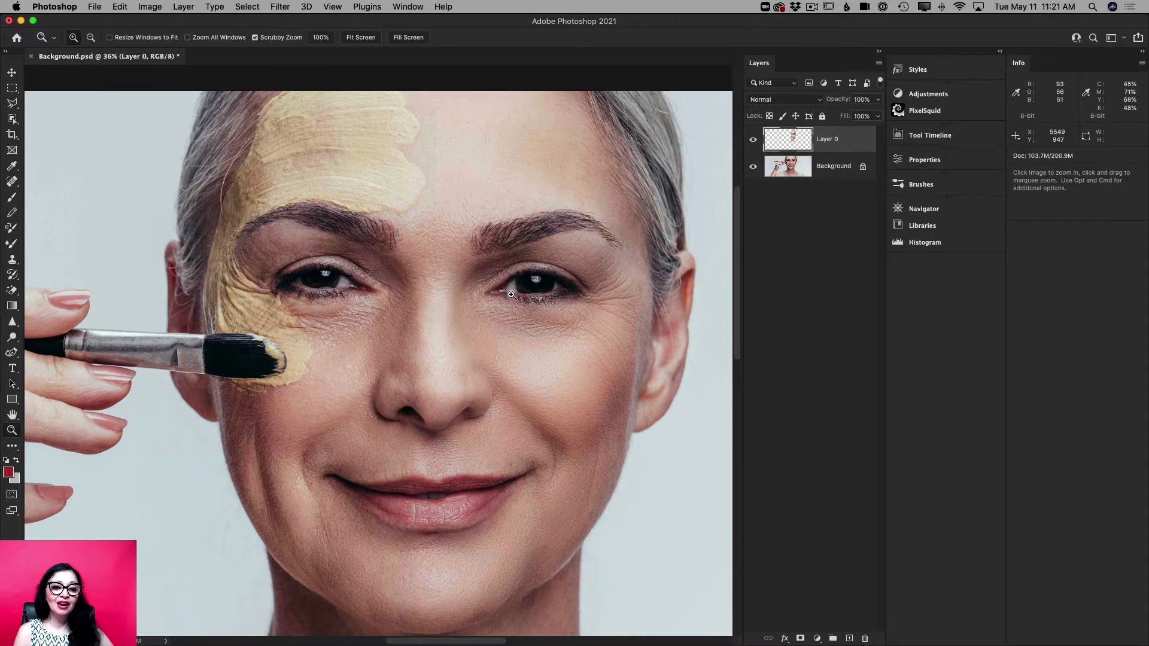
left_click_drag(482, 211, 481, 212)
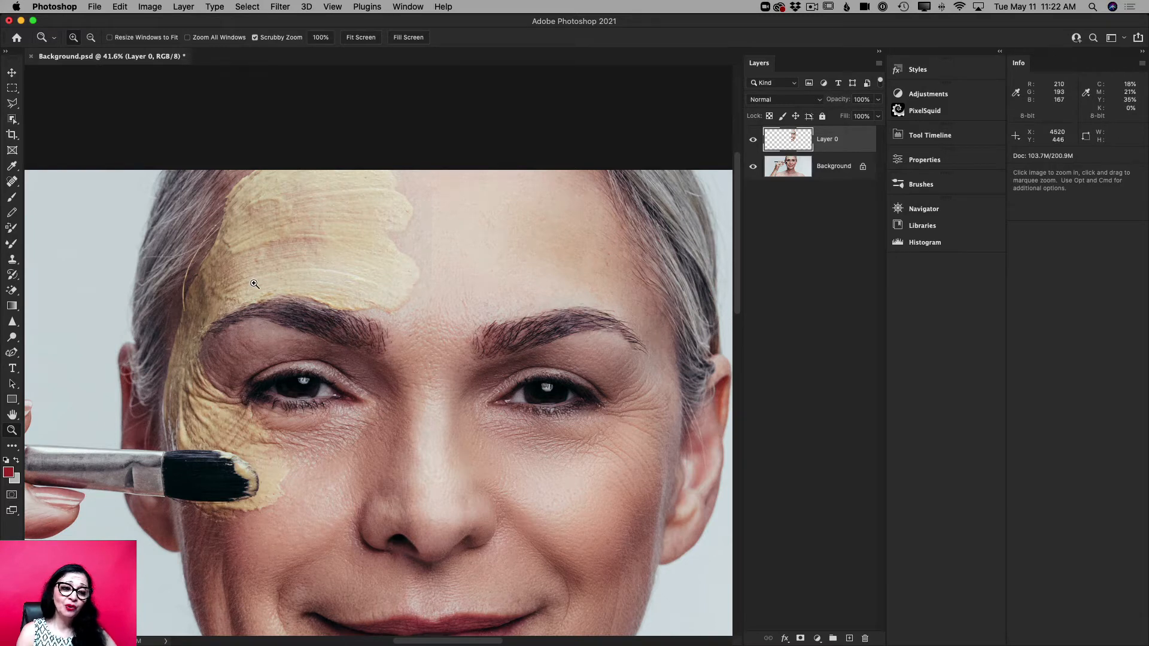
scroll(253, 283, "down", 5)
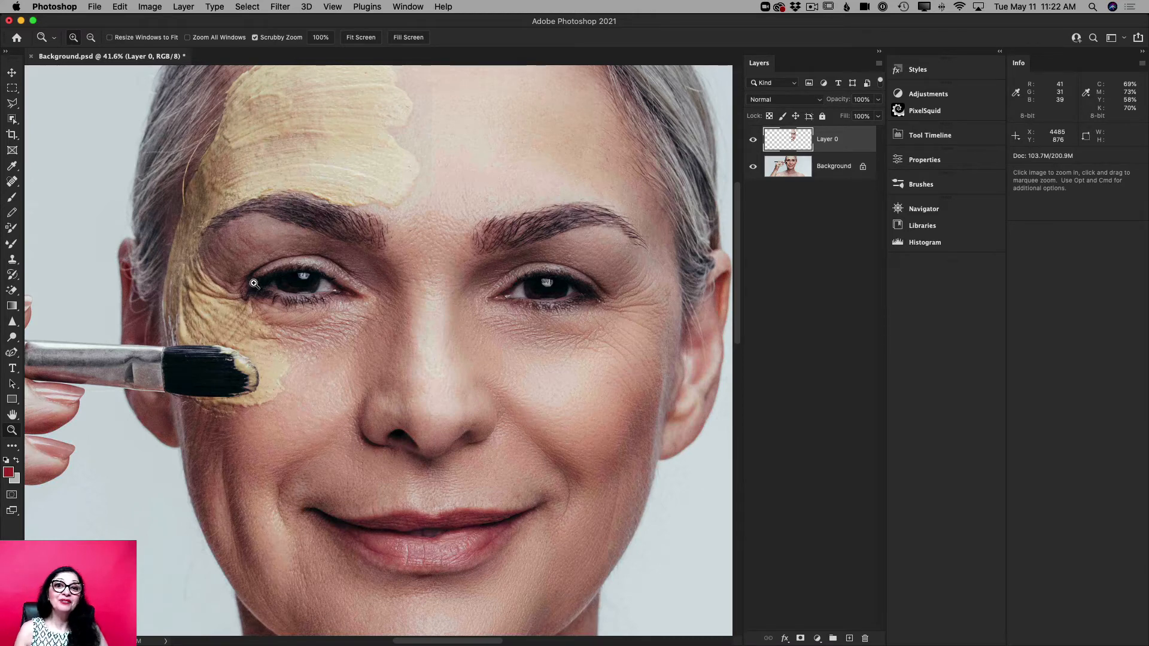
left_click_drag(419, 264, 370, 274)
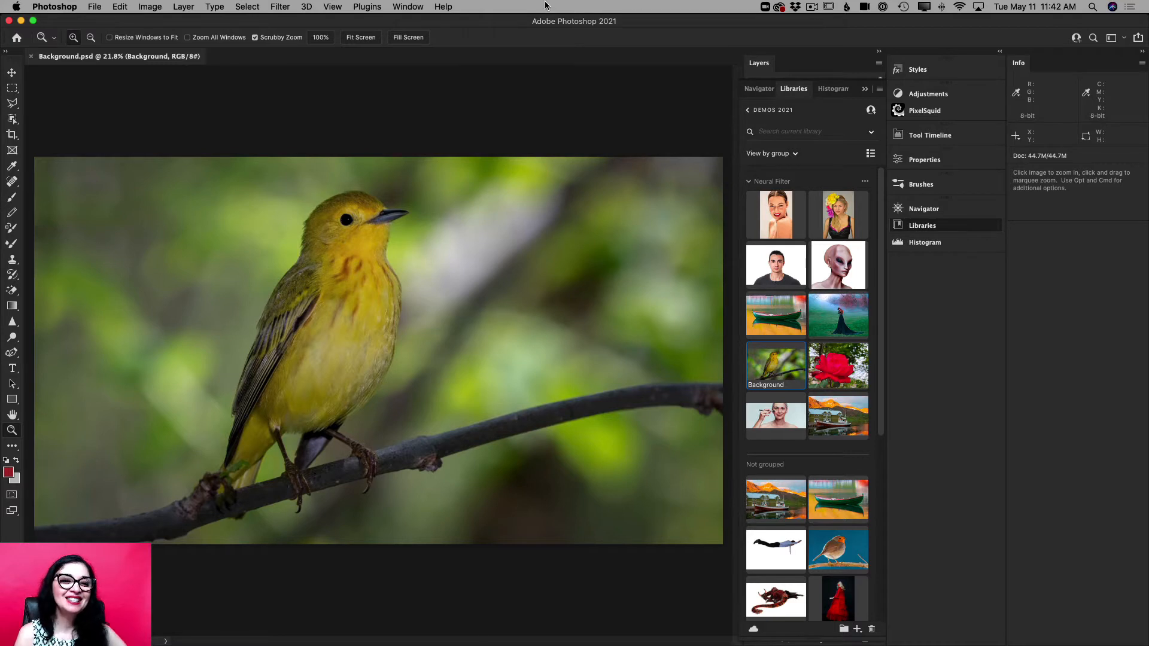
- Enable the beta Super Zoom neural filter on the photo of the yellow bird
left_click(279, 7)
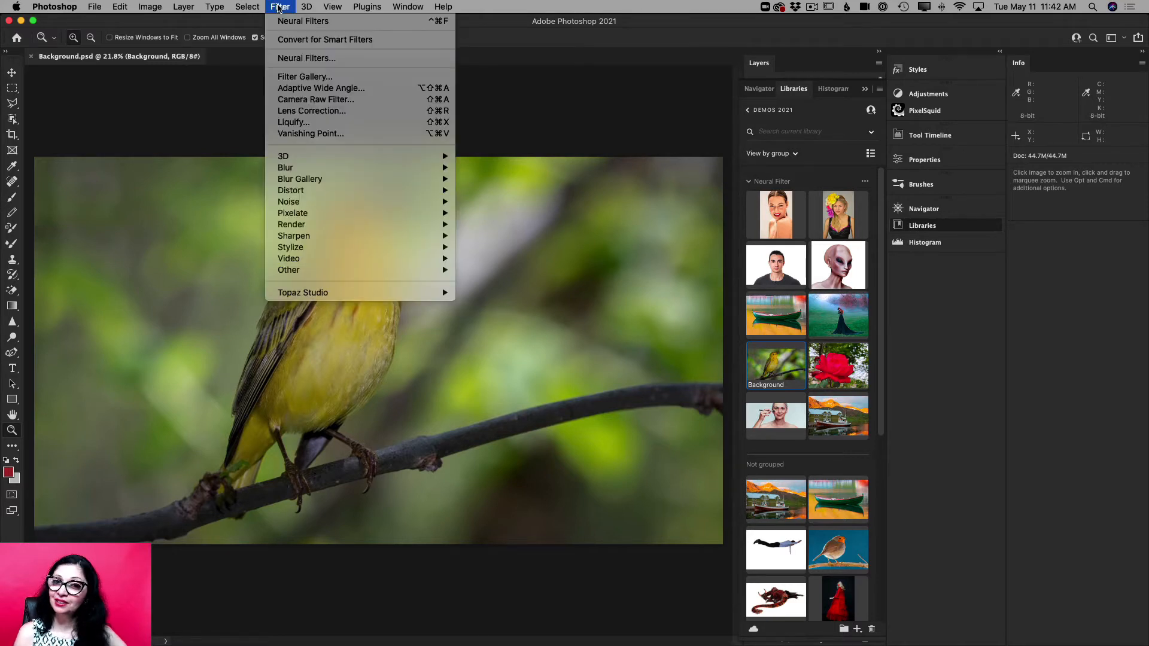
left_click(330, 59)
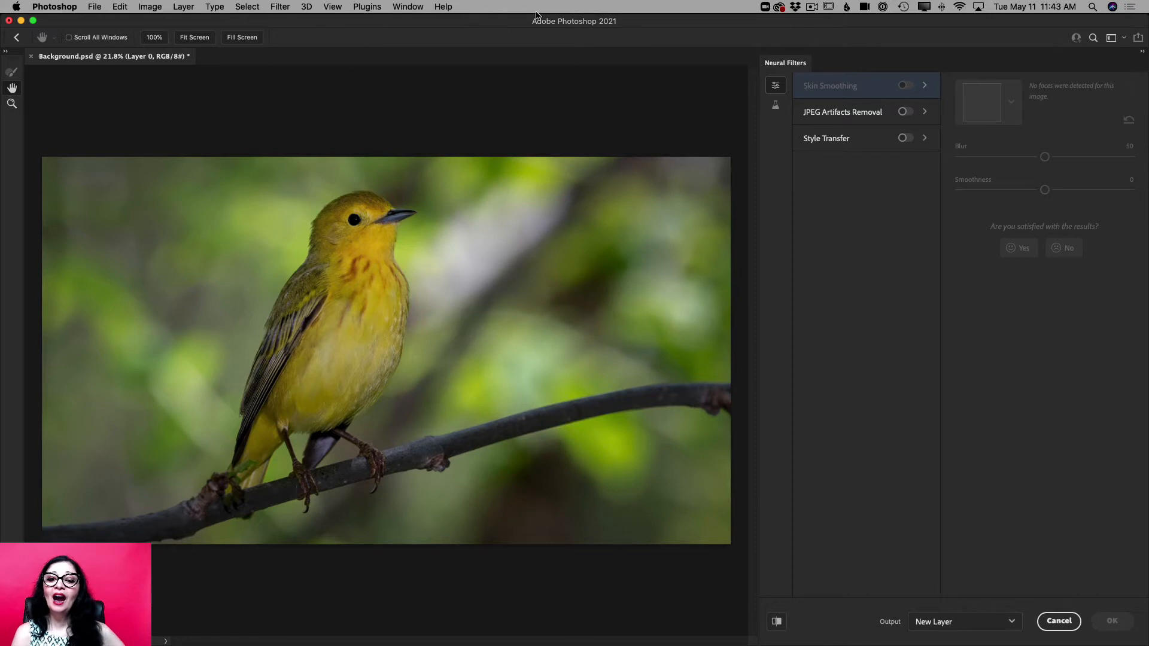
left_click(775, 107)
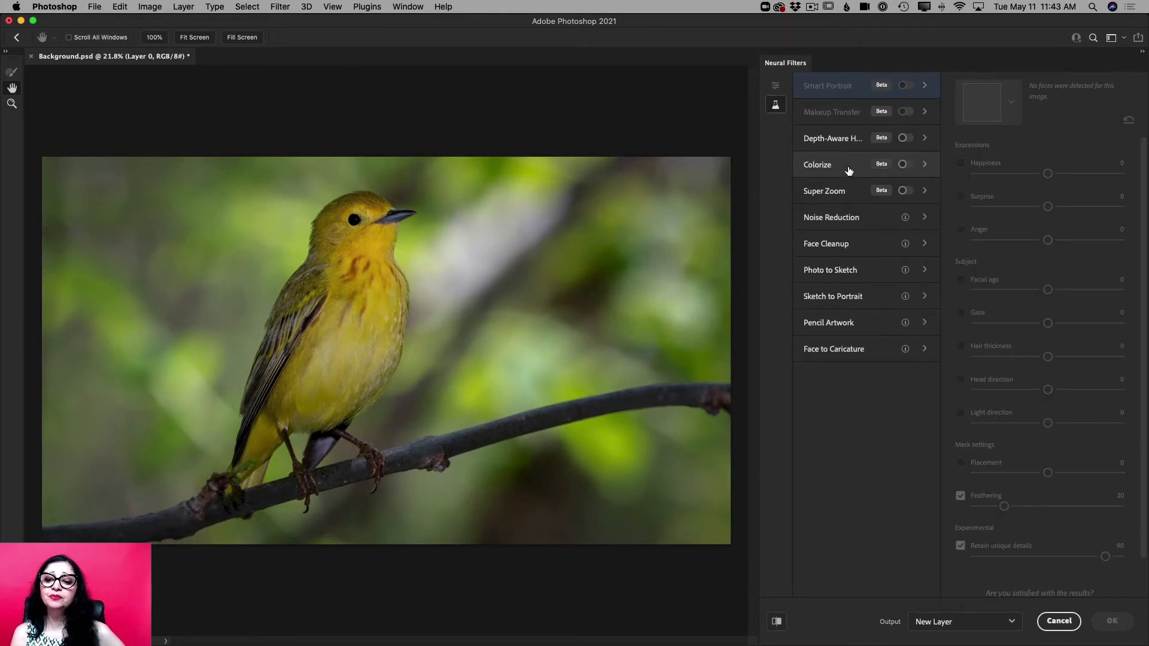
left_click(905, 191)
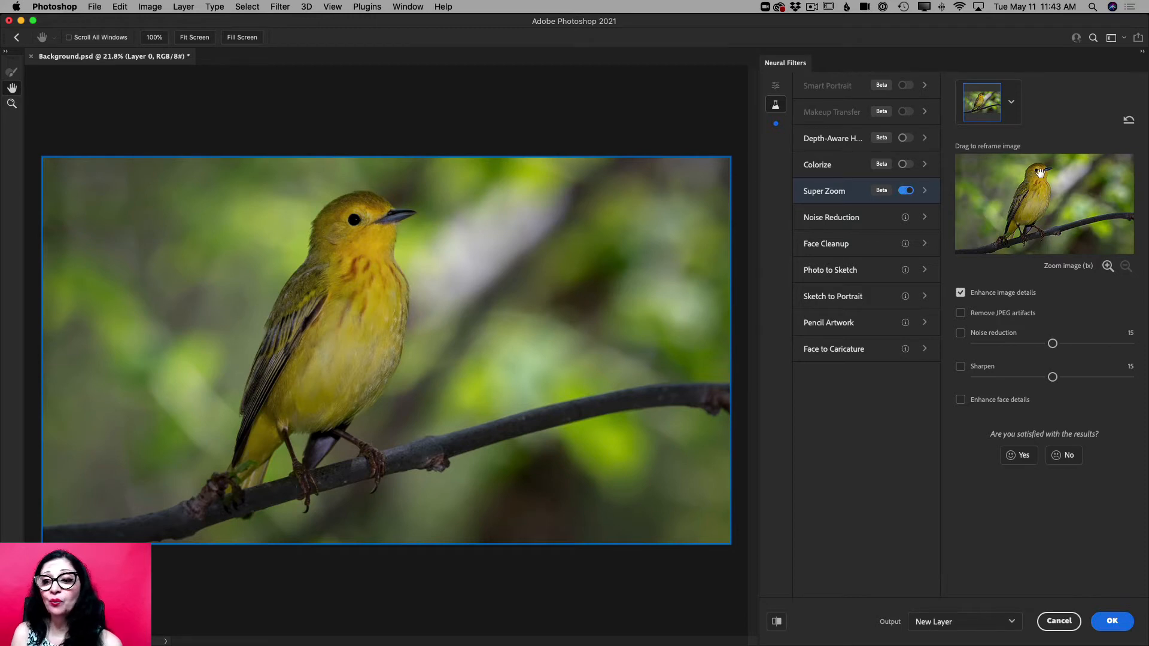
- Set the Super Zoom magnification to 4x and reframe the image on the bird's head
left_click(1107, 267)
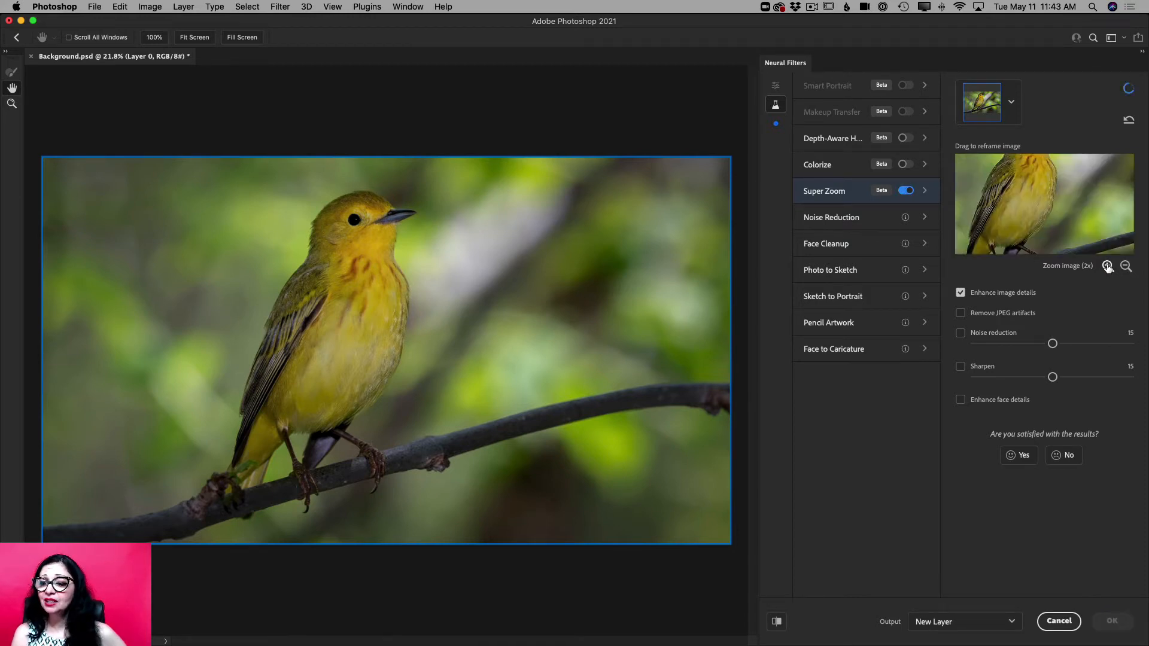
left_click(1107, 266)
left_click_drag(1024, 189, 1036, 216)
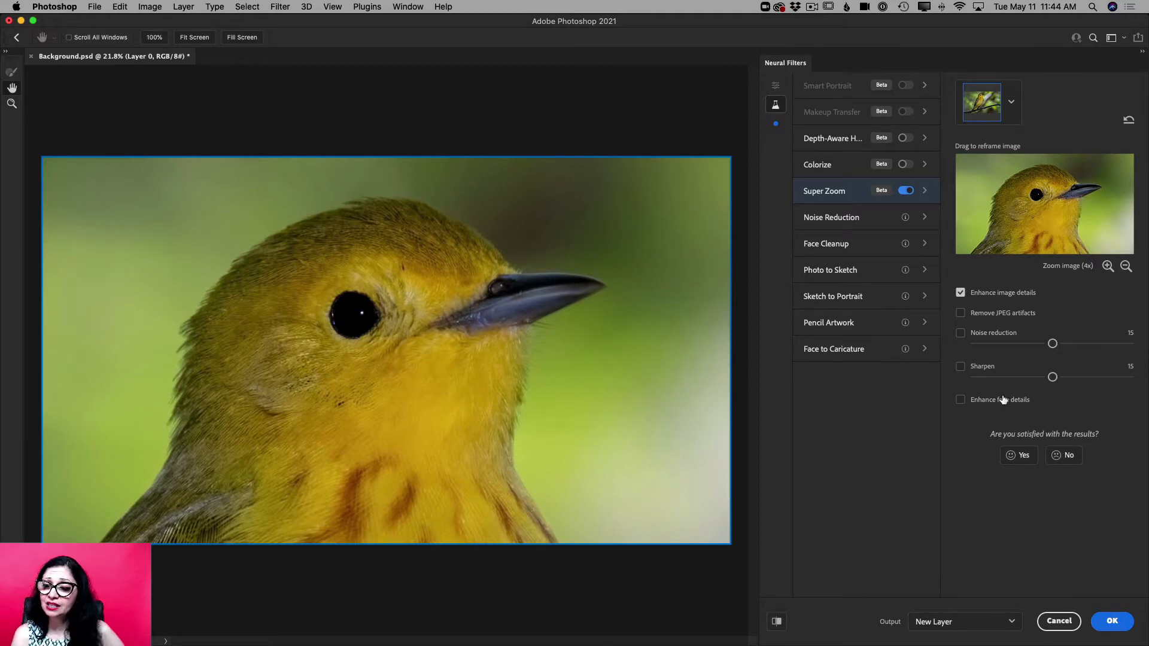
- Turn on Super Zoom's Sharpen option at 16 and compare the enlarged bird with the original photo
left_click(960, 367)
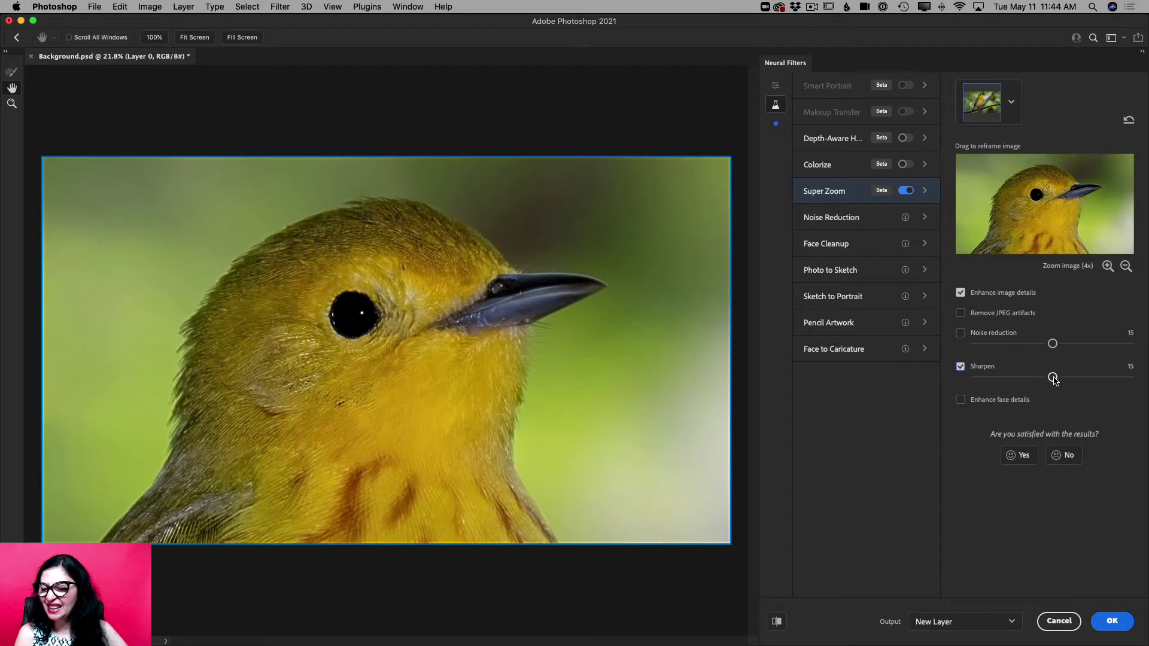
left_click_drag(1052, 378, 1057, 379)
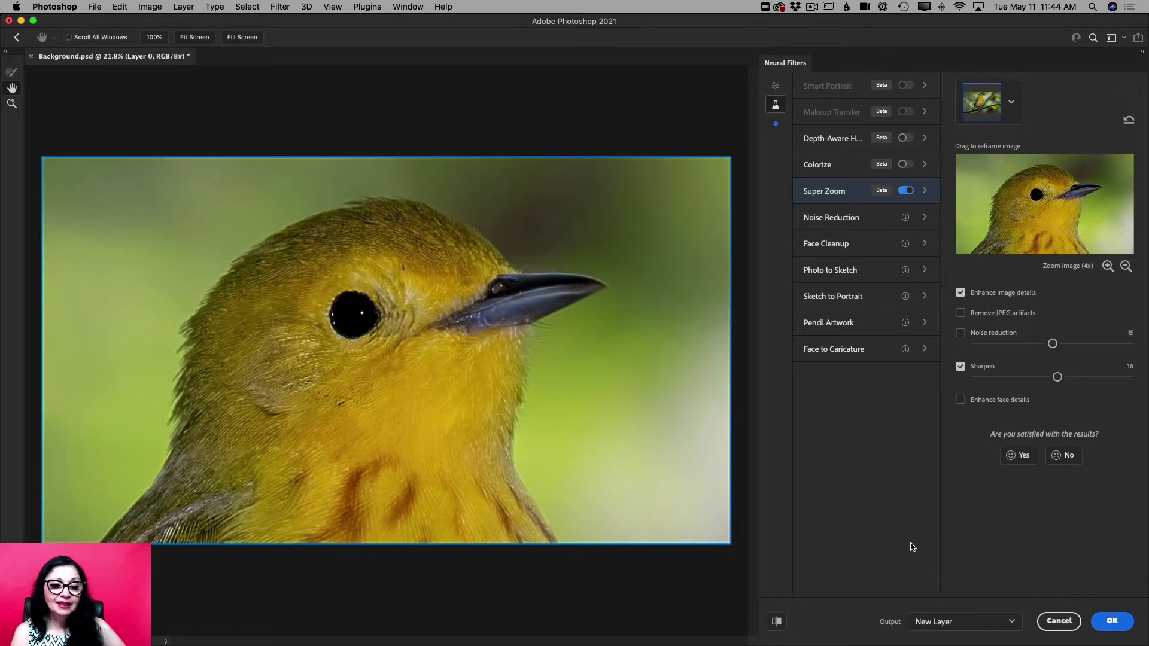
left_click(776, 622)
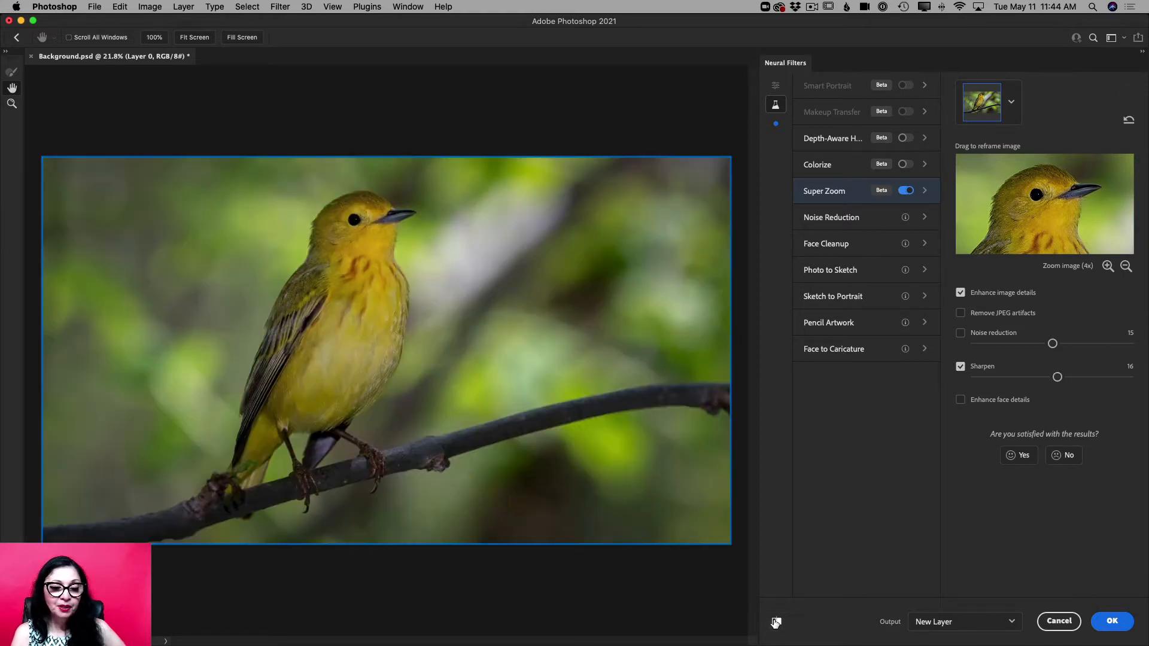
left_click(776, 622)
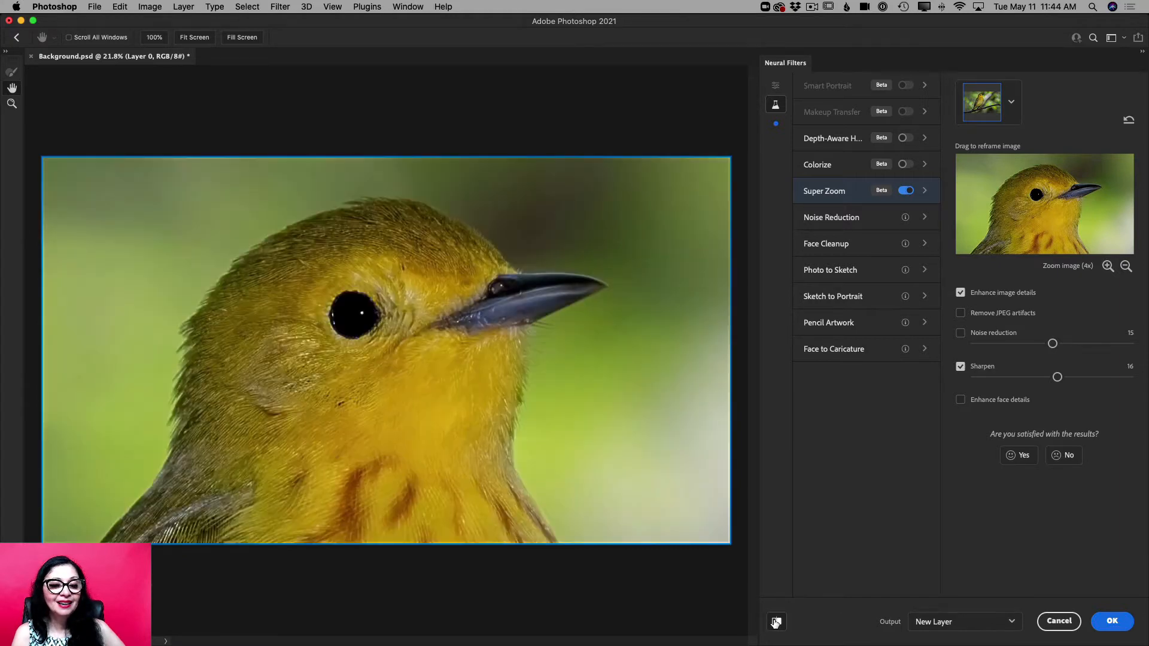
- Apply the Super Zoom filter with the output set to New Layer
left_click(978, 625)
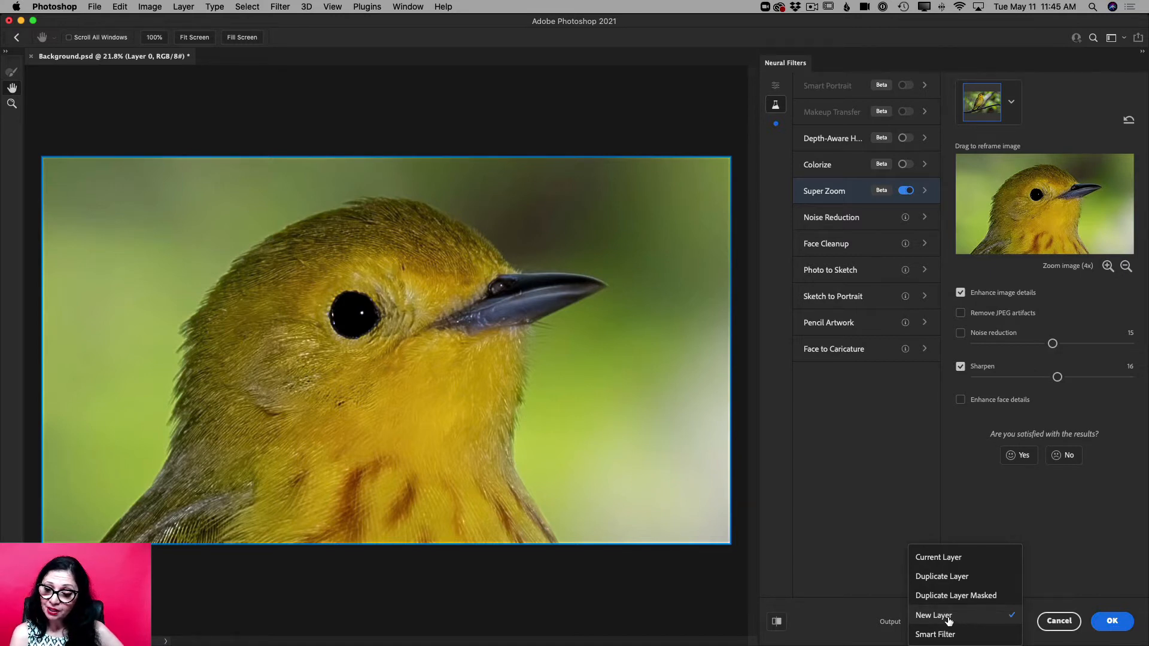
left_click(957, 617)
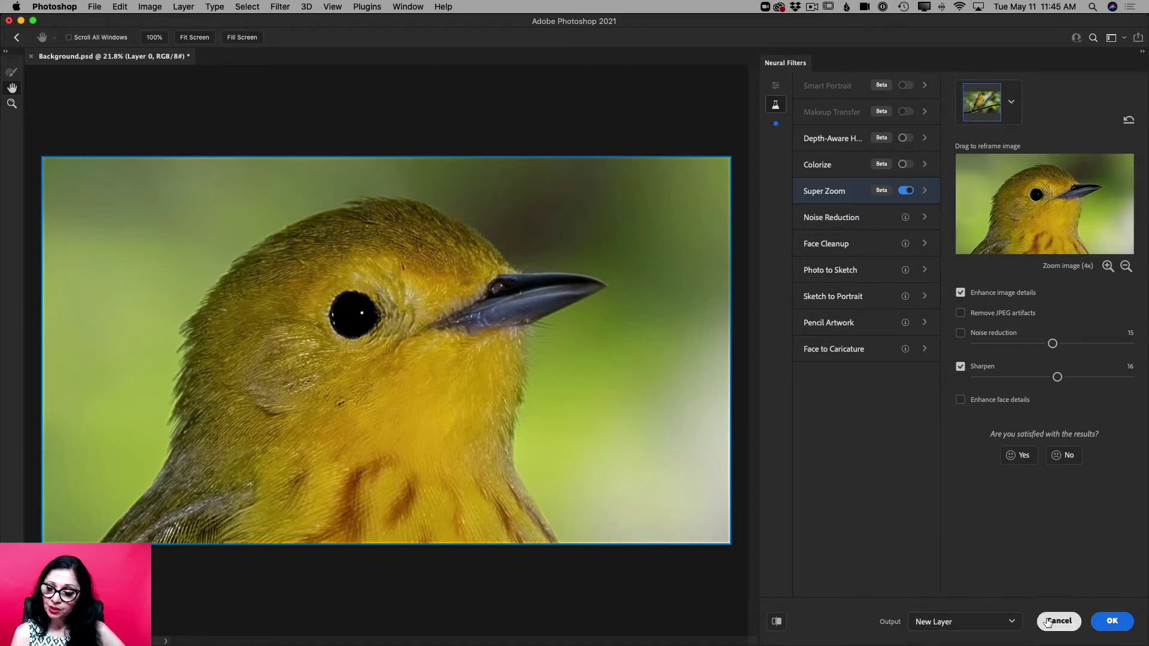
left_click(1113, 622)
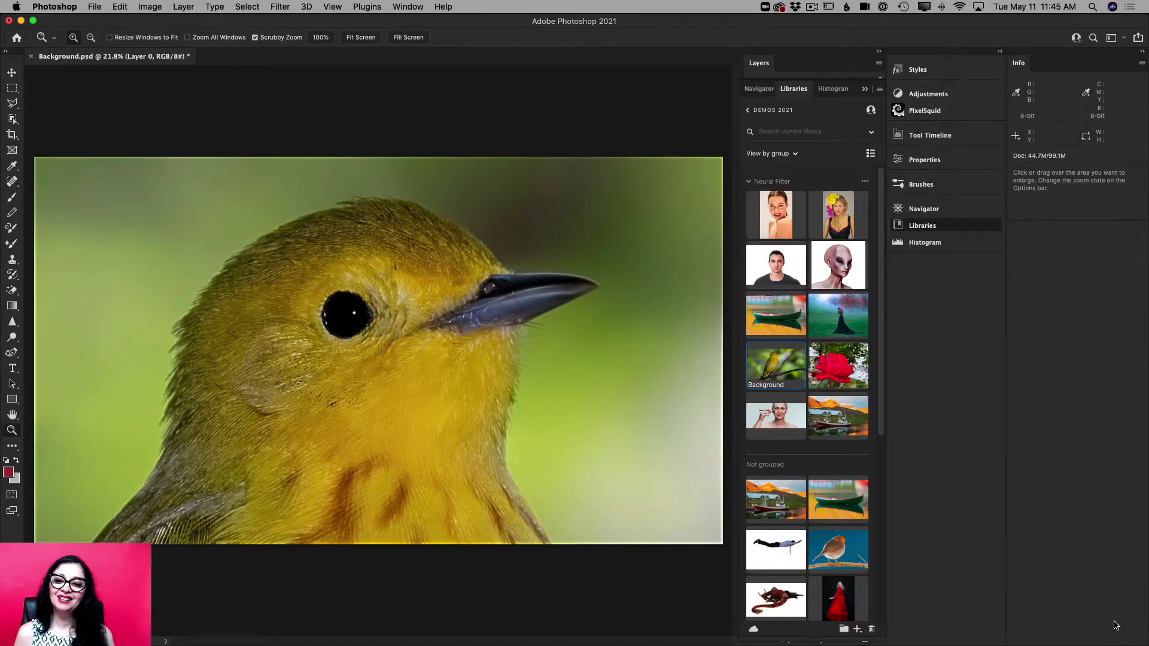
- Toggle the visibility of the enlarged bird layer to compare it with a close view of the original bird's head
left_click(865, 90)
left_click(753, 144)
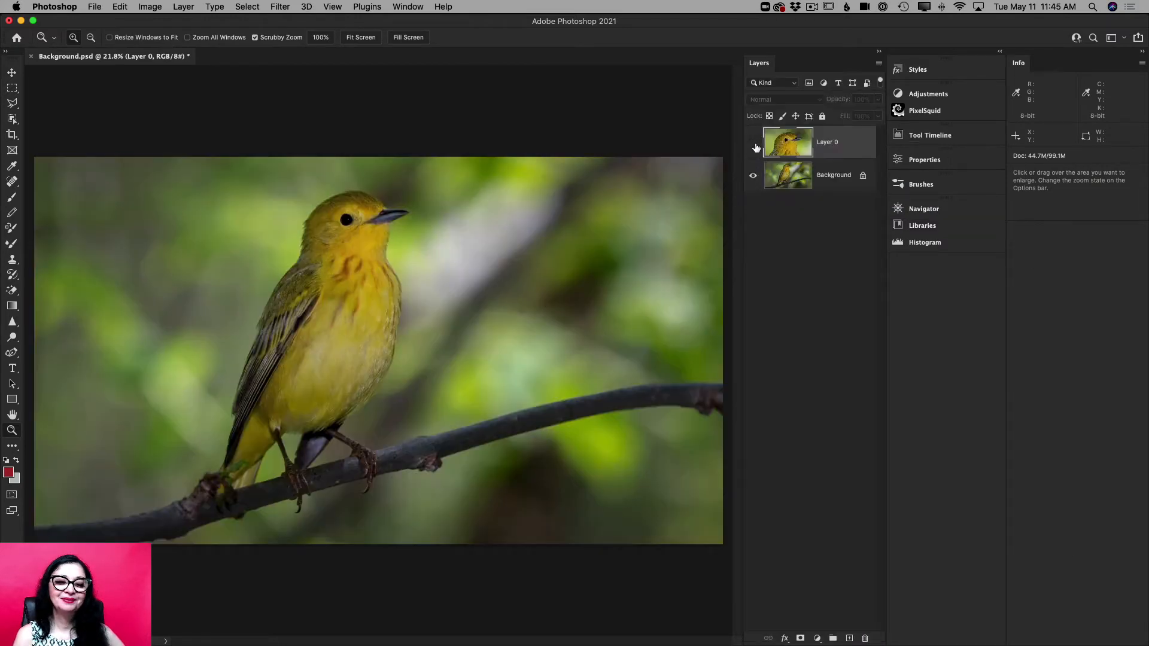
left_click_drag(365, 204, 368, 262)
left_click(753, 143)
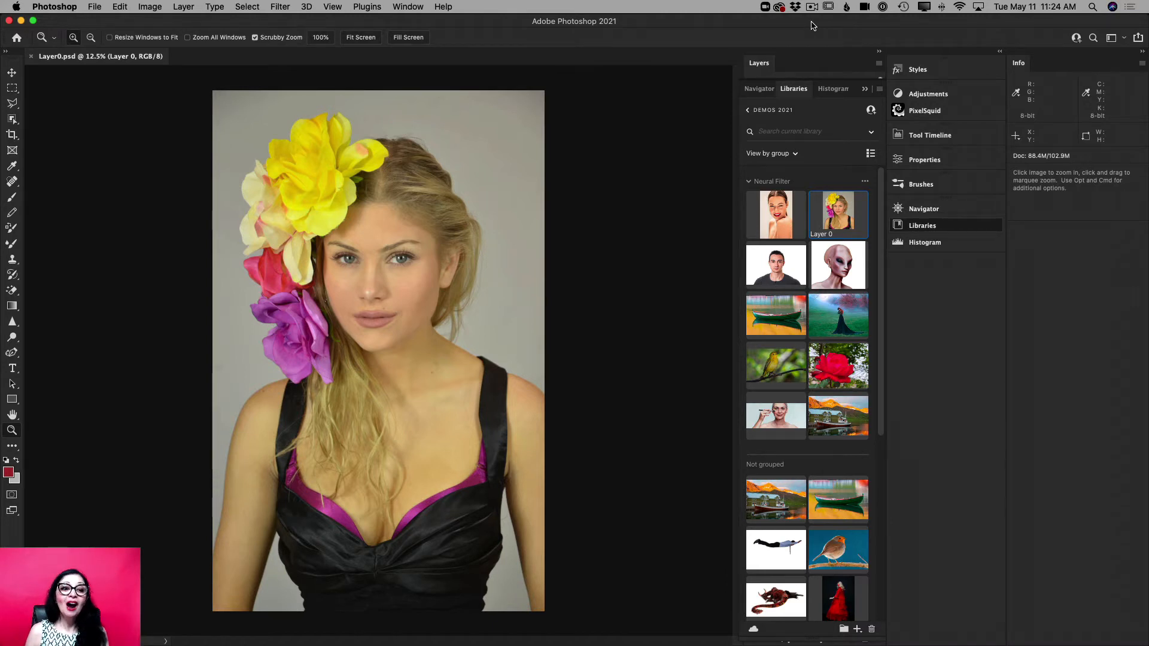
- Enable the beta Smart Portrait neural filter on the portrait of the woman with flowers in her hair
left_click(276, 7)
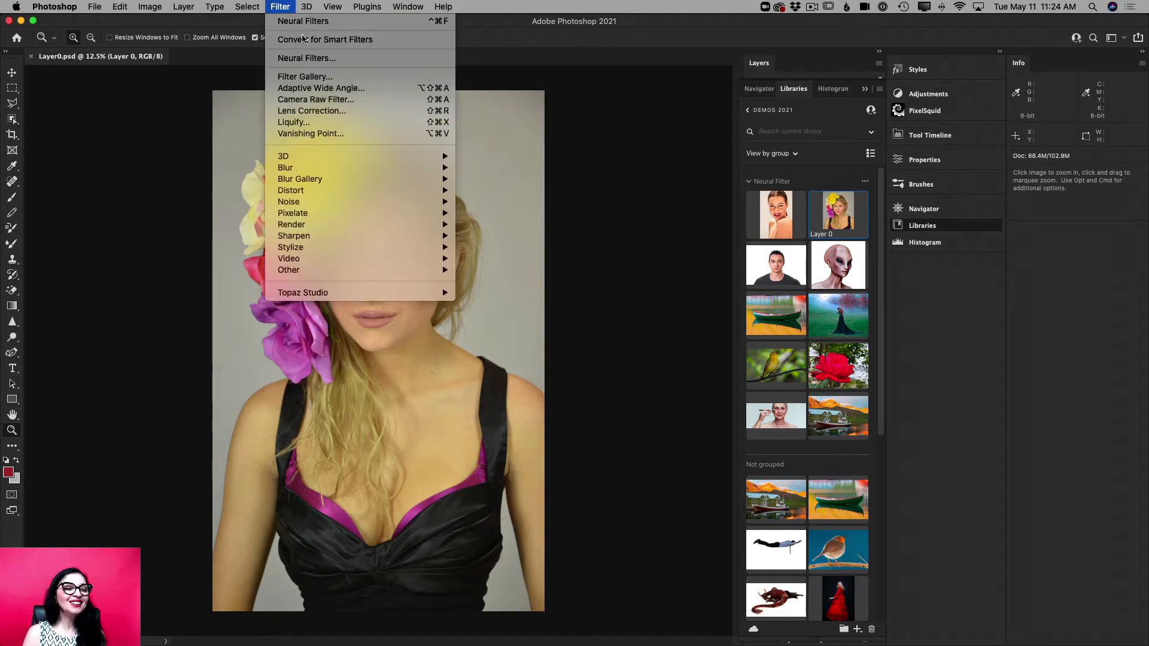
left_click(338, 58)
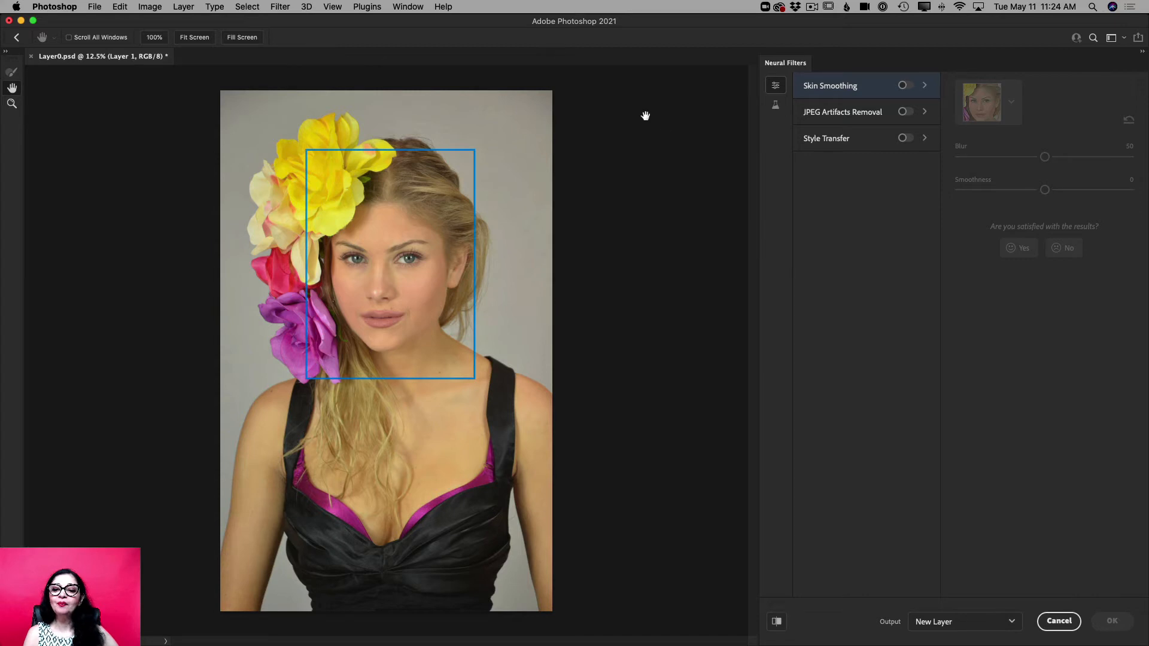
left_click(777, 111)
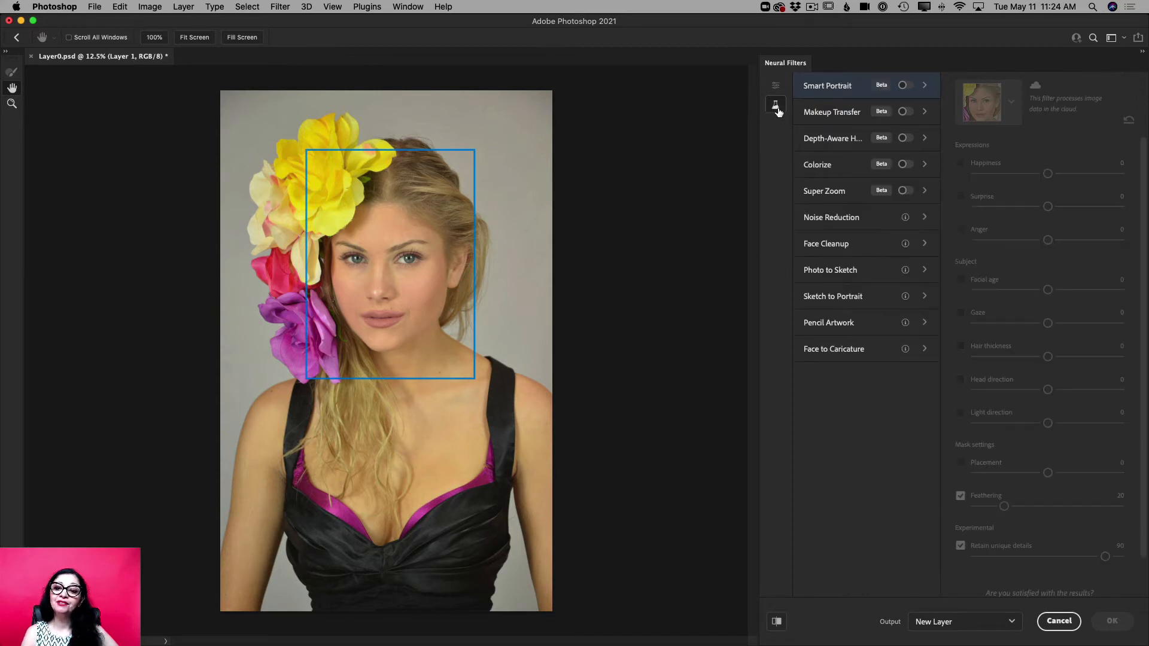
left_click(905, 87)
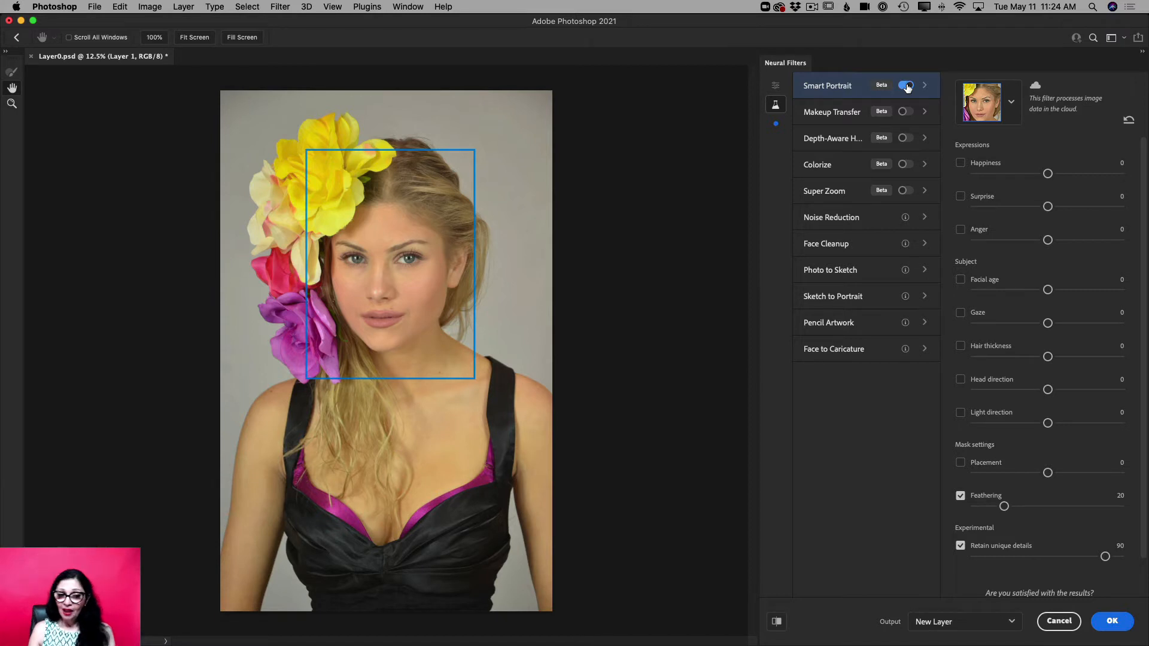
- Set Smart Portrait's Happiness to 31 and compare the altered expression with the original face up close
left_click(12, 104)
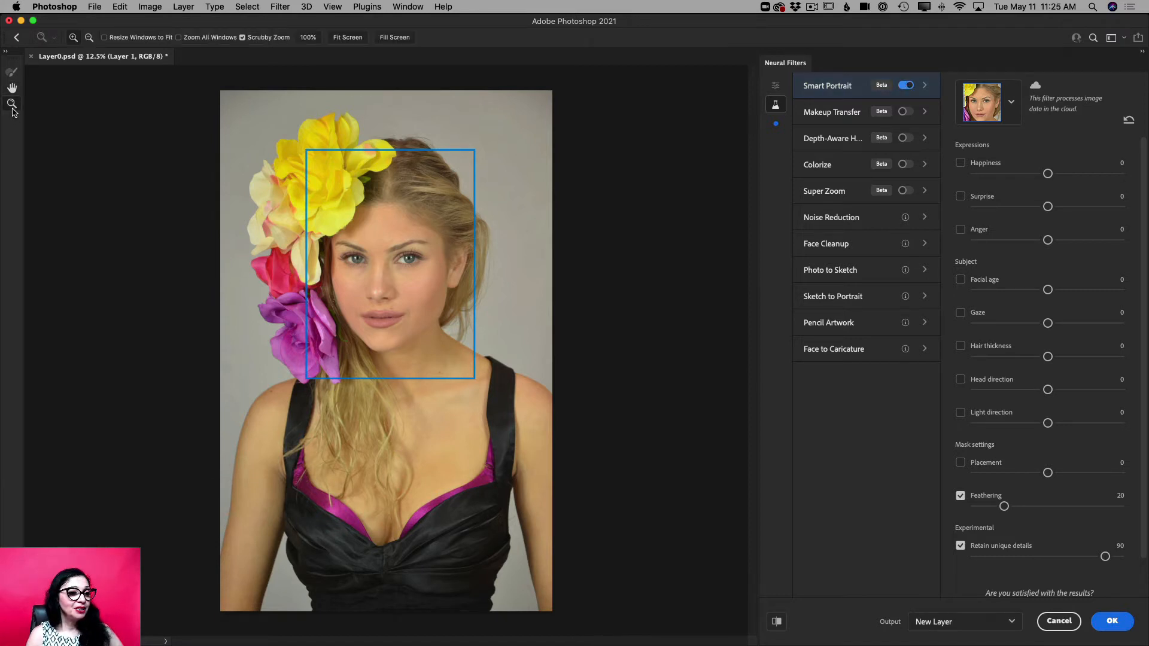
left_click_drag(355, 242, 384, 278)
scroll(384, 277, "up", 3)
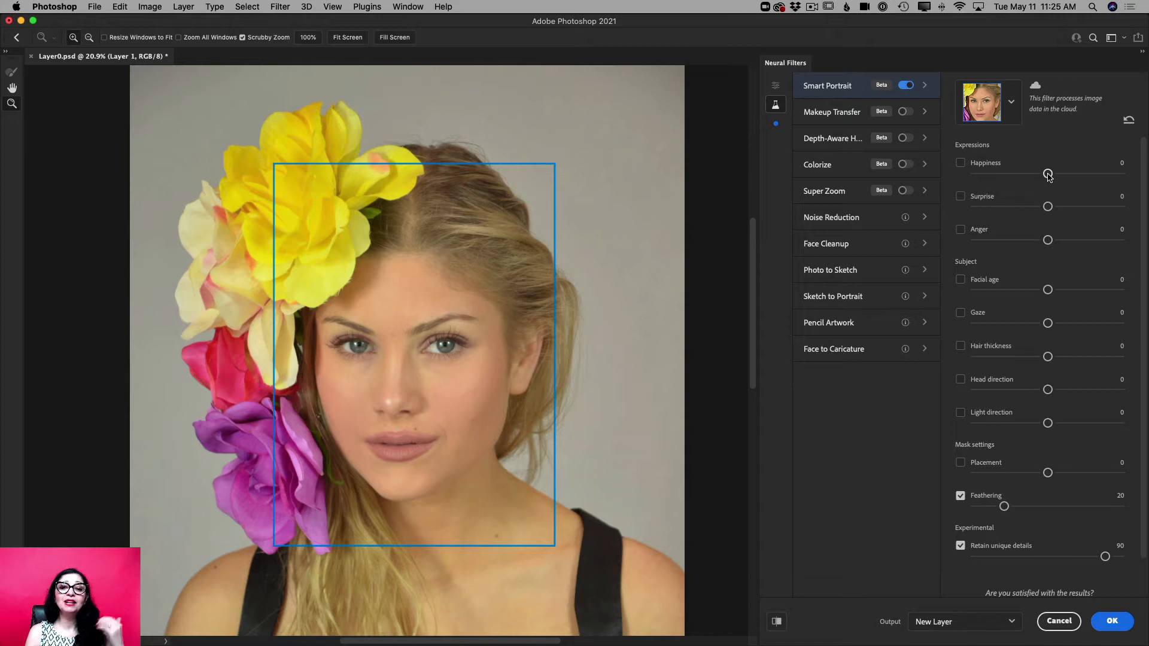
left_click_drag(1047, 174, 1096, 176)
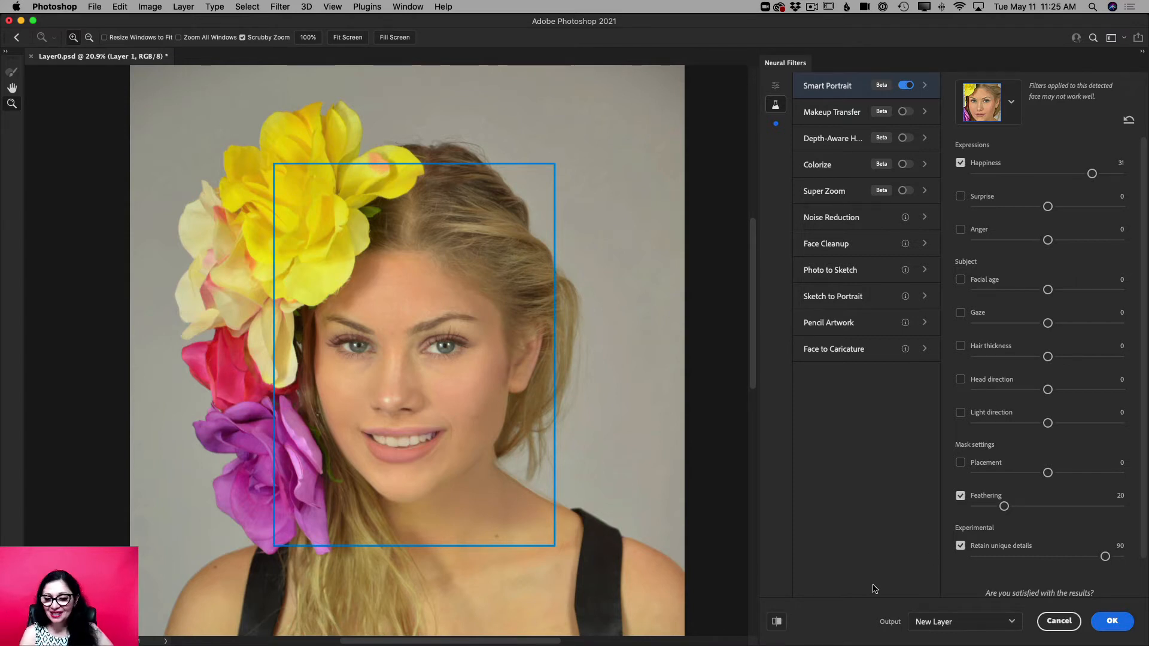
left_click(776, 622)
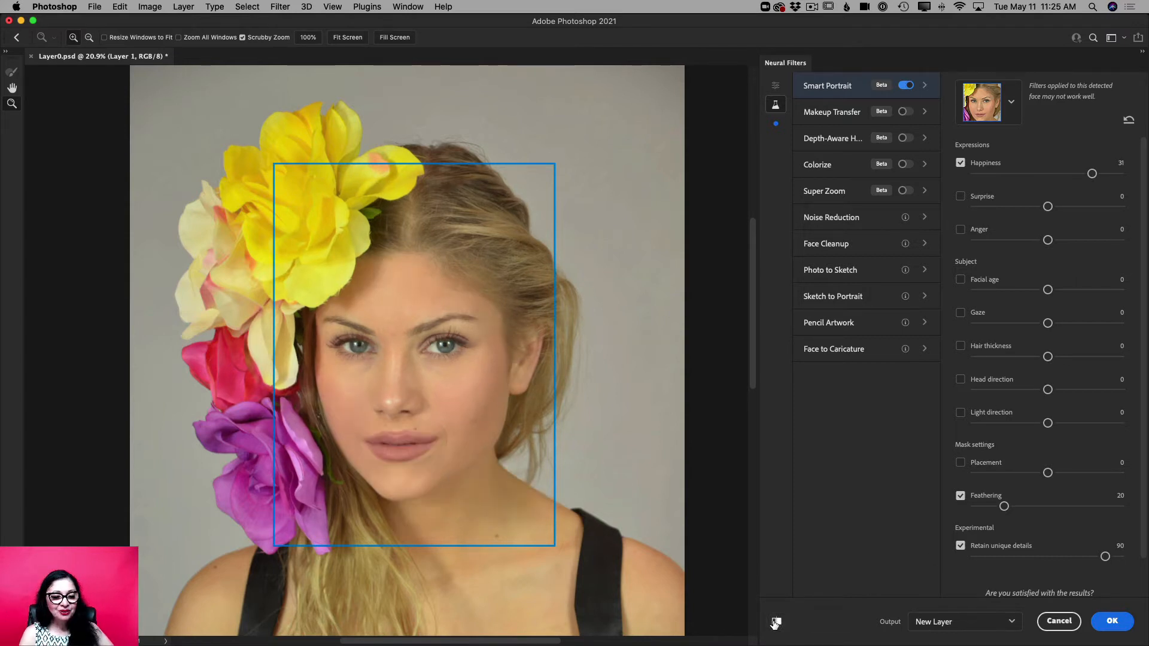
left_click(777, 622)
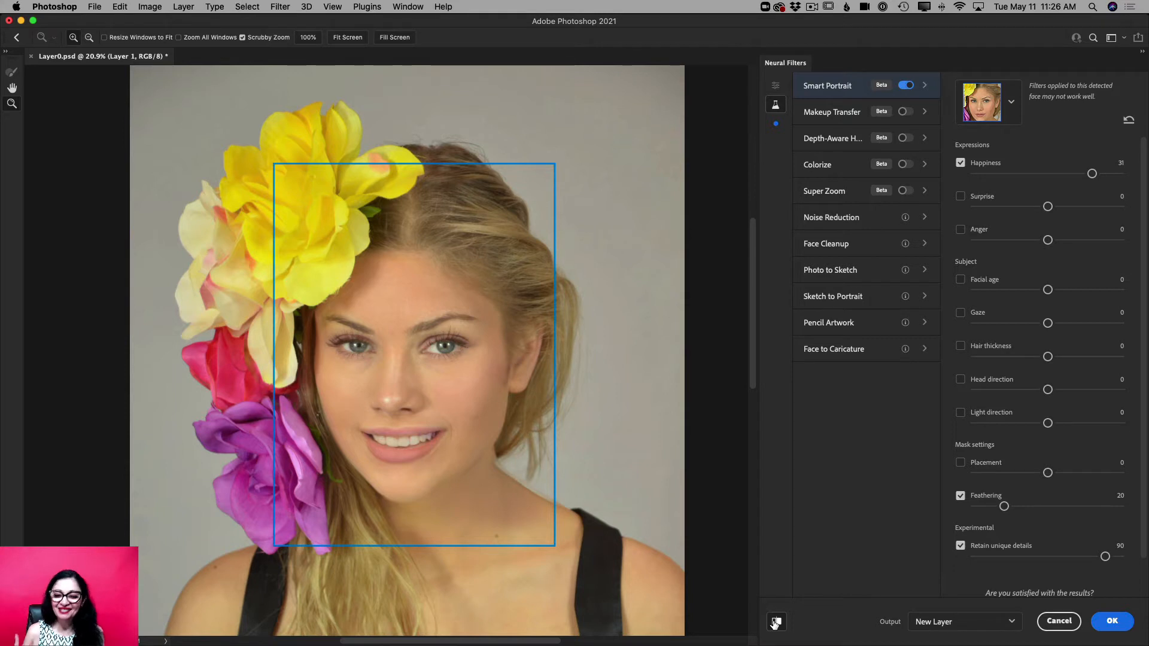
- Apply Smart Portrait with the output set to Duplicate Layer Masked, and hide the smiling masked layer to compare it with the original
left_click(1012, 623)
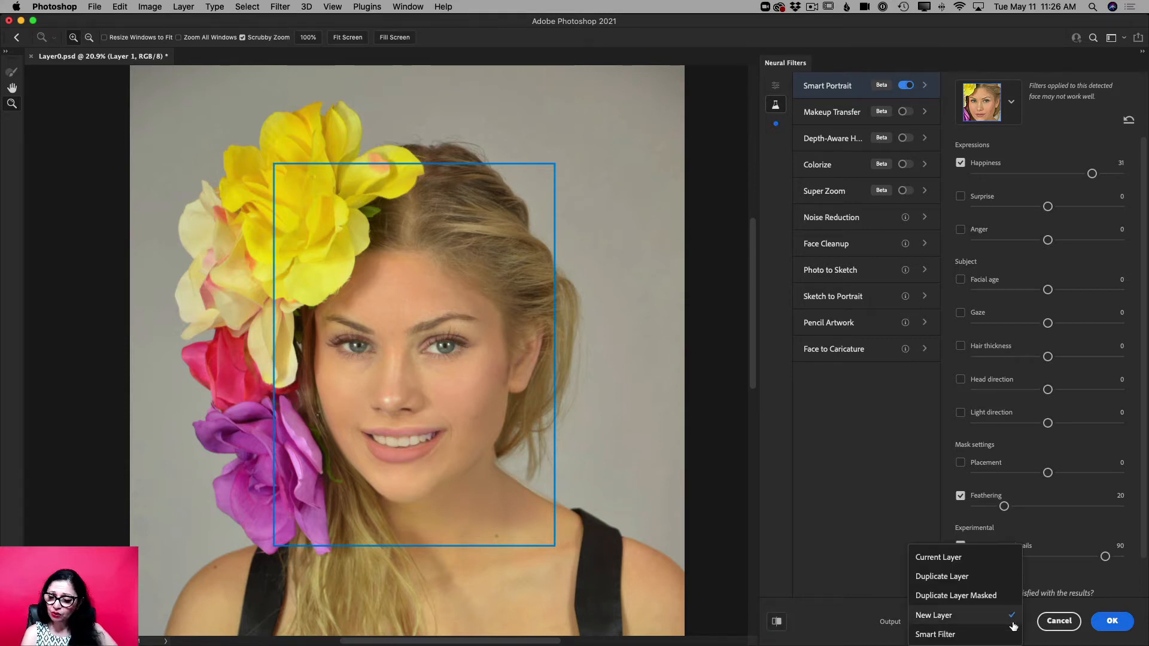
left_click(991, 596)
left_click(1112, 621)
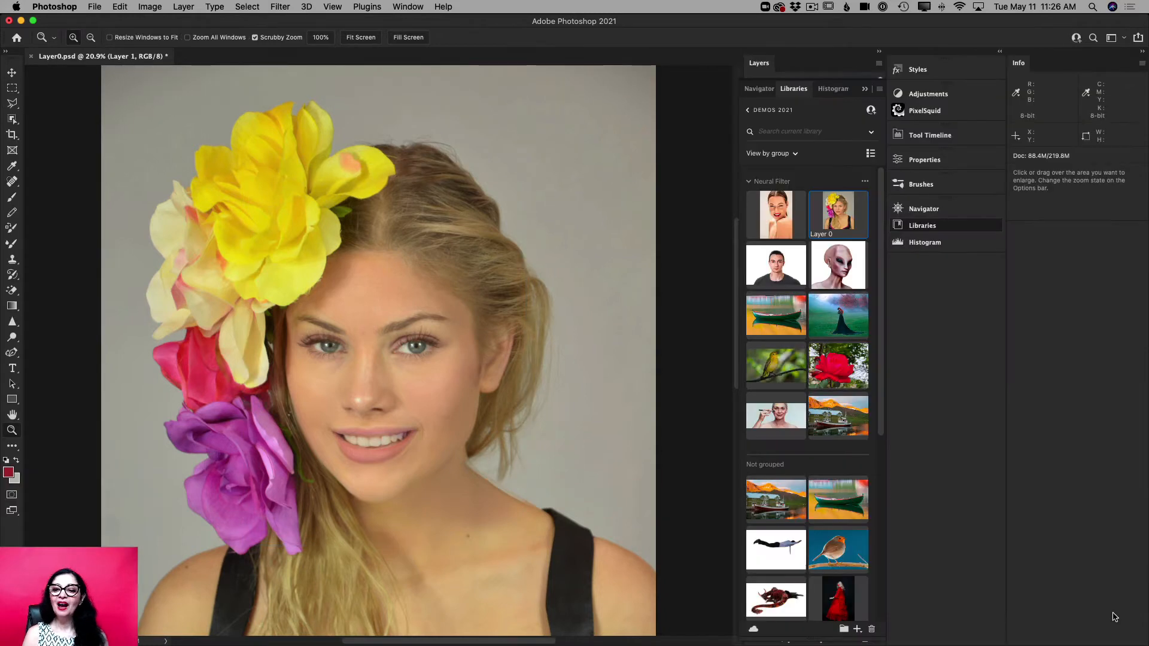
left_click(864, 90)
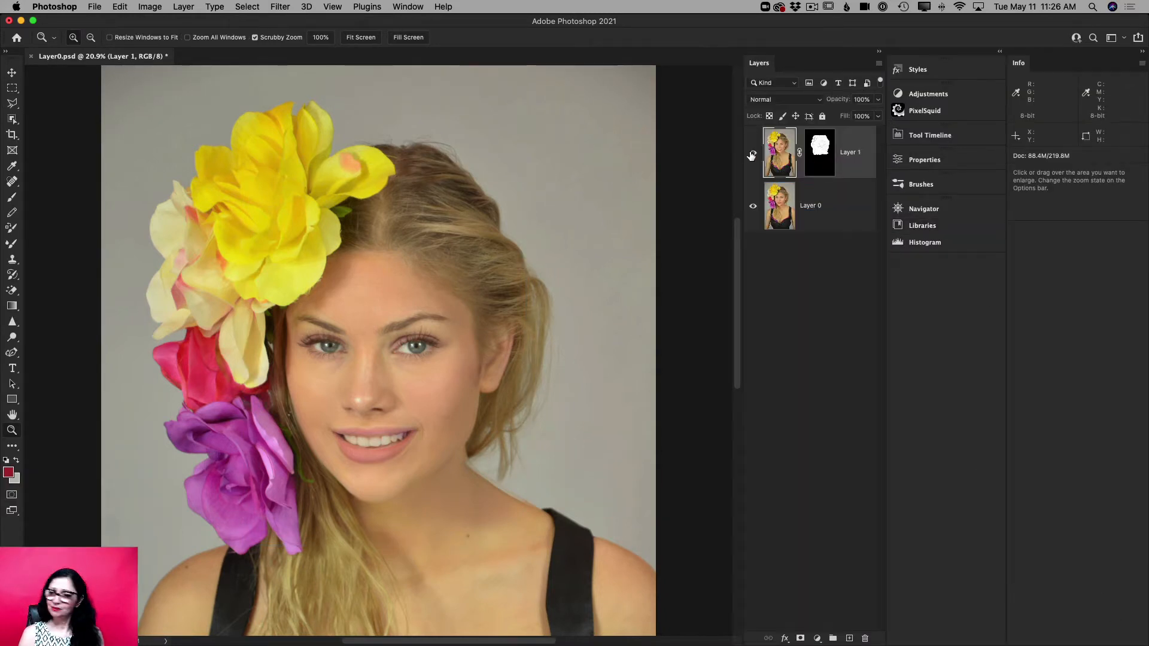
left_click(752, 155)
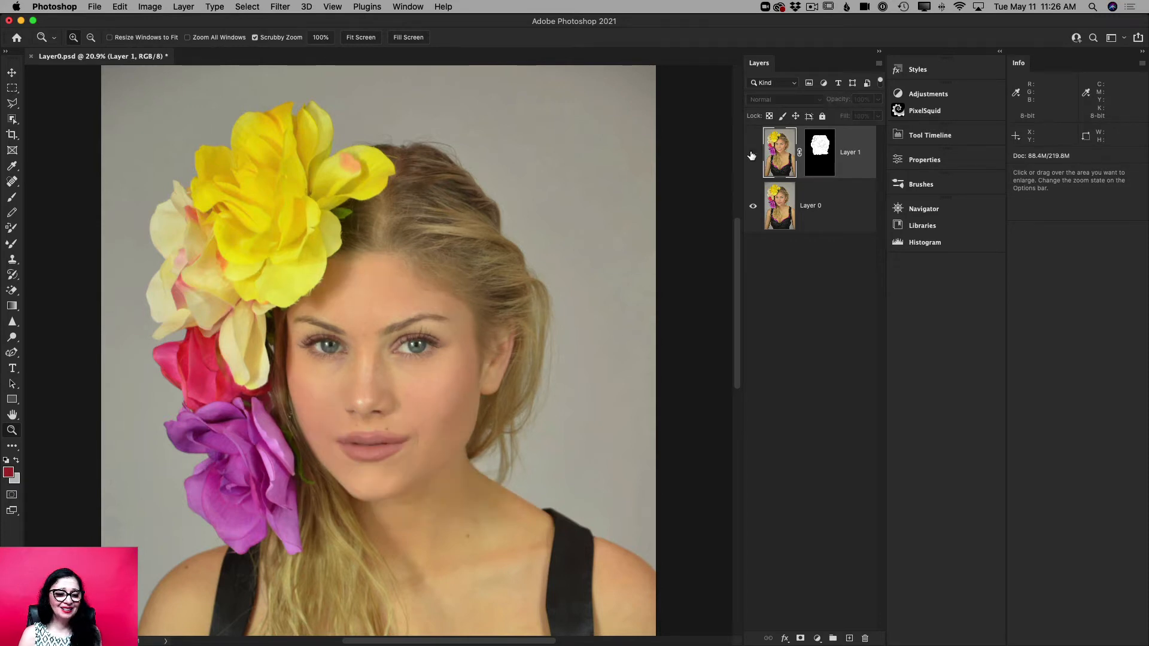
- Show the smiling masked layer of the woman's portrait again
left_click(752, 155)
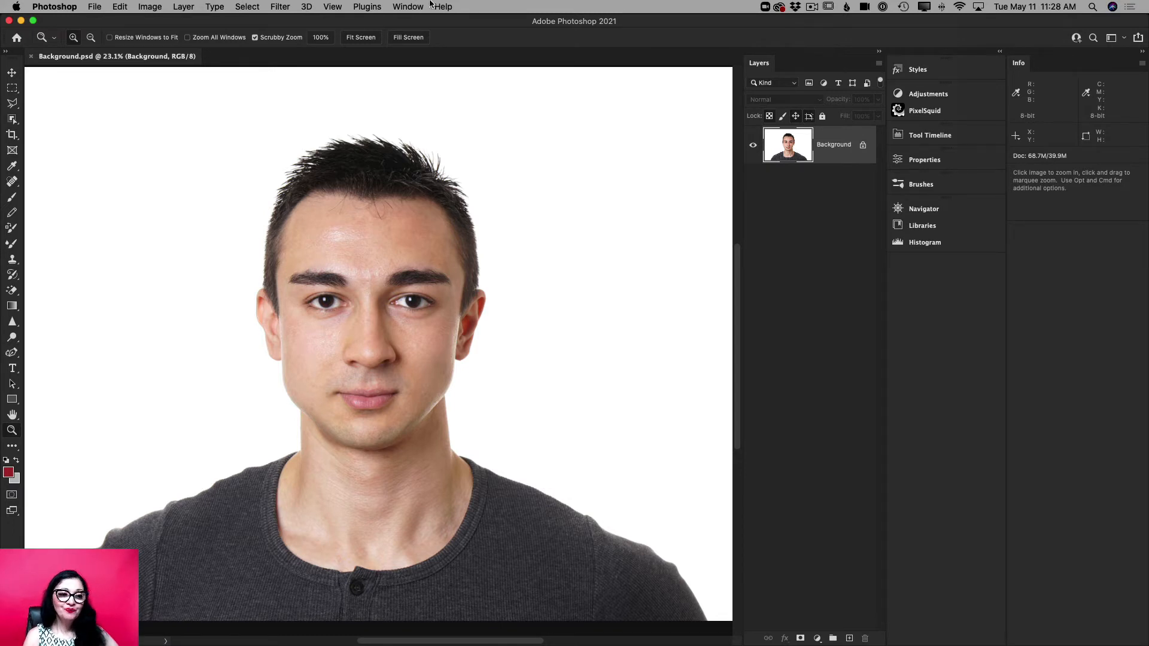
- Enable the beta Smart Portrait neural filter on the portrait of the dark-haired man
left_click(274, 8)
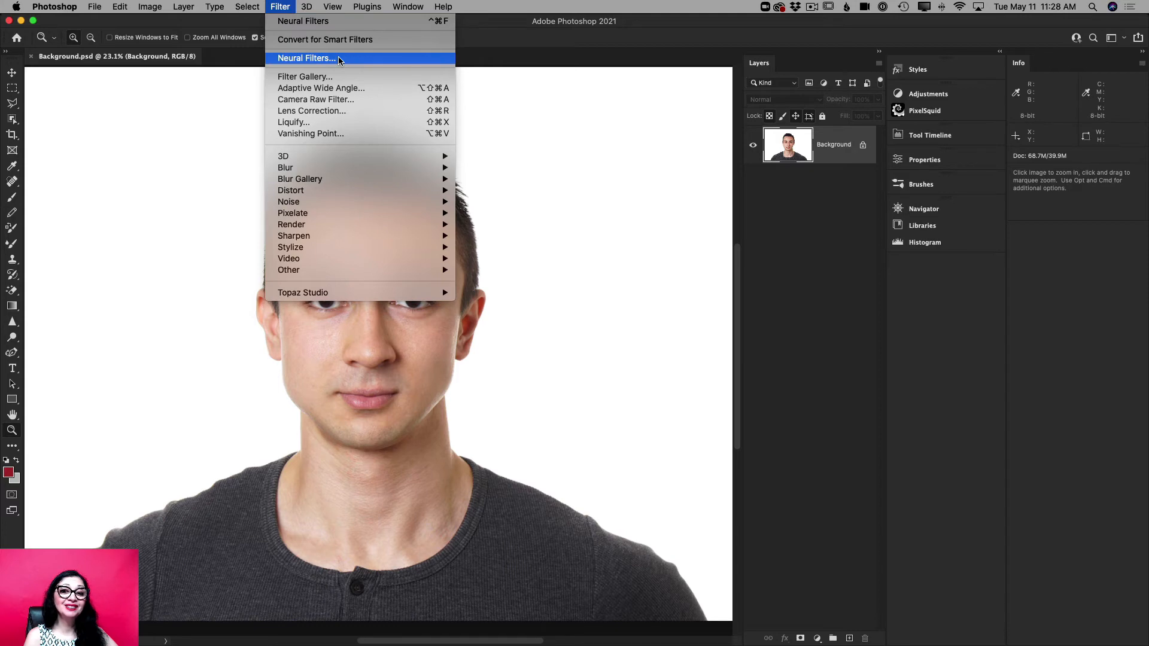
left_click(290, 8)
left_click(290, 9)
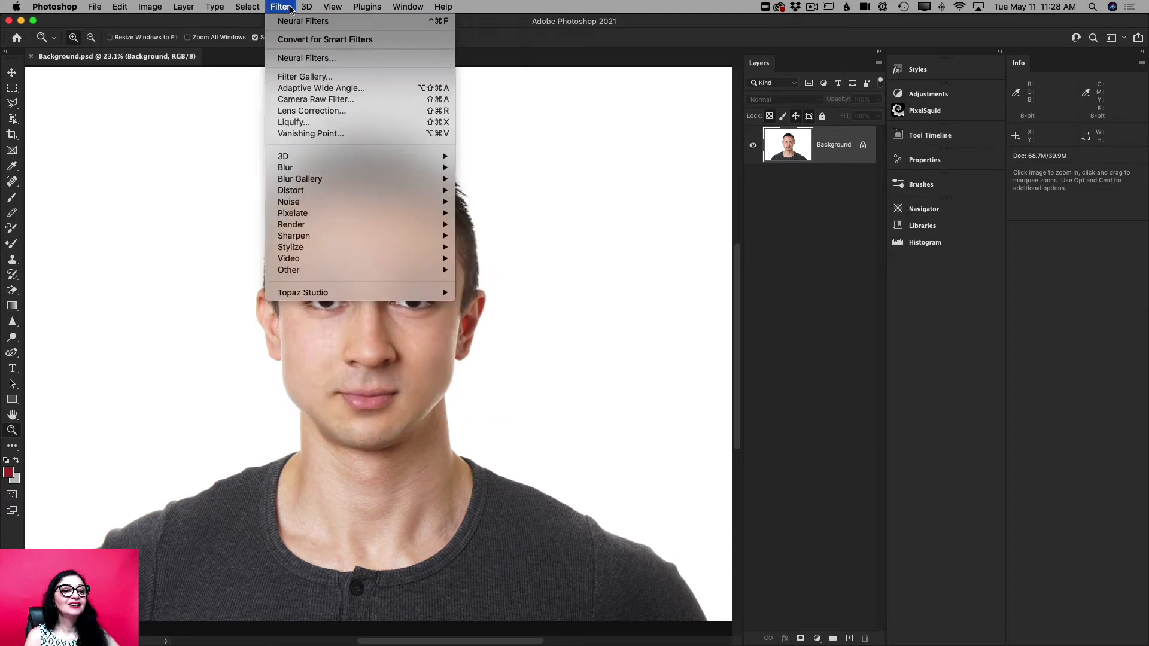
left_click(298, 59)
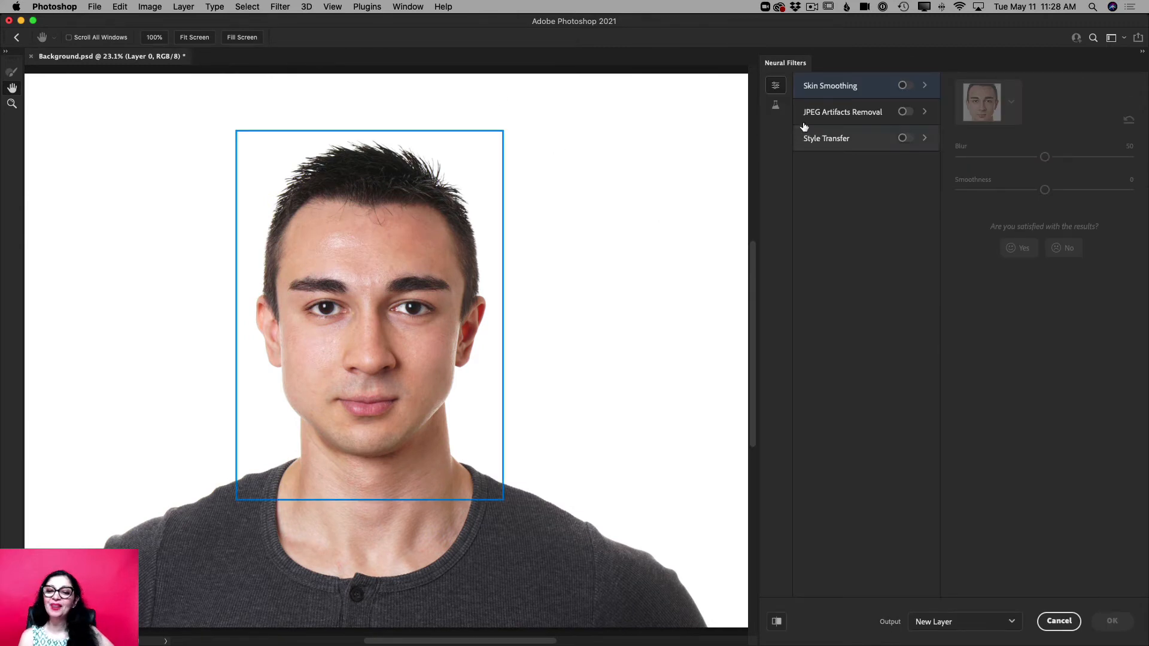
left_click(776, 105)
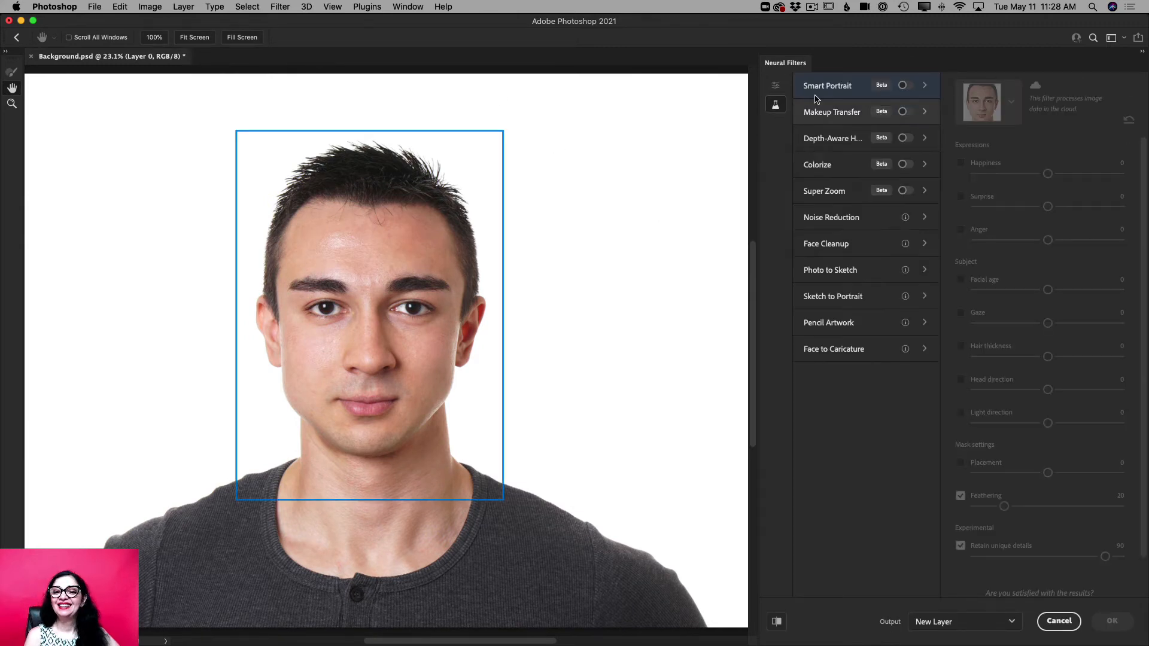
left_click(905, 87)
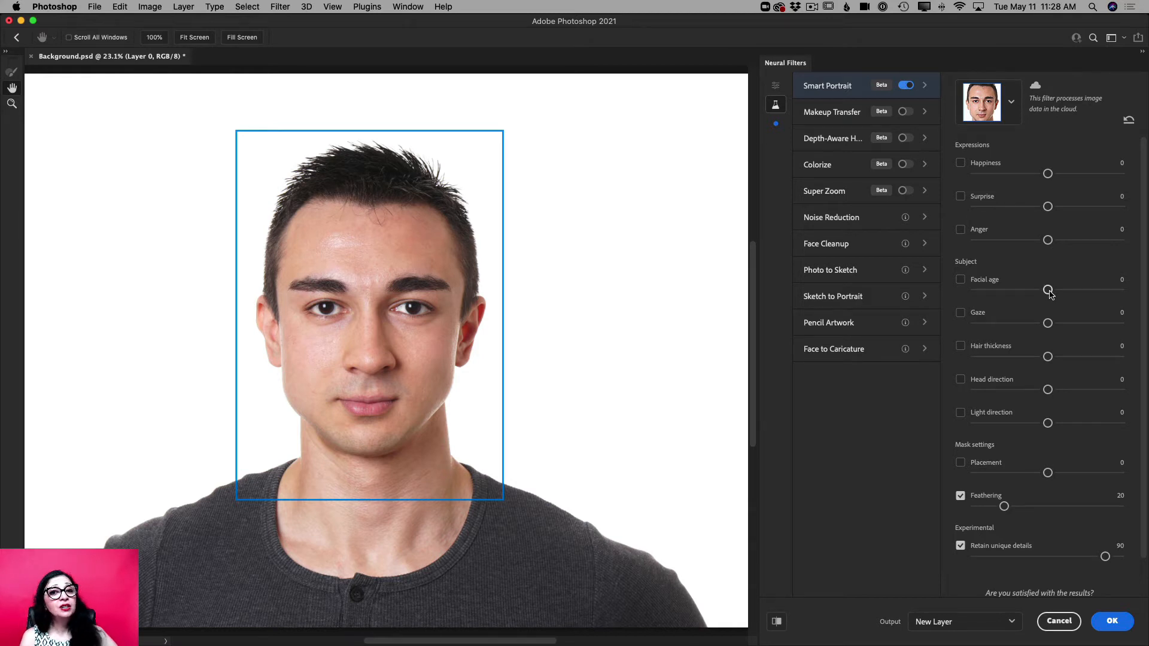
- Age the man in Smart Portrait with Facial age 31, Hair thickness -35, Head direction 5 and Retain unique details 100
left_click_drag(1050, 293, 1096, 293)
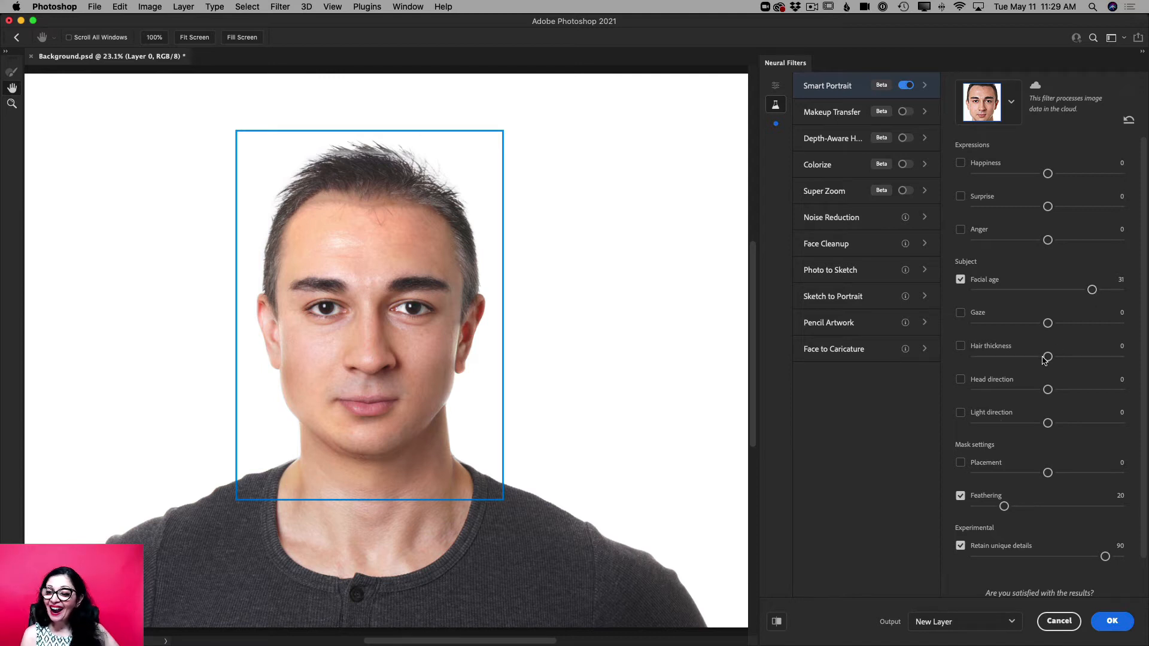
left_click_drag(1048, 358, 996, 358)
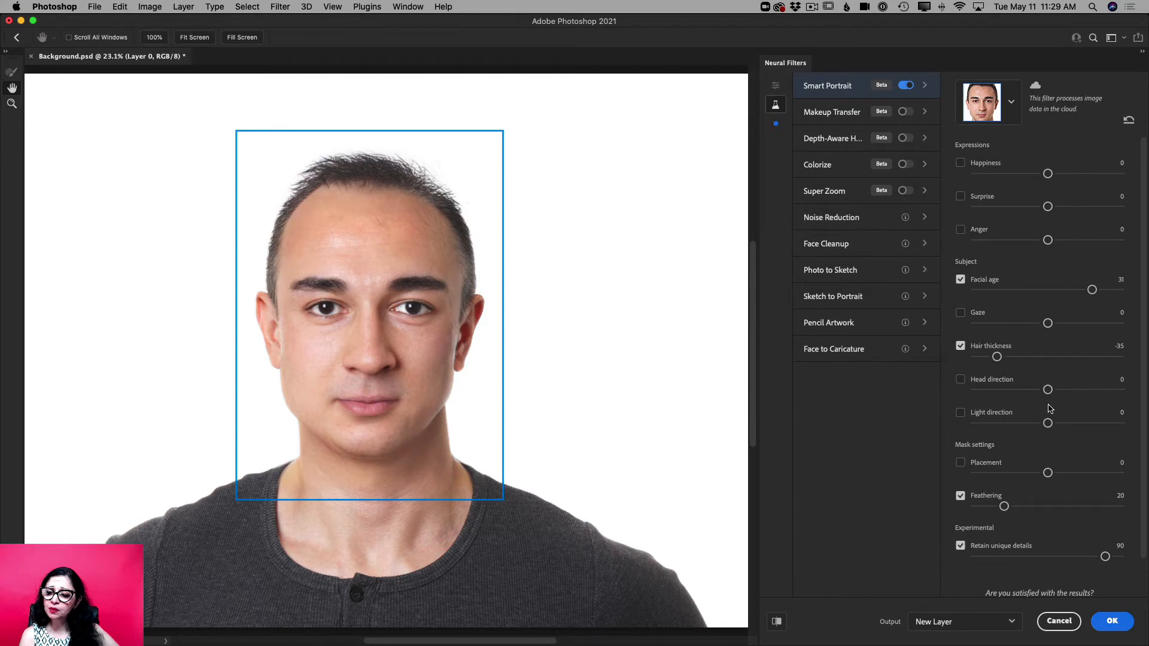
left_click_drag(1052, 394, 1056, 392)
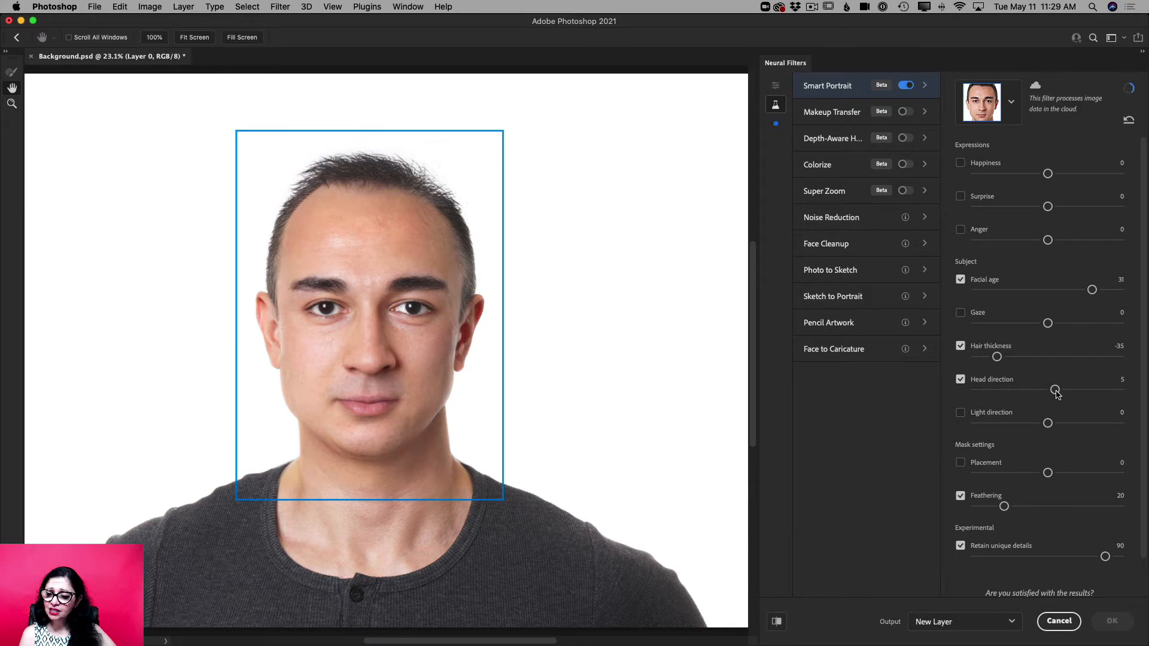
scroll(1042, 500, "down", 2)
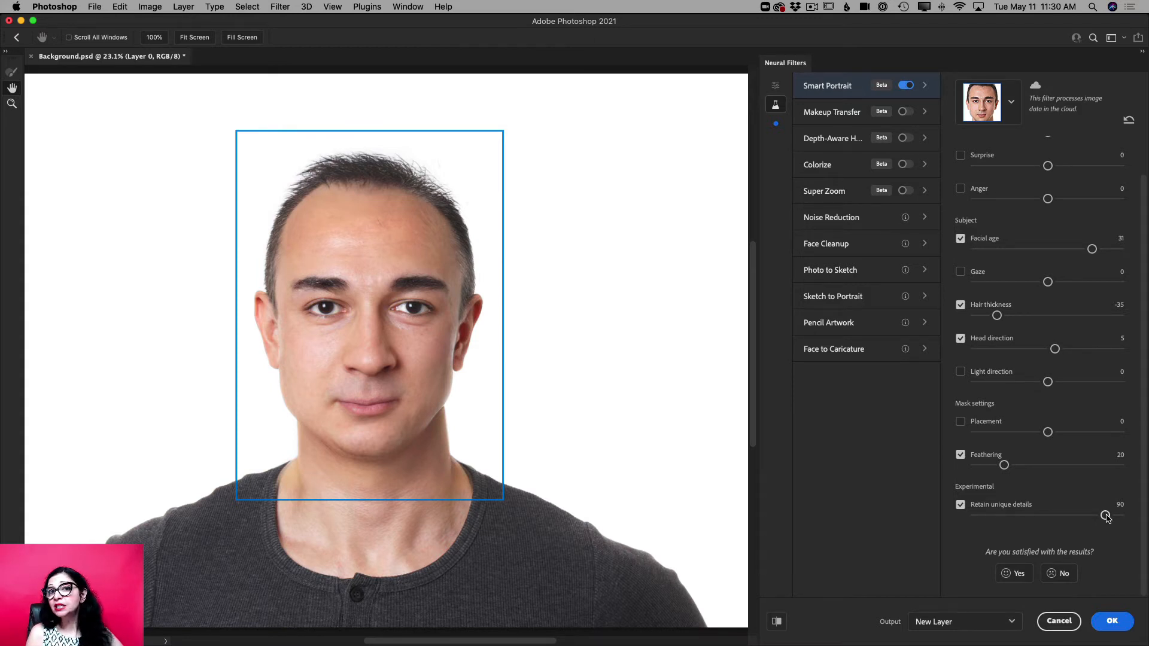
left_click_drag(1106, 518, 1128, 520)
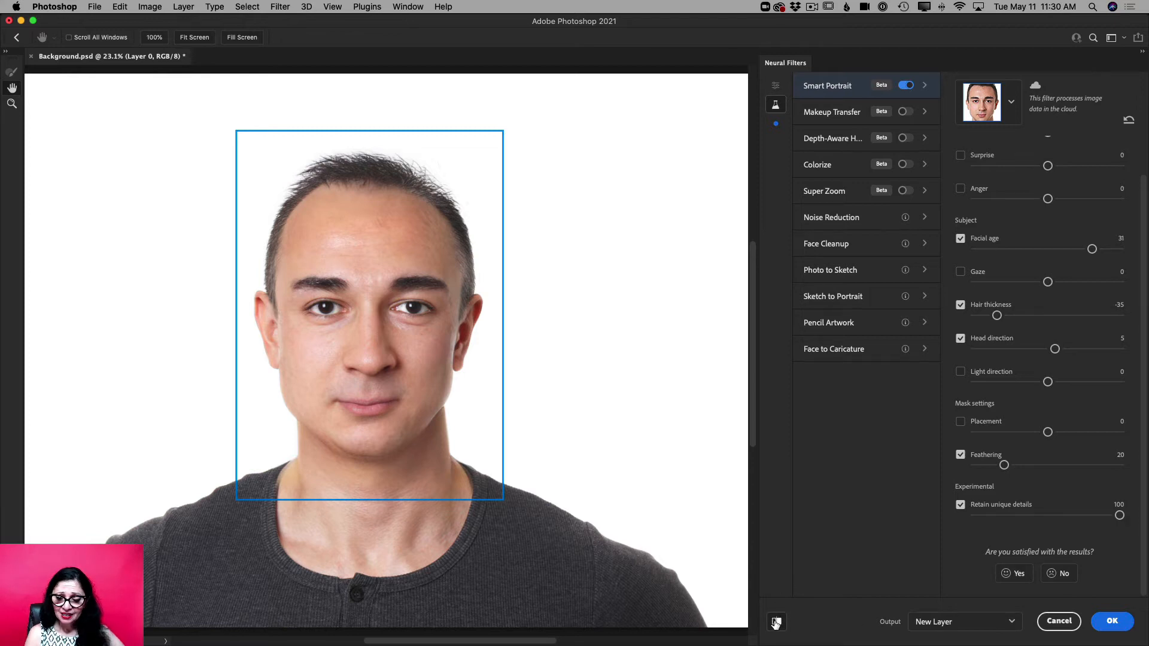
- Compare the aged face with the original in the preview, and apply Smart Portrait with the output set to Duplicate Layer Masked
left_click(776, 622)
left_click(777, 621)
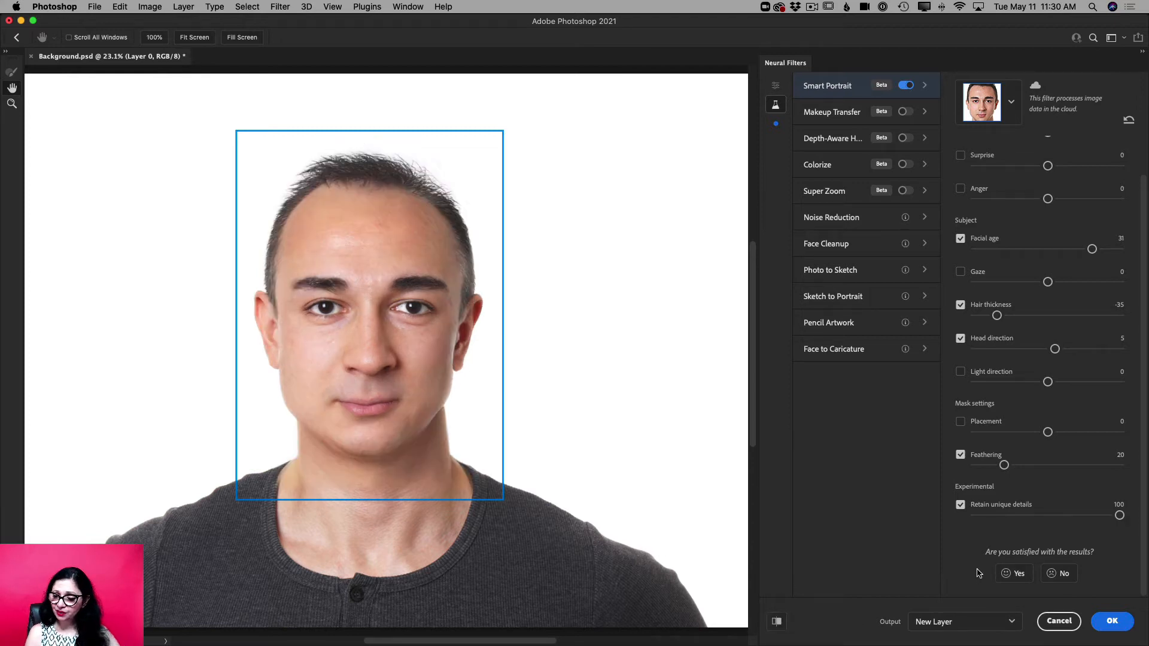
left_click(994, 623)
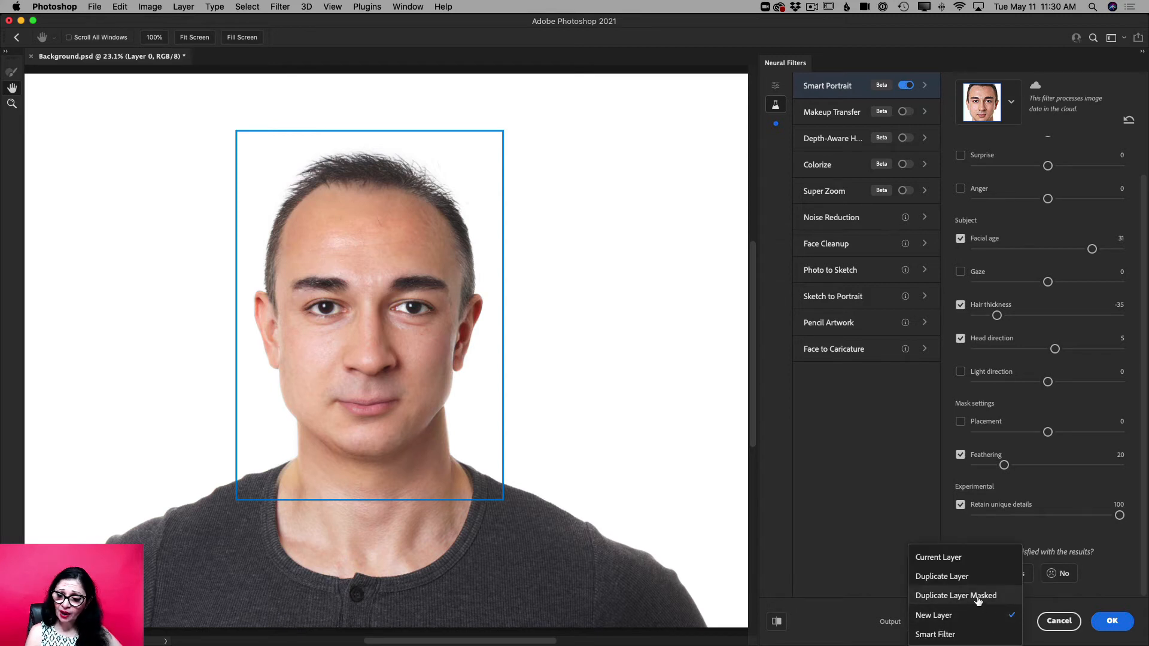
left_click(979, 597)
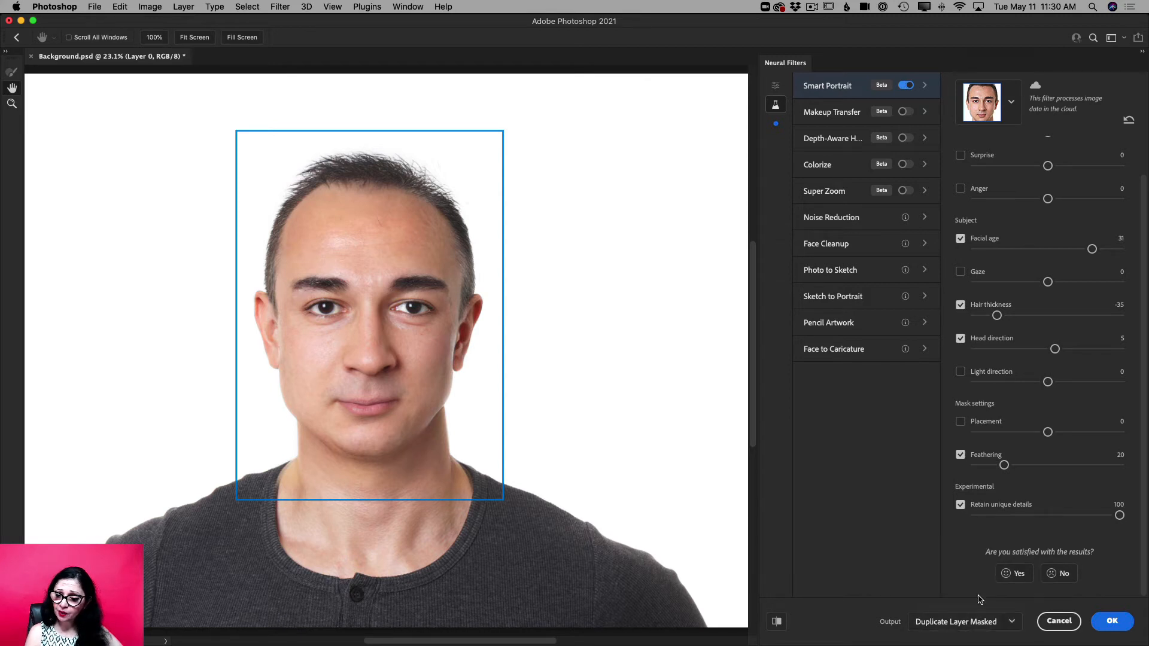
left_click(1110, 622)
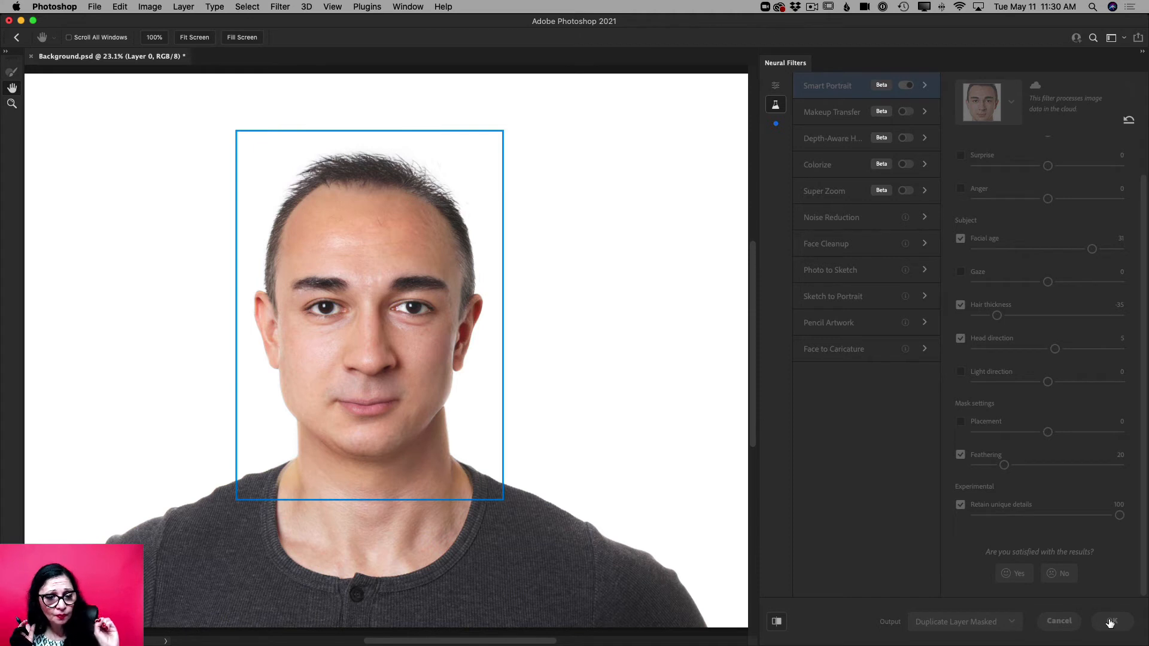
left_click(1110, 622)
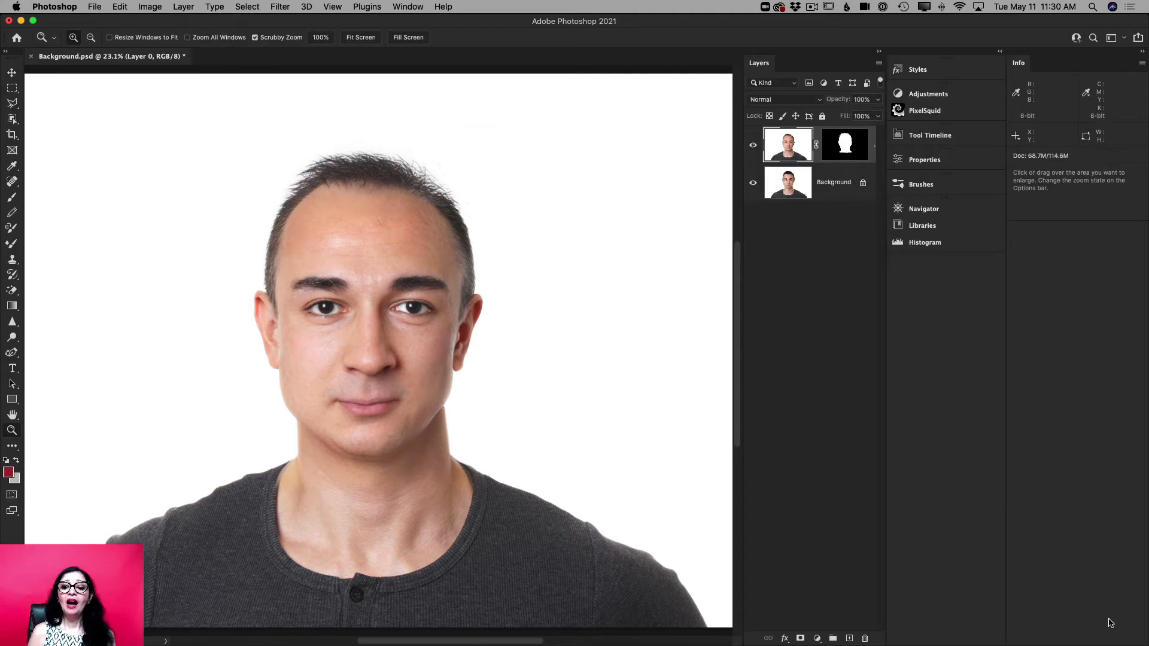
- Paint black on the aged layer's mask where the neck meets the shirt collar, using a 62 px Soft Round brush at 100% opacity
left_click(844, 149)
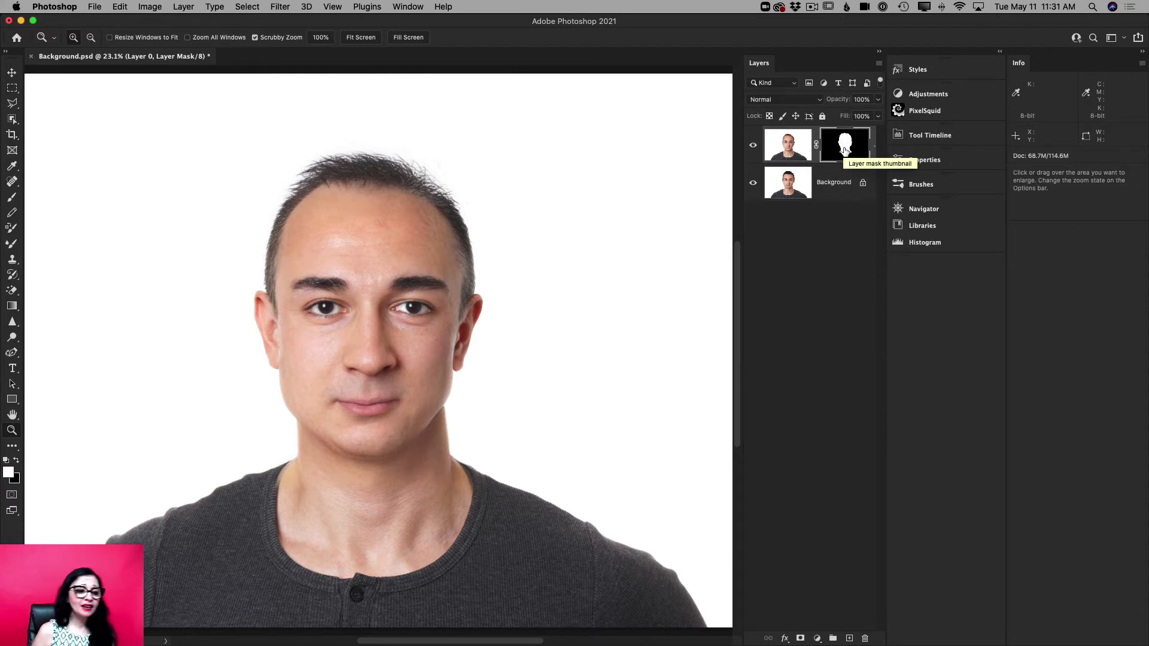
left_click(16, 461)
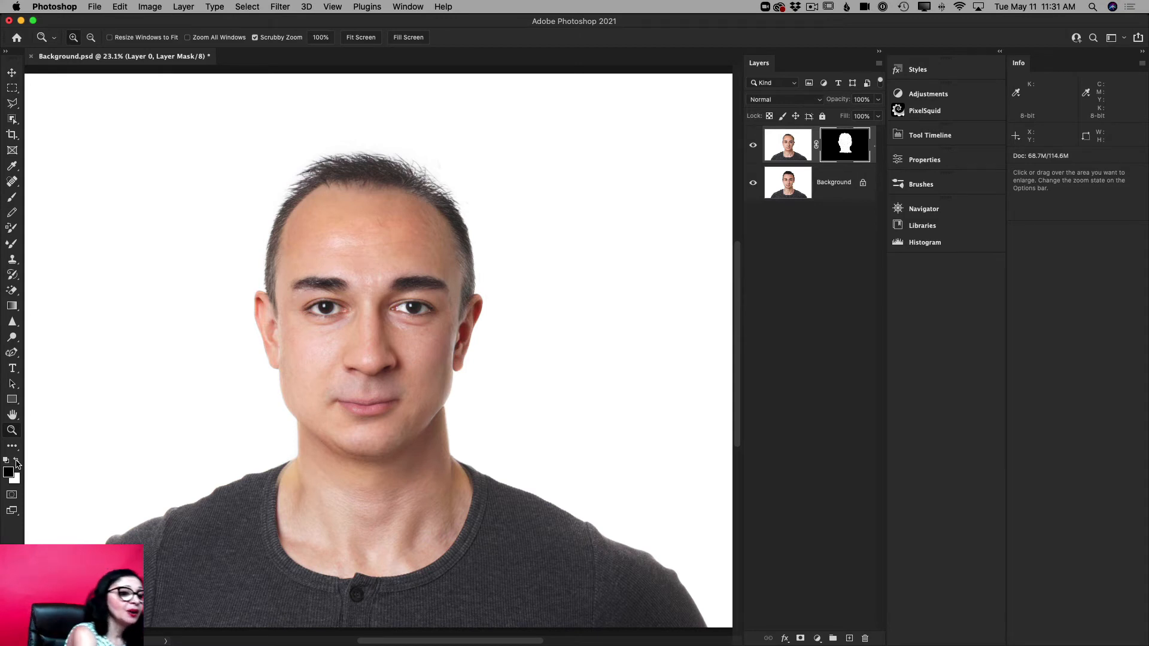
left_click(13, 198)
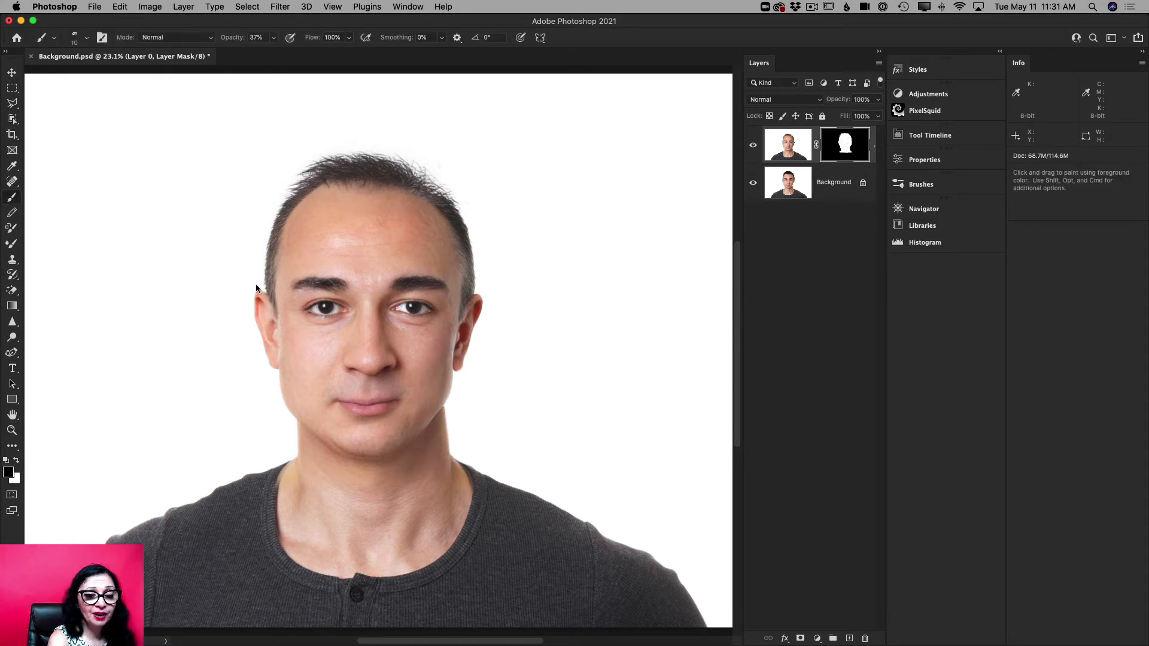
right_click(446, 357)
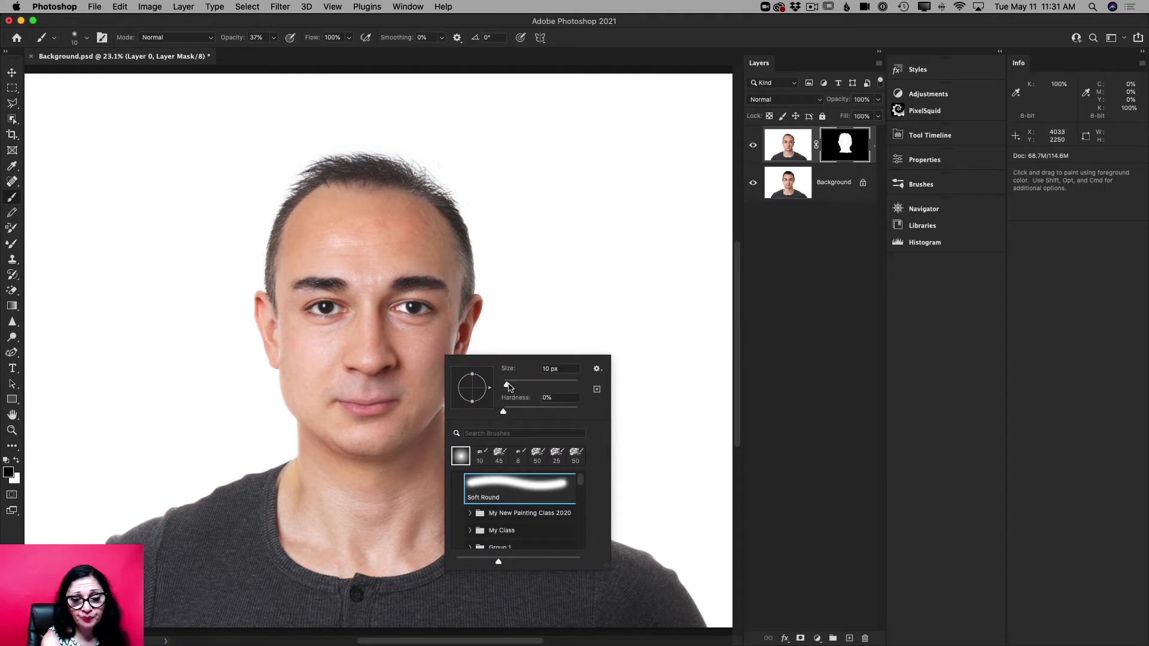
left_click_drag(506, 385, 520, 389)
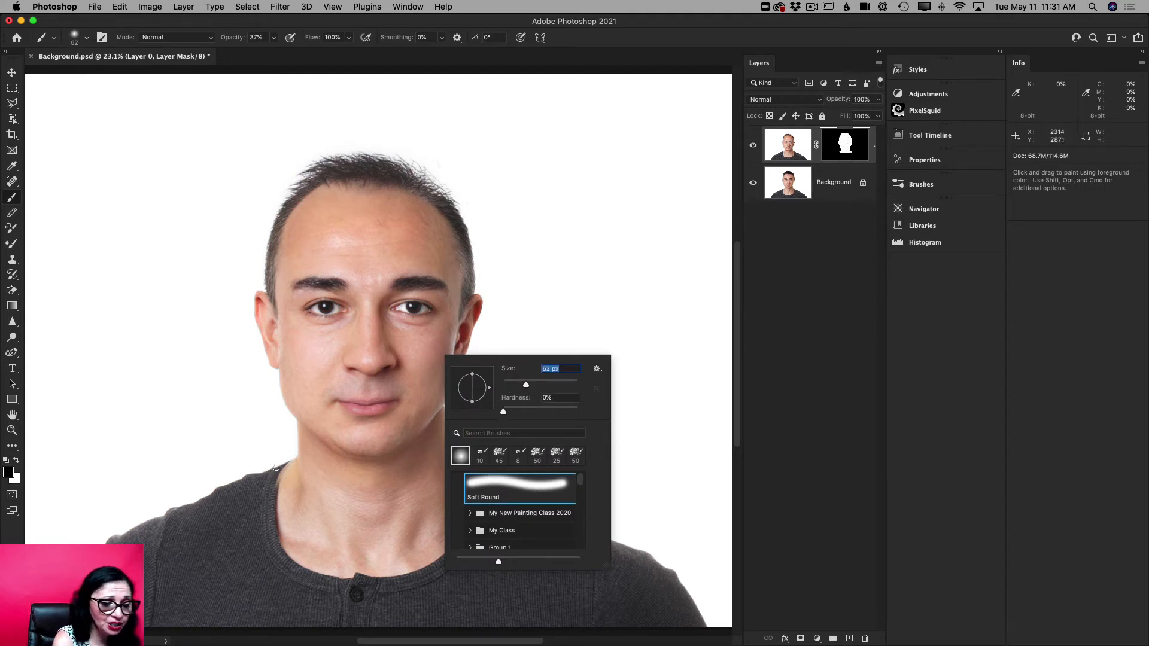
left_click_drag(280, 466, 280, 473)
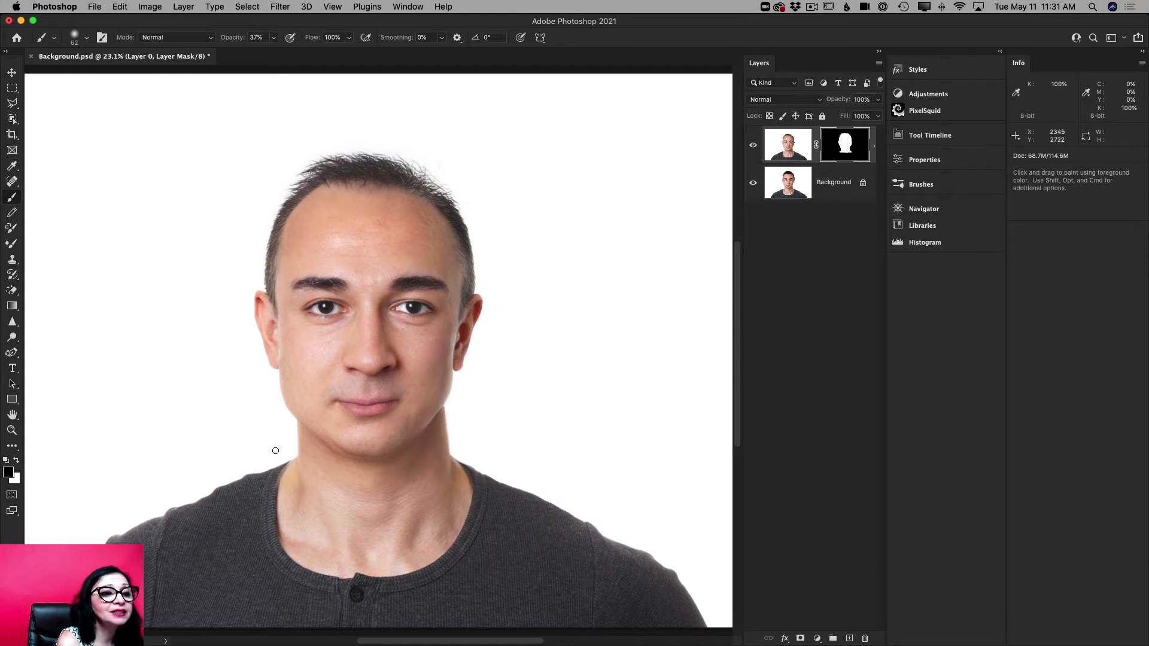
left_click_drag(274, 38, 359, 64)
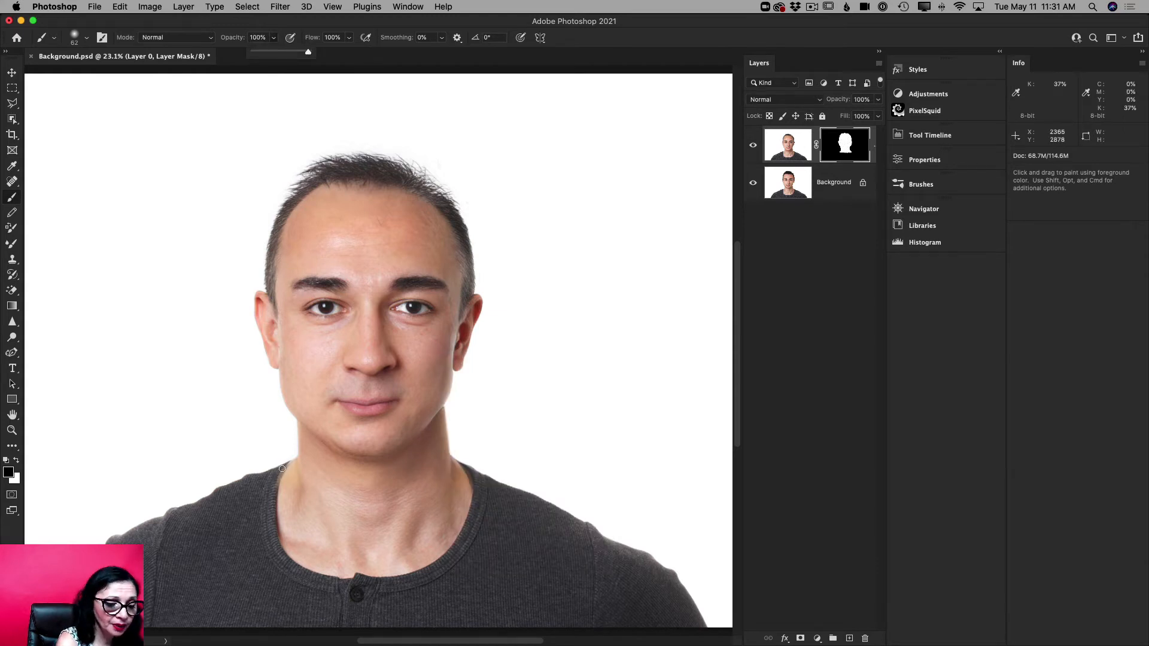
left_click_drag(281, 467, 292, 457)
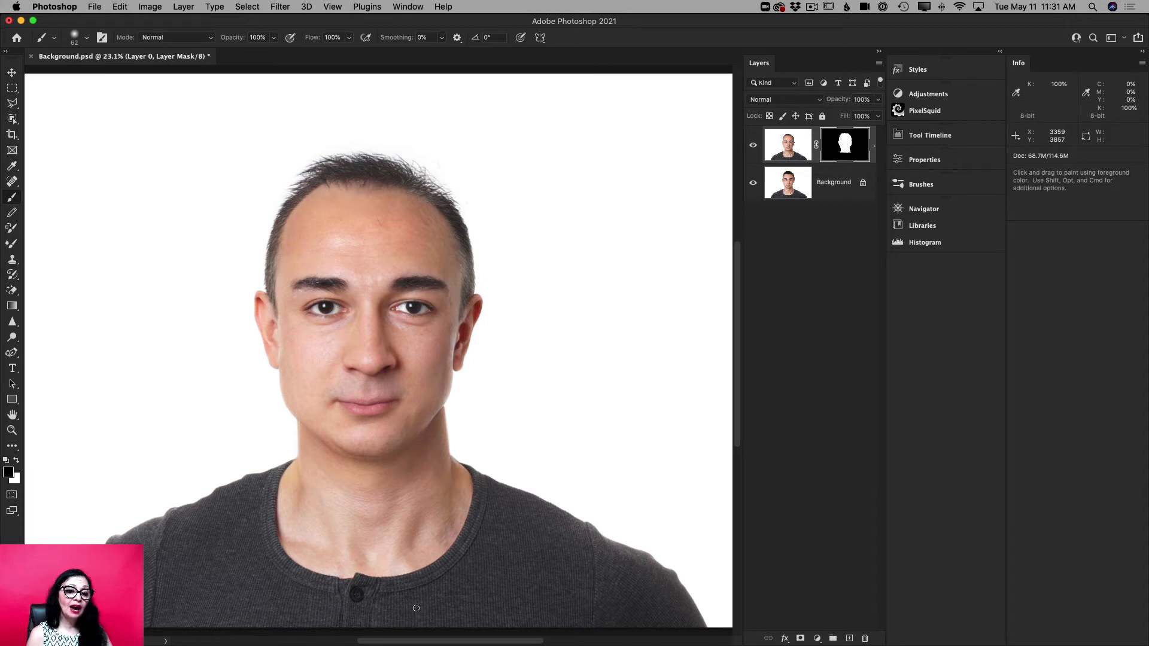
- View the whole portrait and toggle the aged layer's visibility to compare it with the original man
left_click(13, 431)
left_click_drag(384, 401, 346, 403)
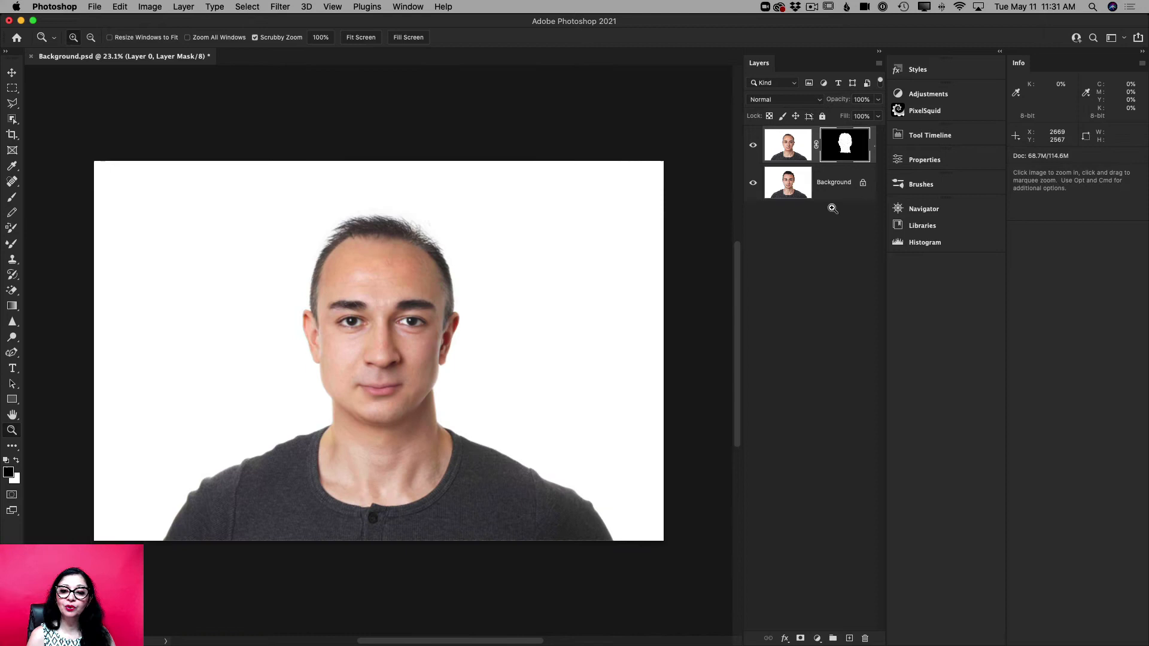
left_click(754, 147)
left_click(754, 148)
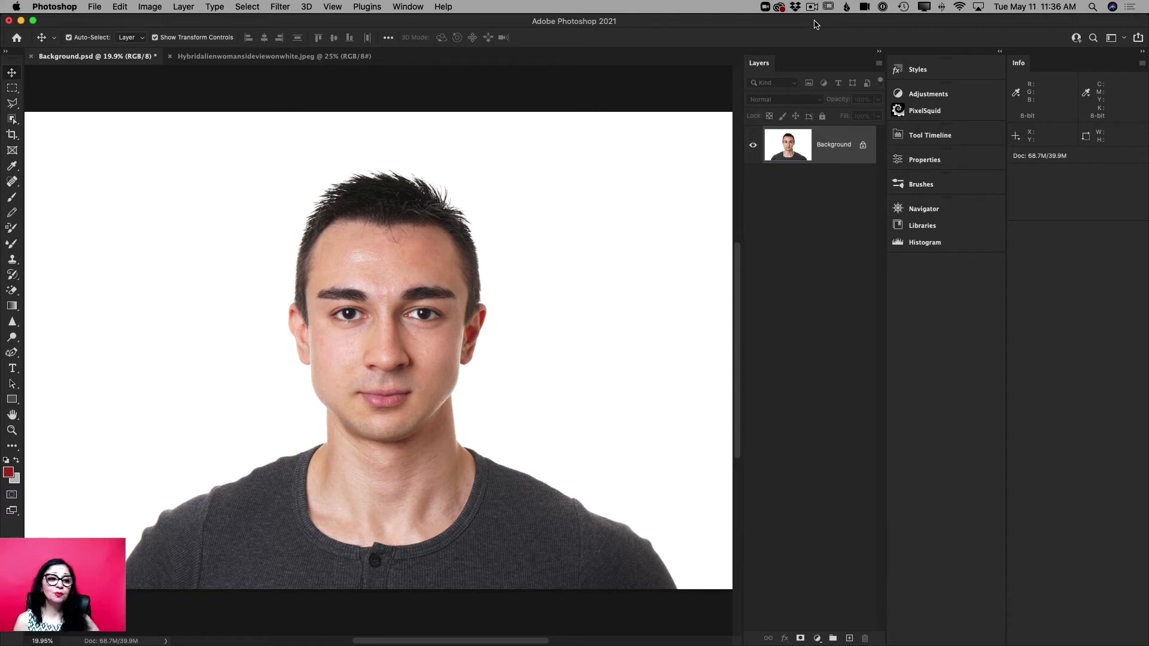
- Look at the open alien portrait, and enable the beta Makeup Transfer neural filter on the man's portrait in Background.psd
left_click(254, 59)
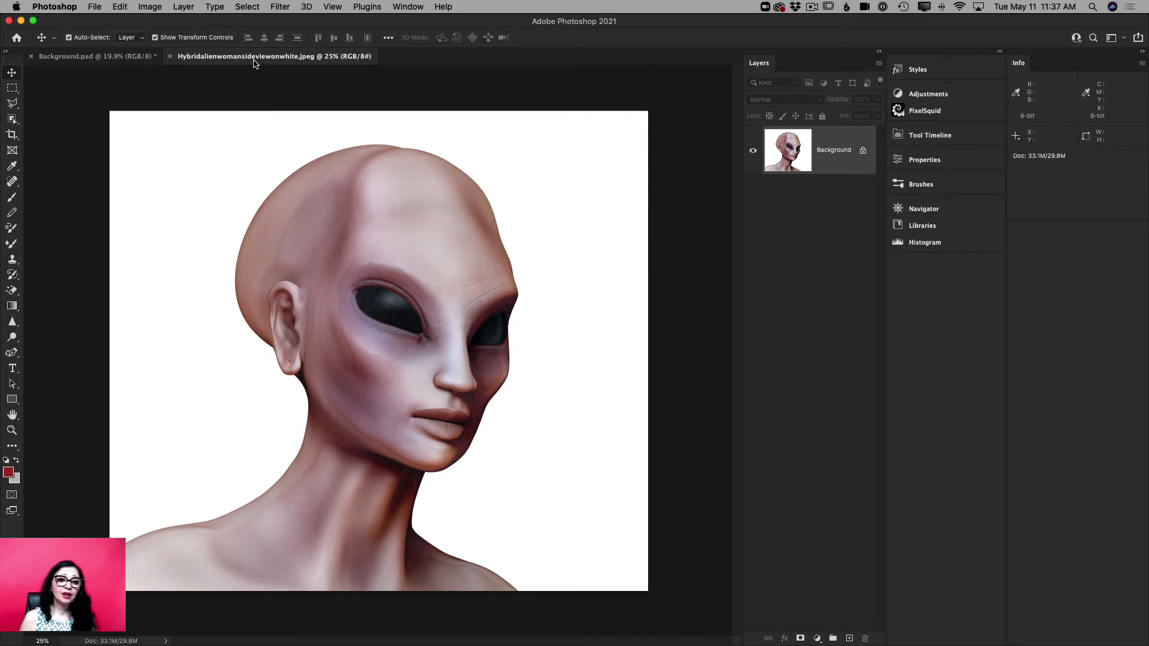
left_click(104, 59)
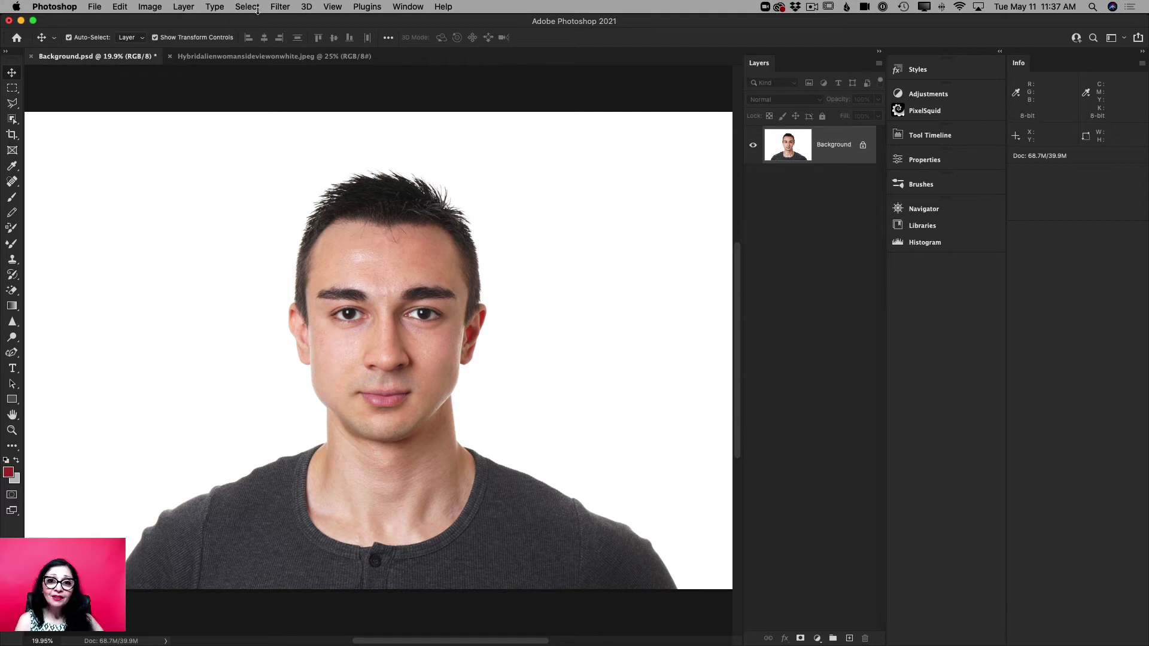
left_click(277, 7)
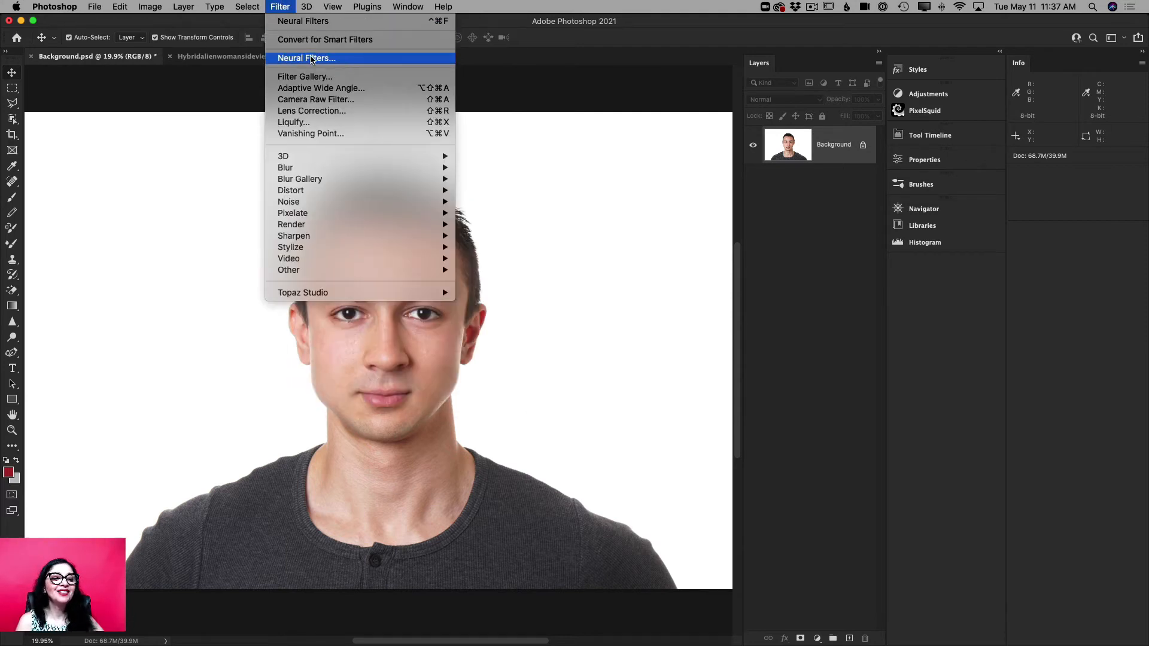
left_click(324, 59)
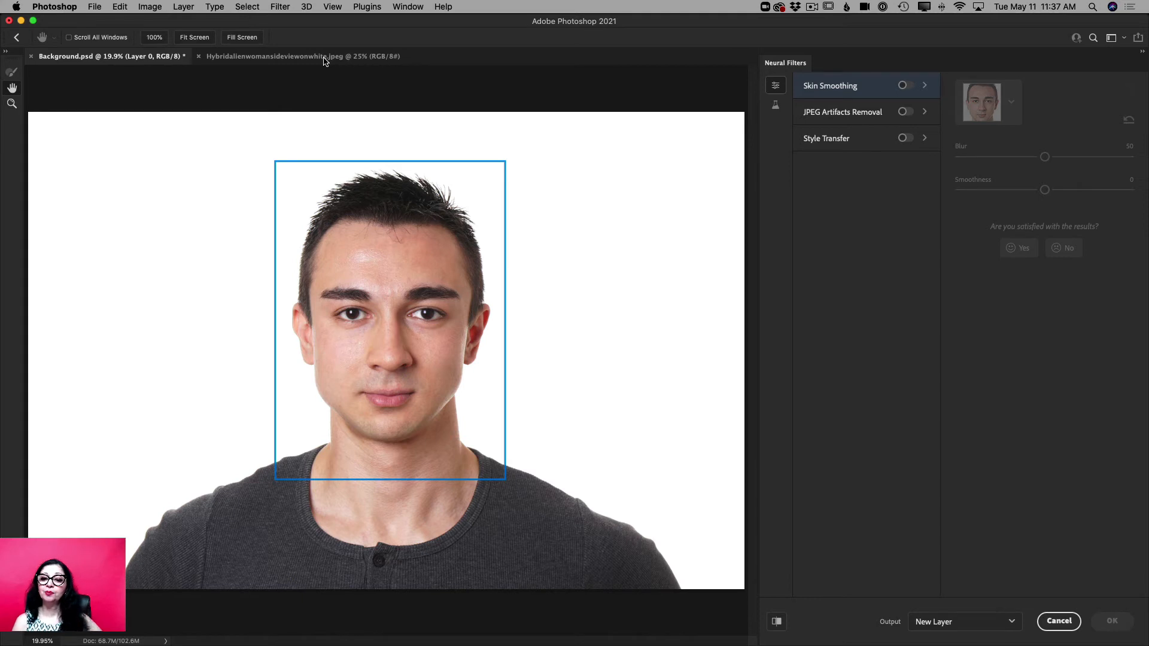
left_click(775, 108)
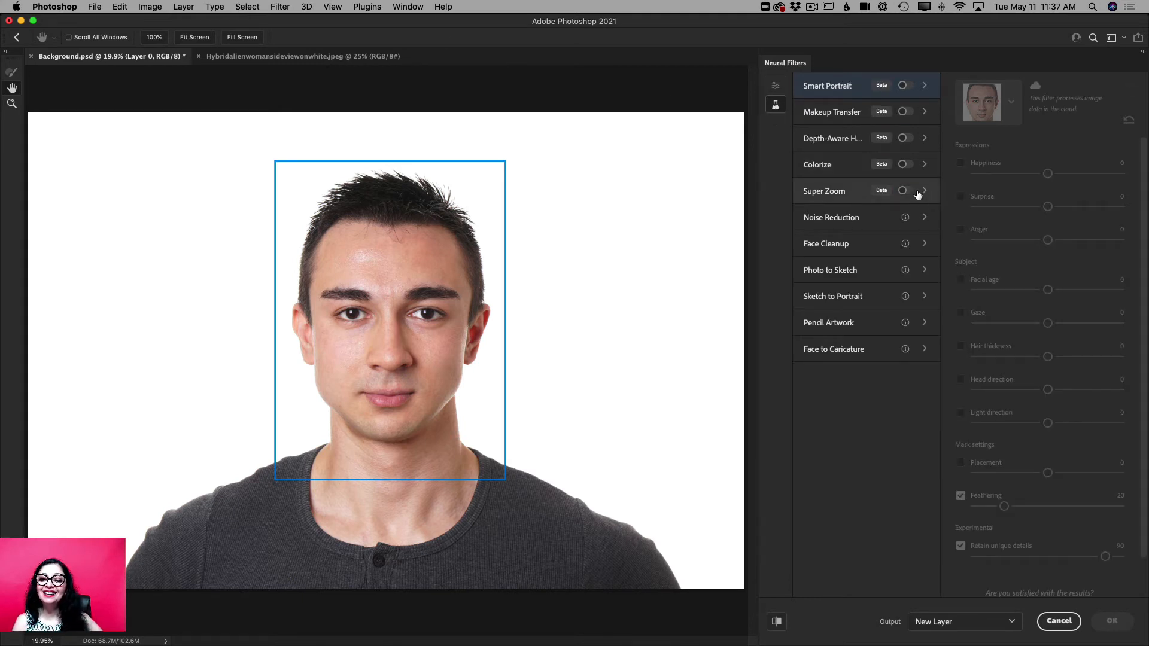
left_click(905, 112)
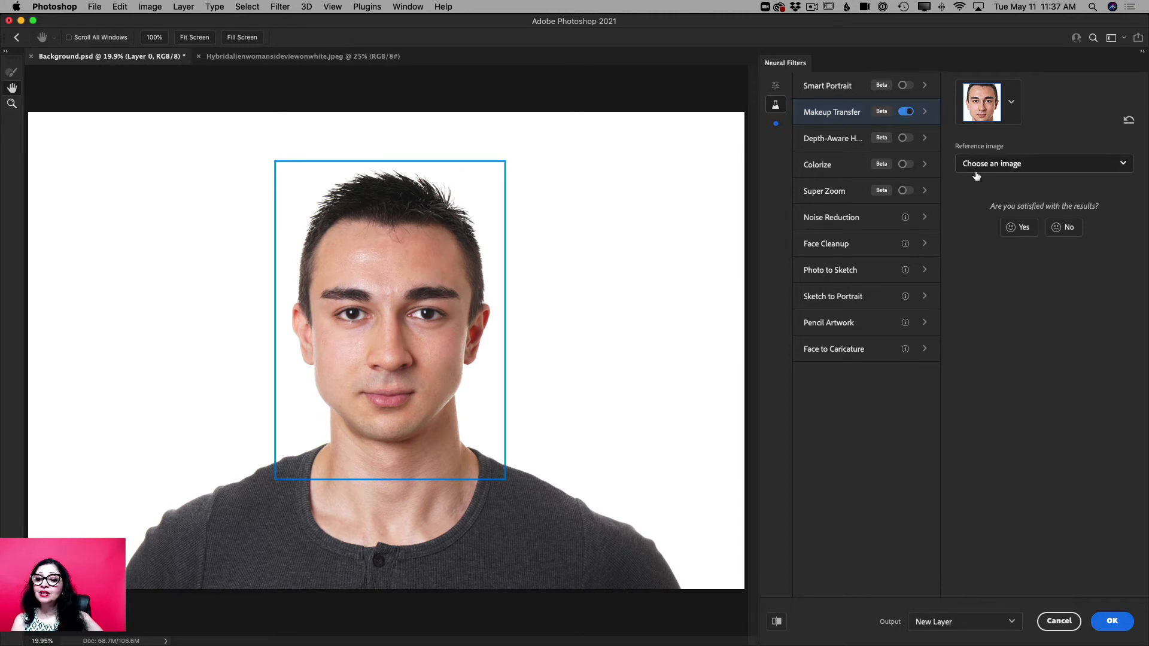
- Use Hybridalienwomansideviewonwhite.jpeg as the makeup reference image and turn off the preview to compare with the man's original face
left_click(1049, 166)
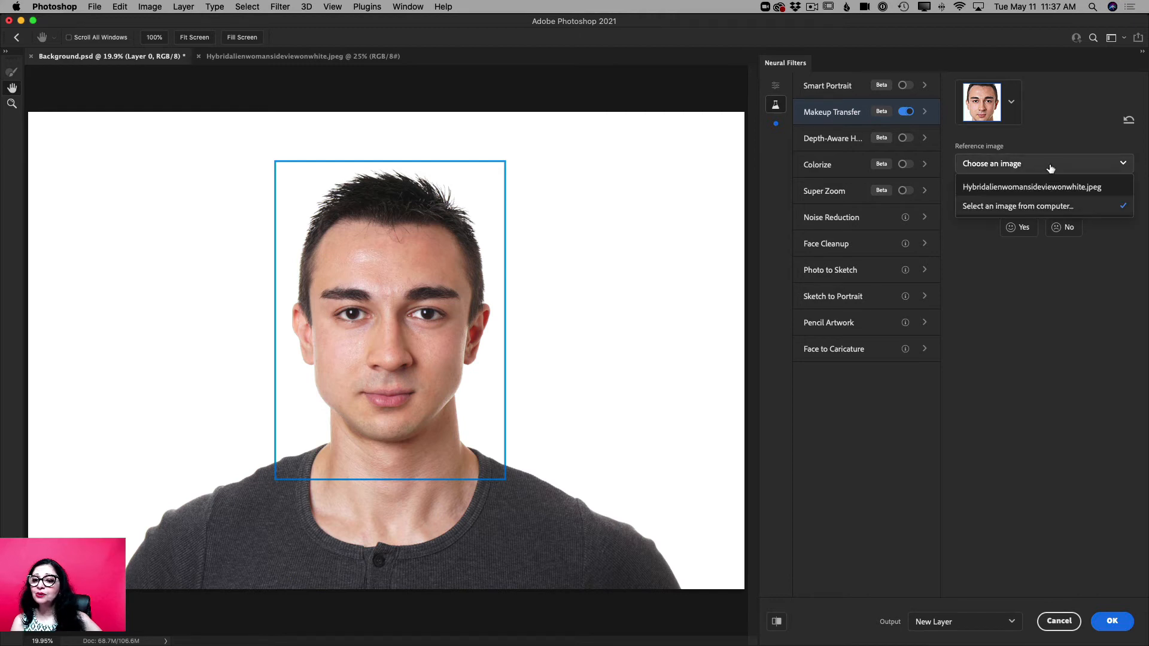
left_click(1029, 189)
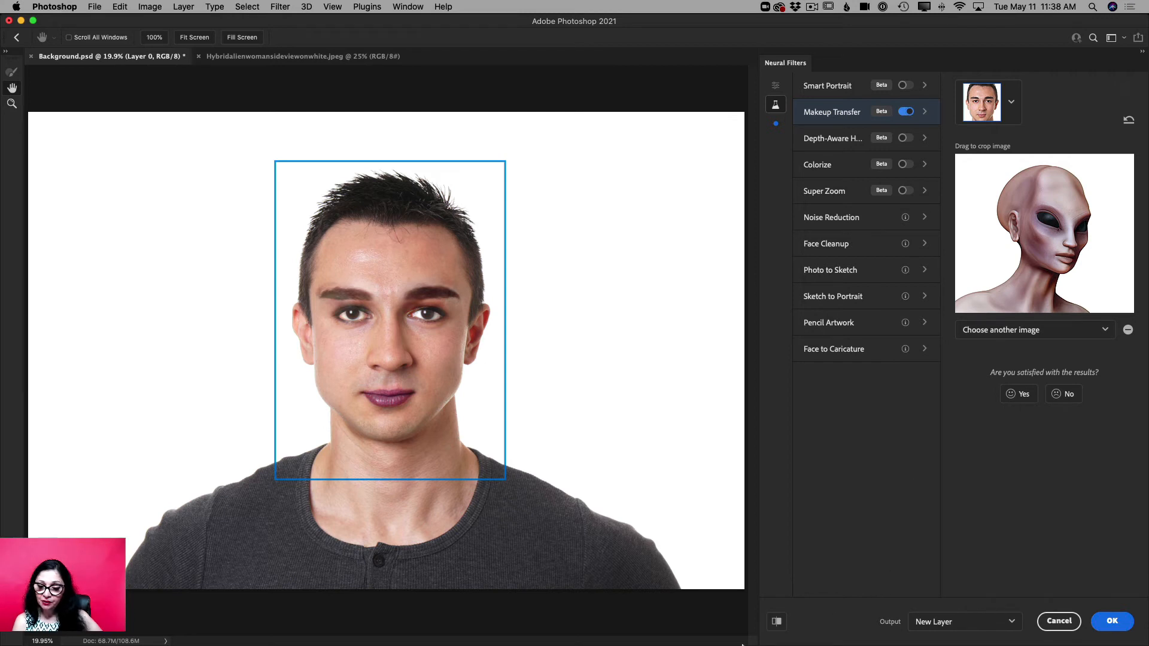
left_click(773, 623)
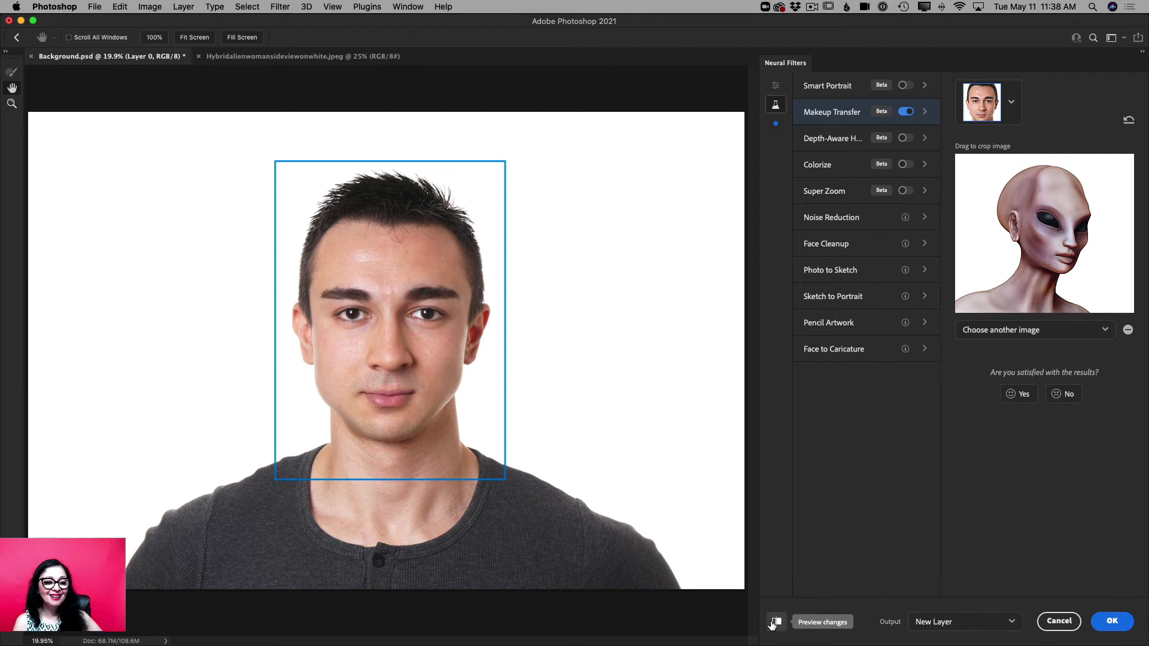
- Turn the makeup preview back on and output the Makeup Transfer result as Duplicate Layer Masked
left_click(773, 623)
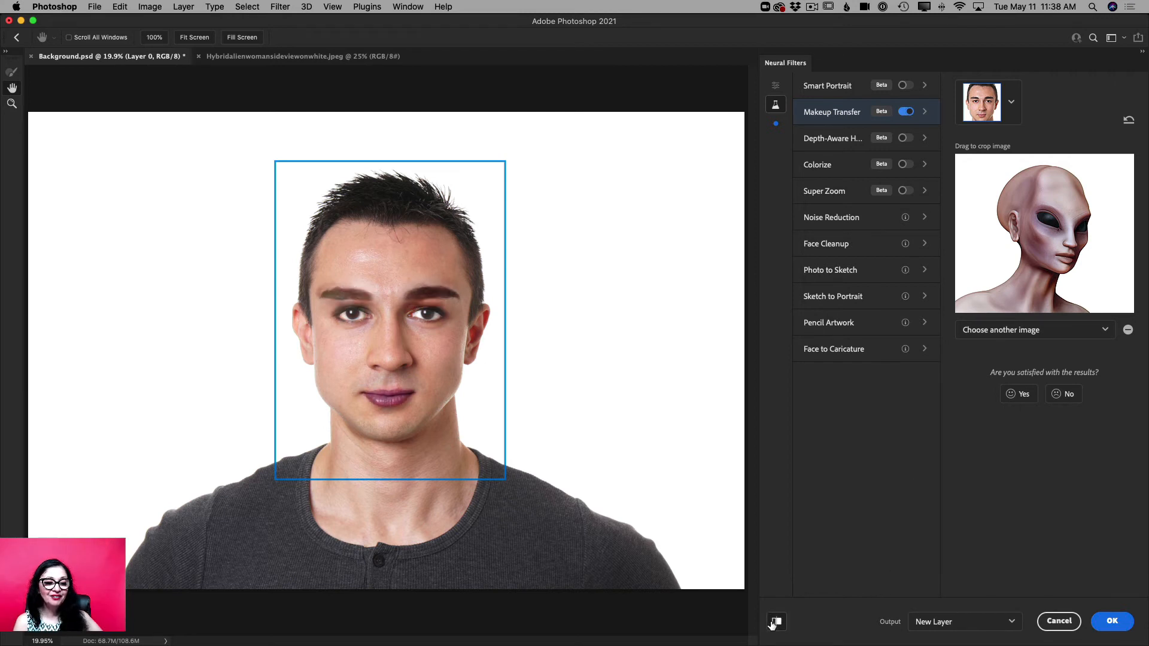
left_click(989, 622)
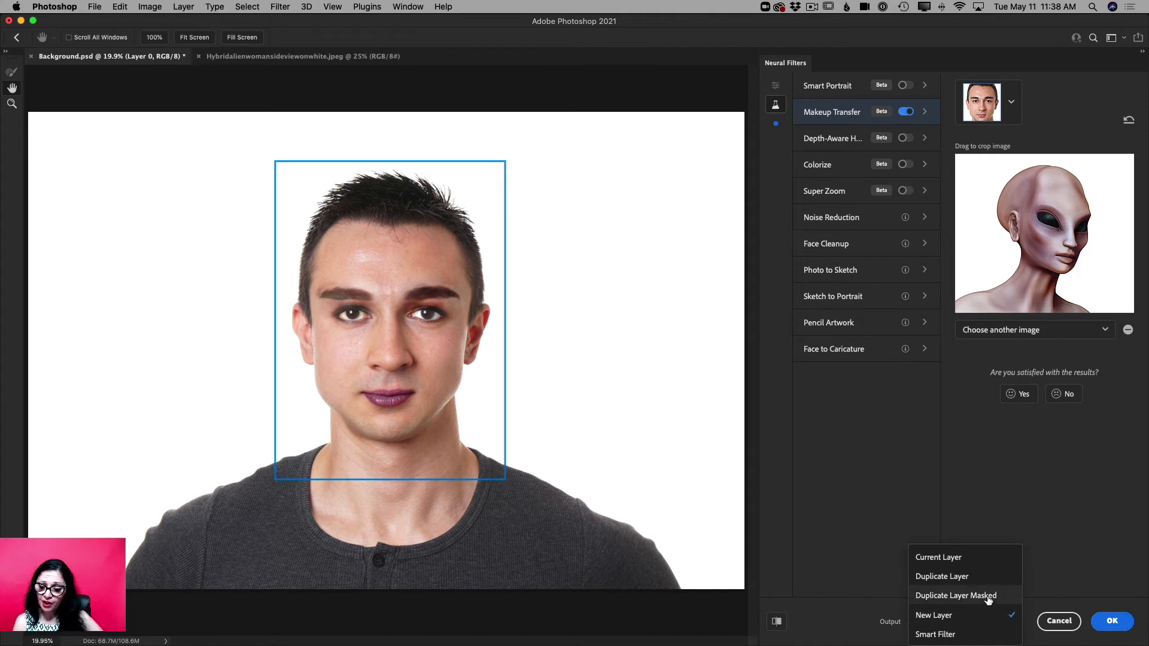
left_click(988, 598)
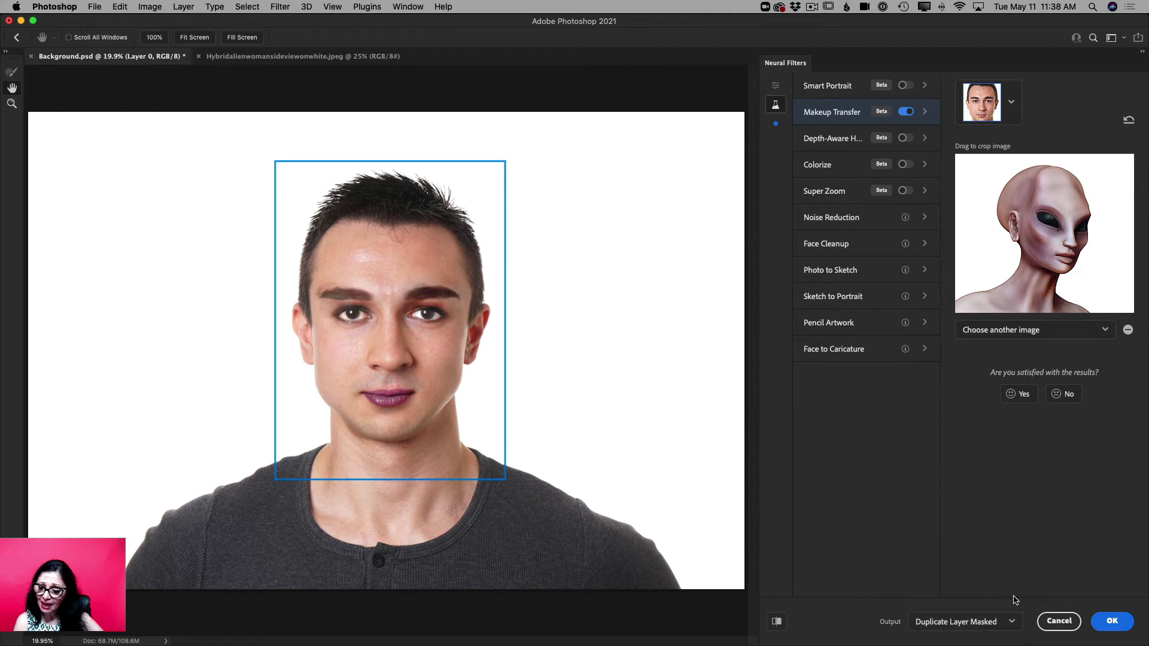
left_click(1113, 623)
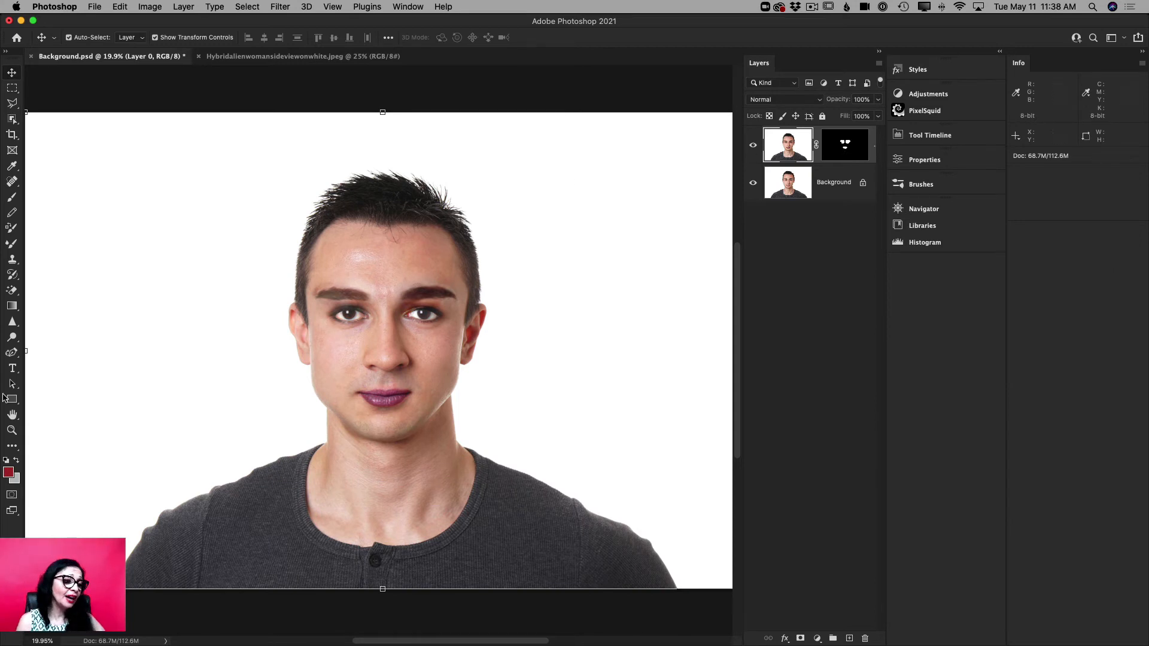
left_click(12, 430)
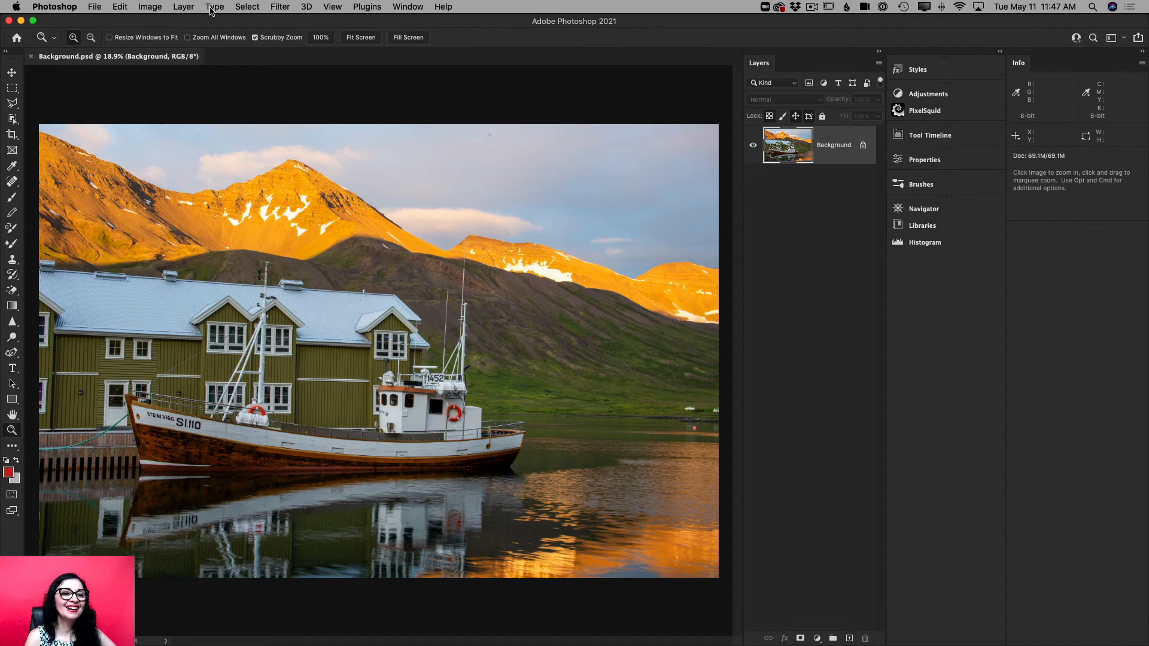
- Enable the Style Transfer neural filter on the harbor boat photo and expand the full set of preset styles
left_click(279, 6)
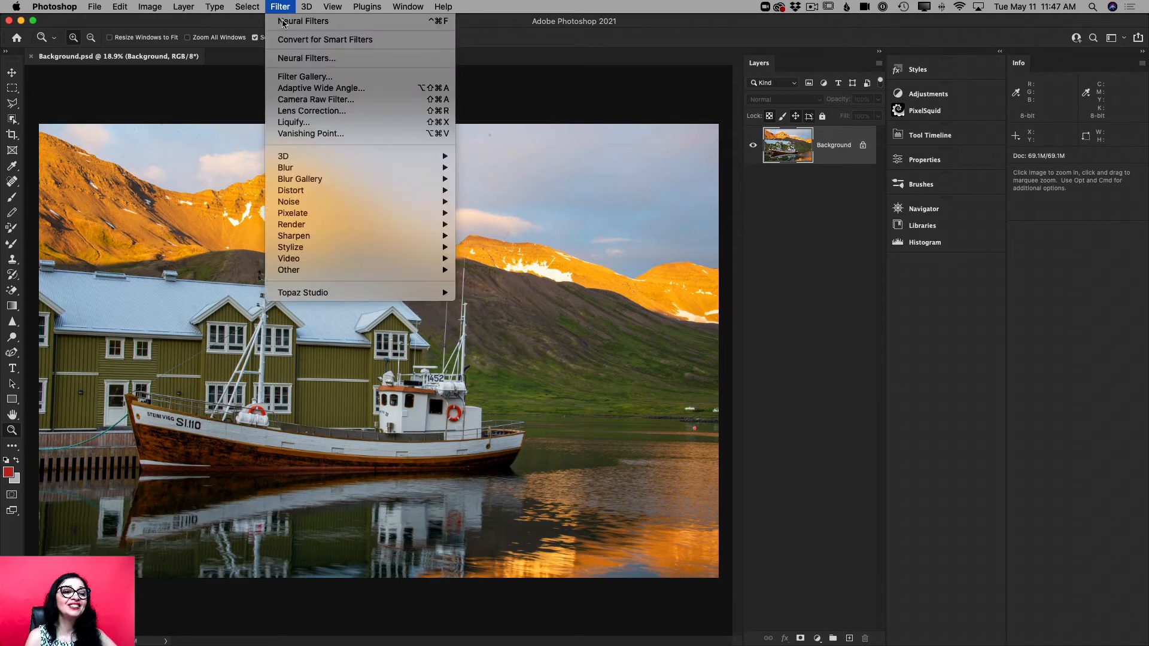
left_click(306, 60)
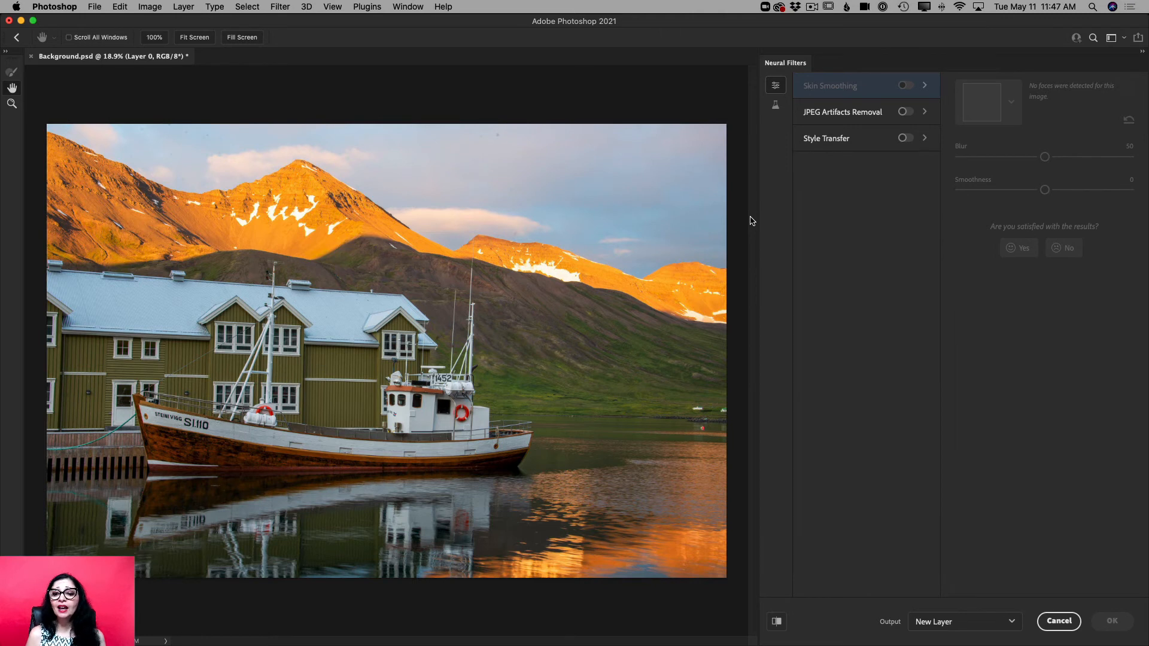
left_click(905, 139)
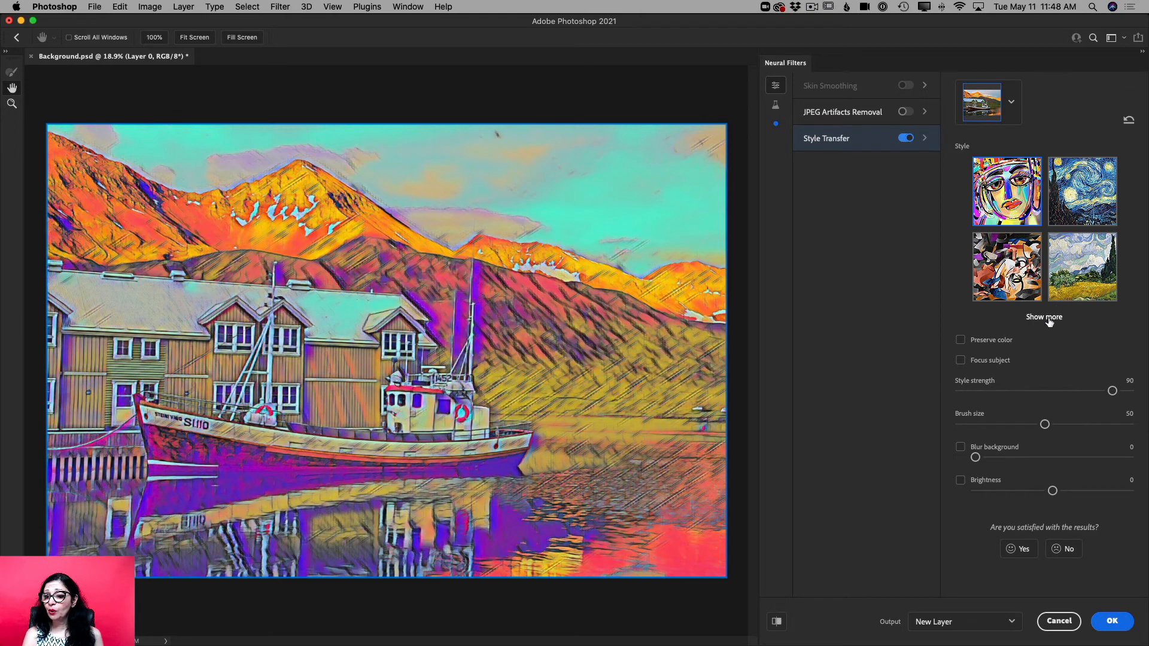
left_click(1049, 321)
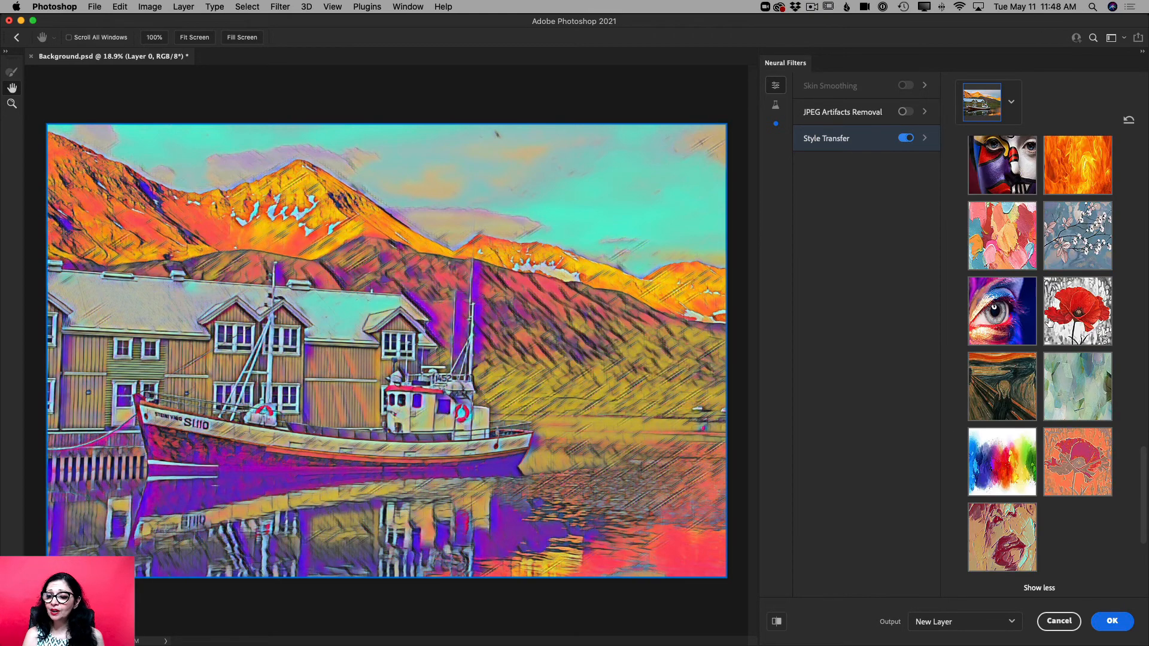
- Browse the preset styles and try the painted village landscape style on the harbor photo
scroll(1049, 322, "down", 4)
scroll(1049, 322, "up", 9)
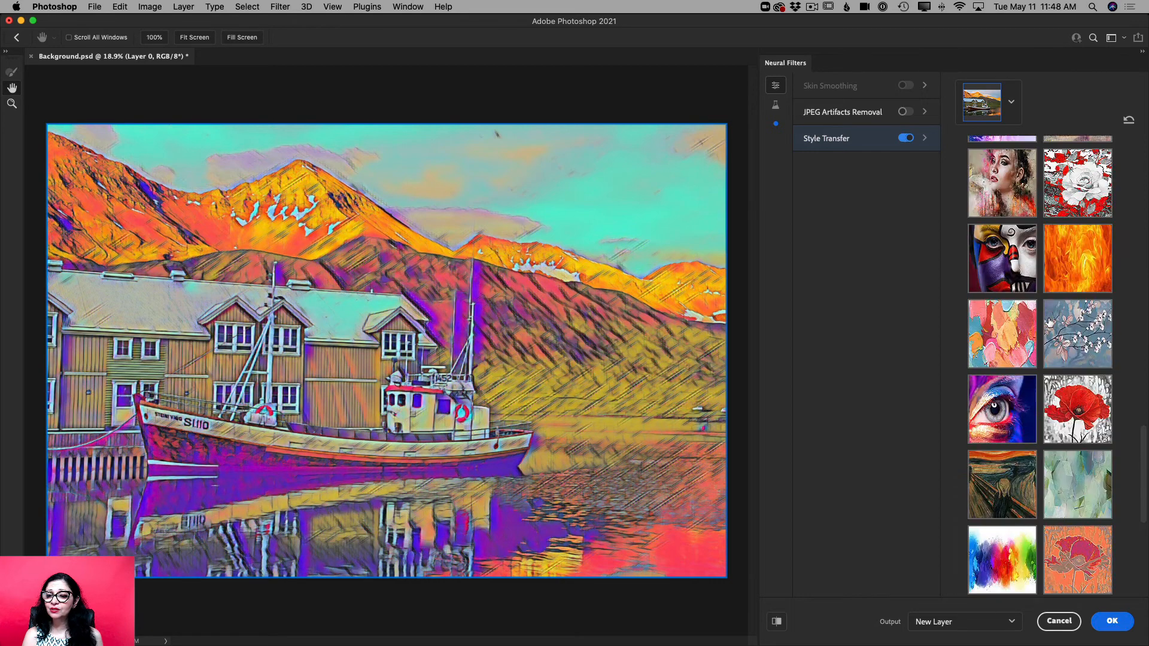
scroll(1049, 322, "up", 5)
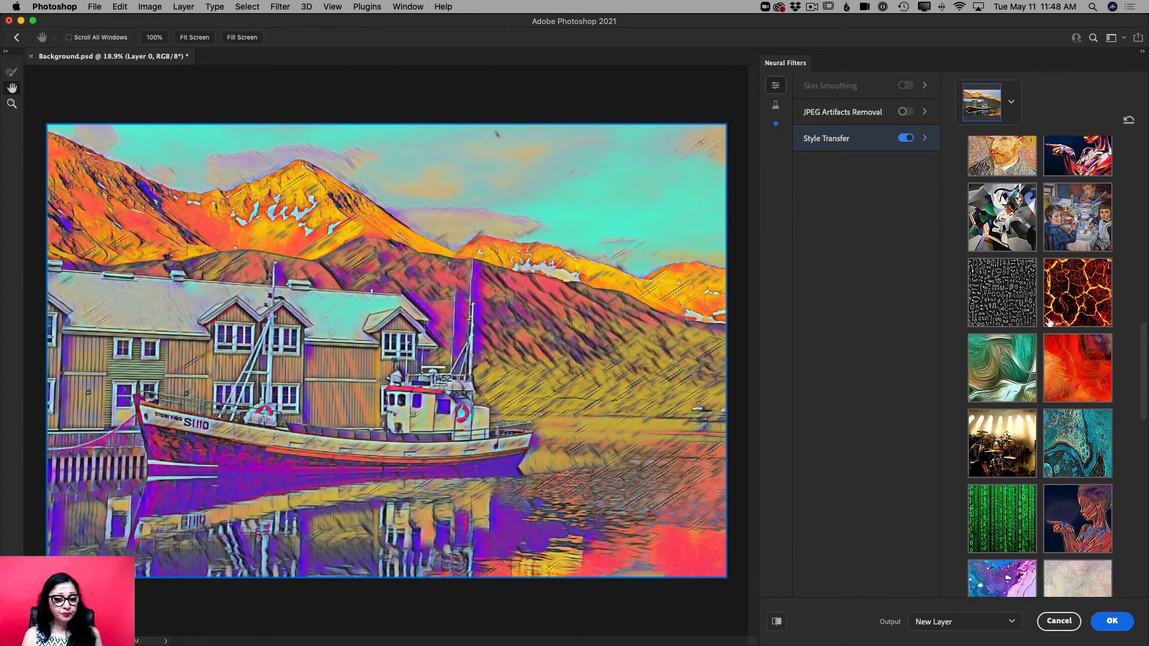
scroll(1049, 322, "up", 8)
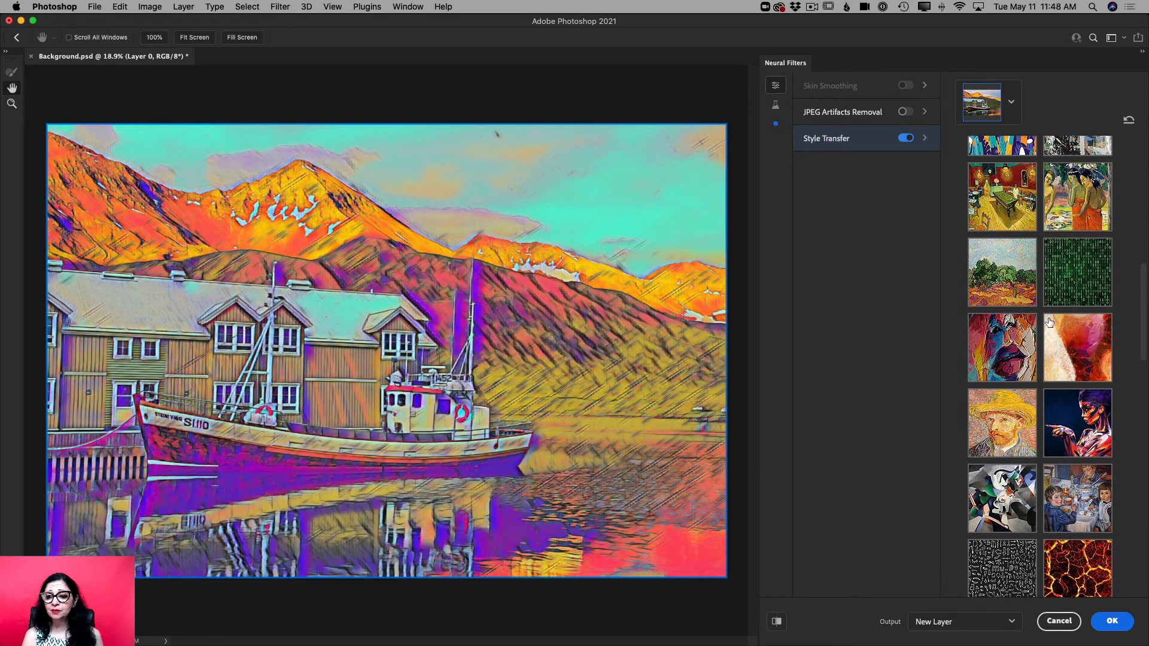
scroll(1049, 322, "up", 7)
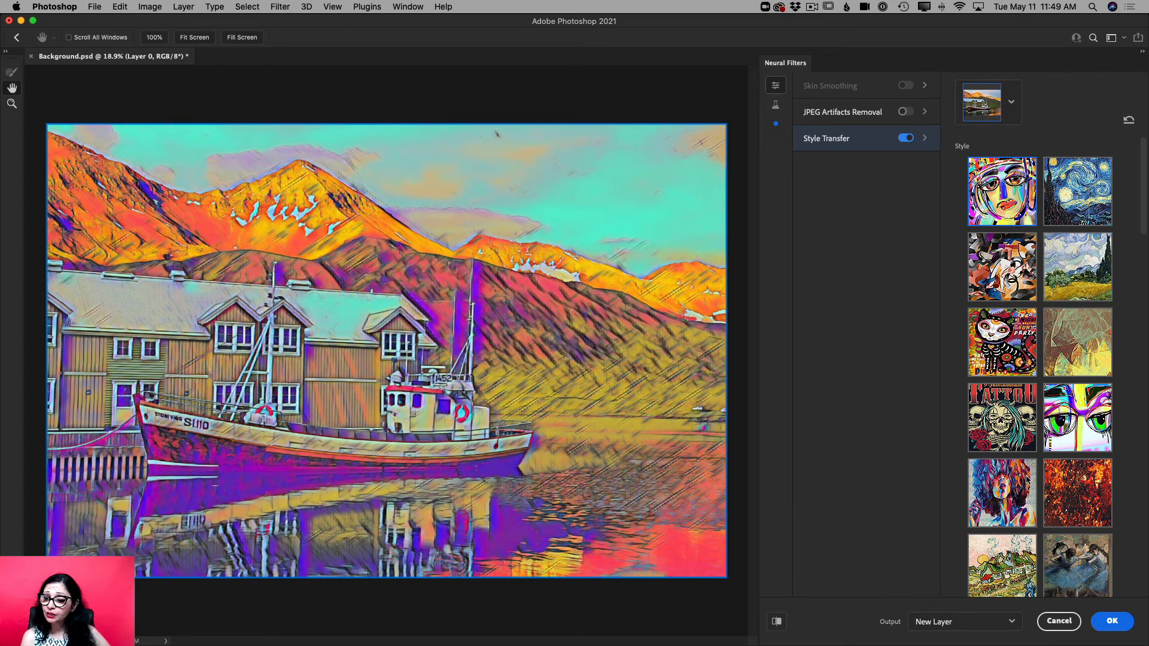
scroll(1027, 478, "down", 5)
left_click(1010, 308)
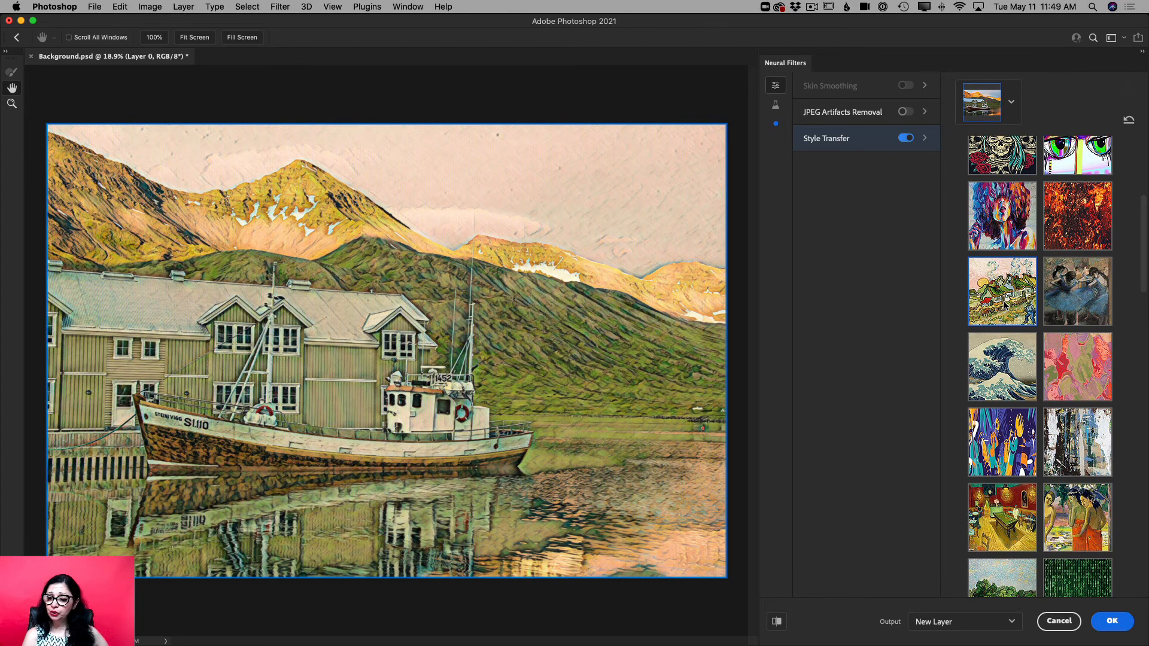
- Look through the remaining preset styles and apply the blue and yellow Starry Night painting style to the harbor photo
scroll(1004, 305, "down", 15)
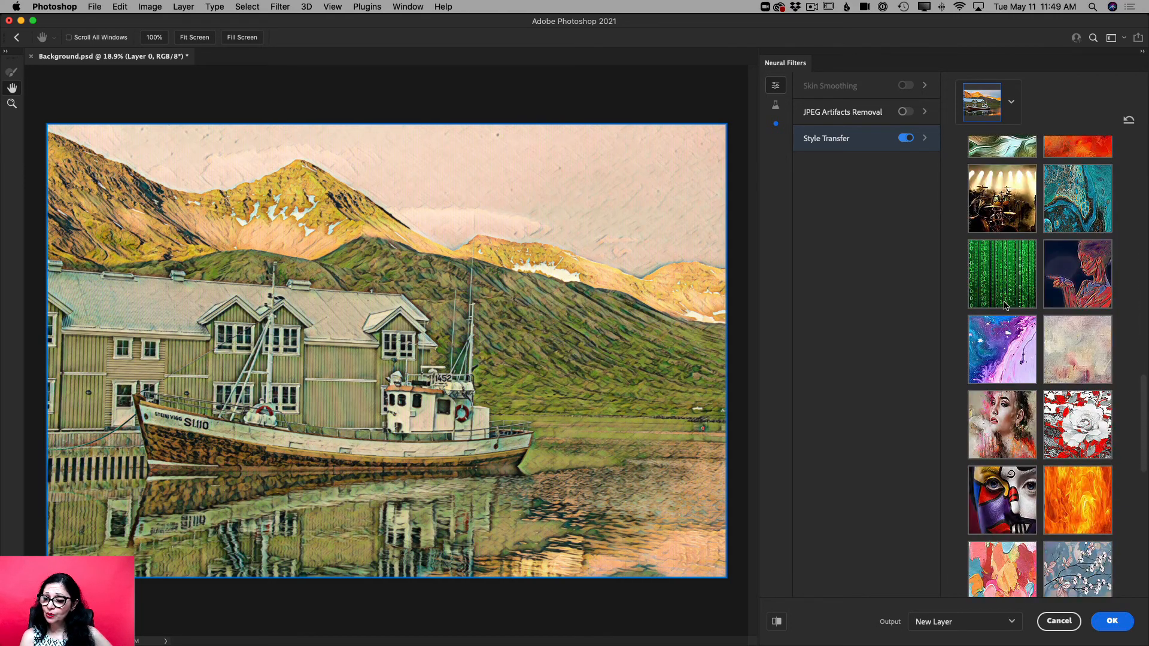
scroll(1004, 305, "down", 10)
scroll(1004, 305, "up", 15)
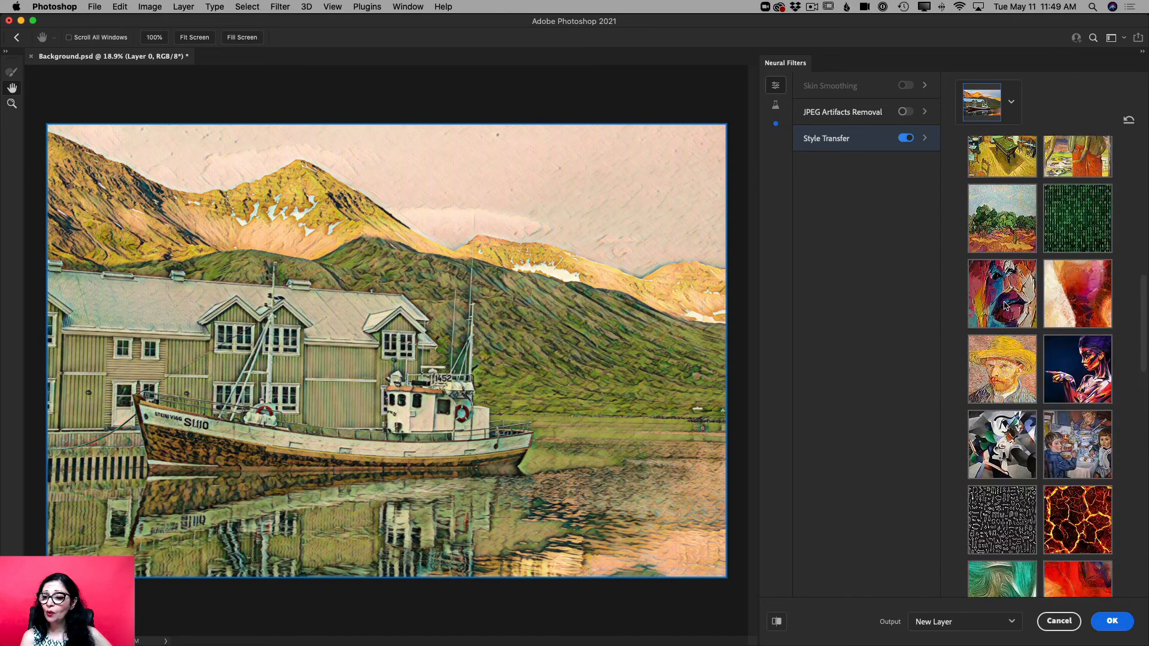
scroll(1005, 305, "up", 10)
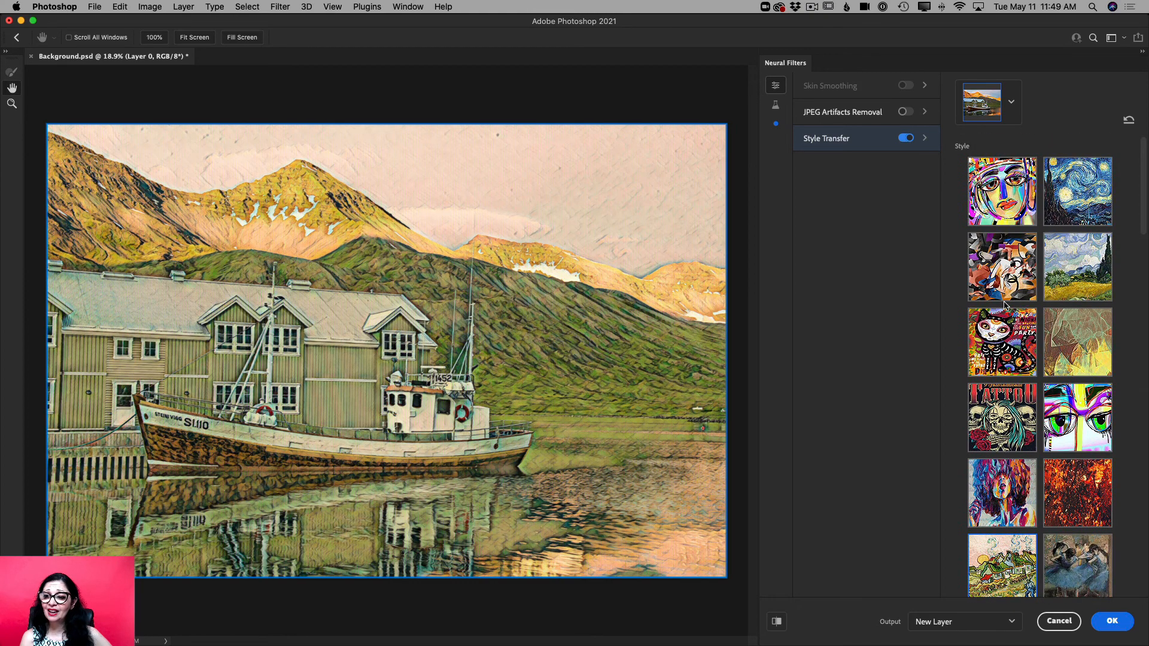
scroll(1075, 182, "down", 1)
left_click(1075, 182)
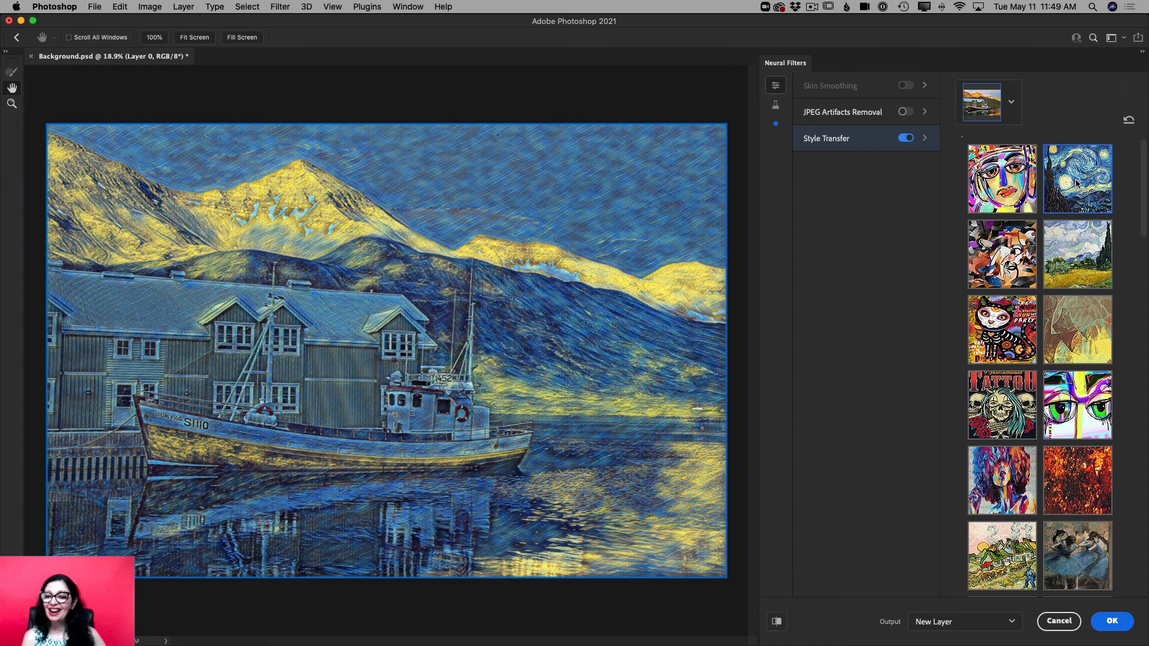
- Try Preserve color with the Starry Night style and turn it off again
scroll(1044, 382, "down", 10)
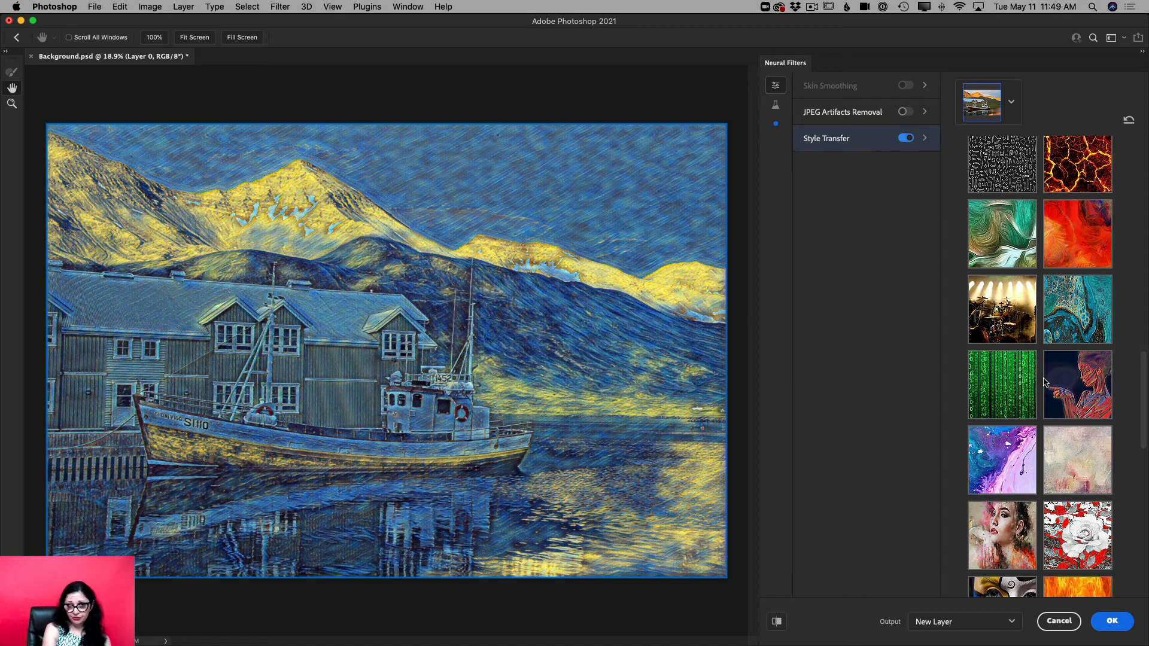
scroll(1044, 381, "down", 10)
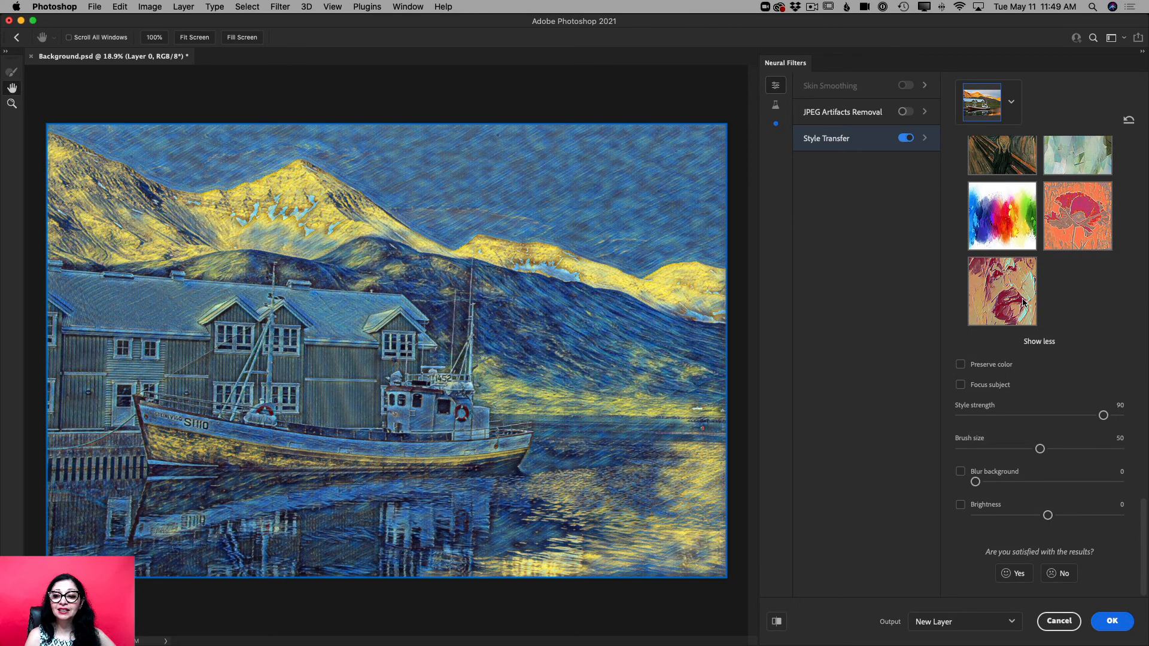
left_click(961, 366)
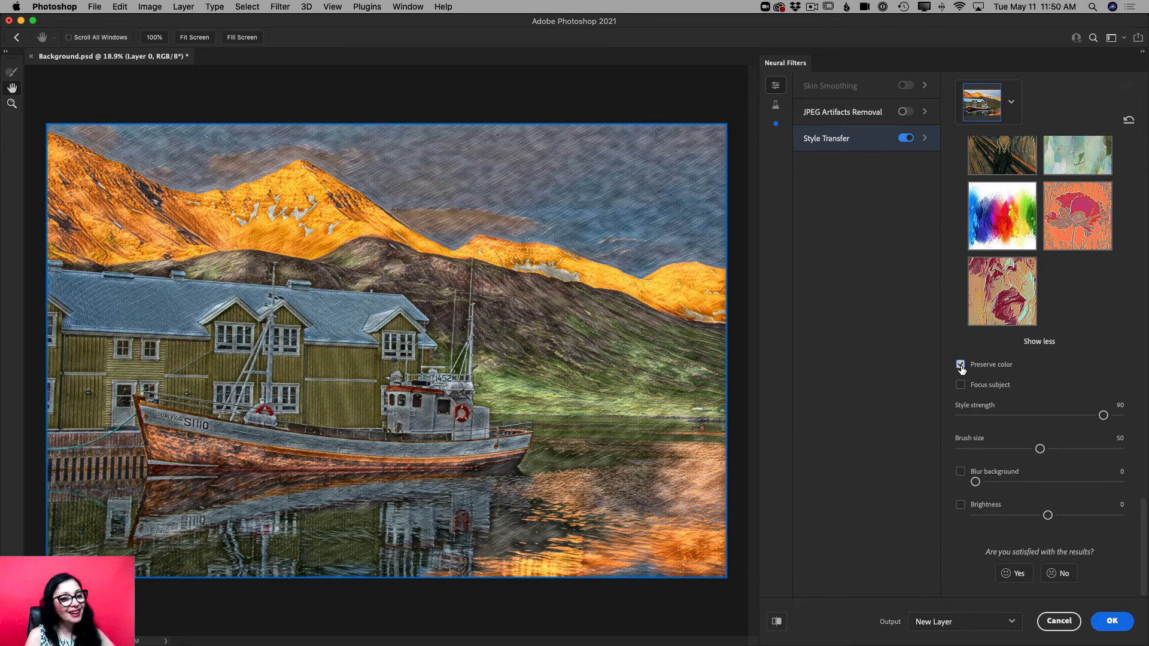
left_click(960, 365)
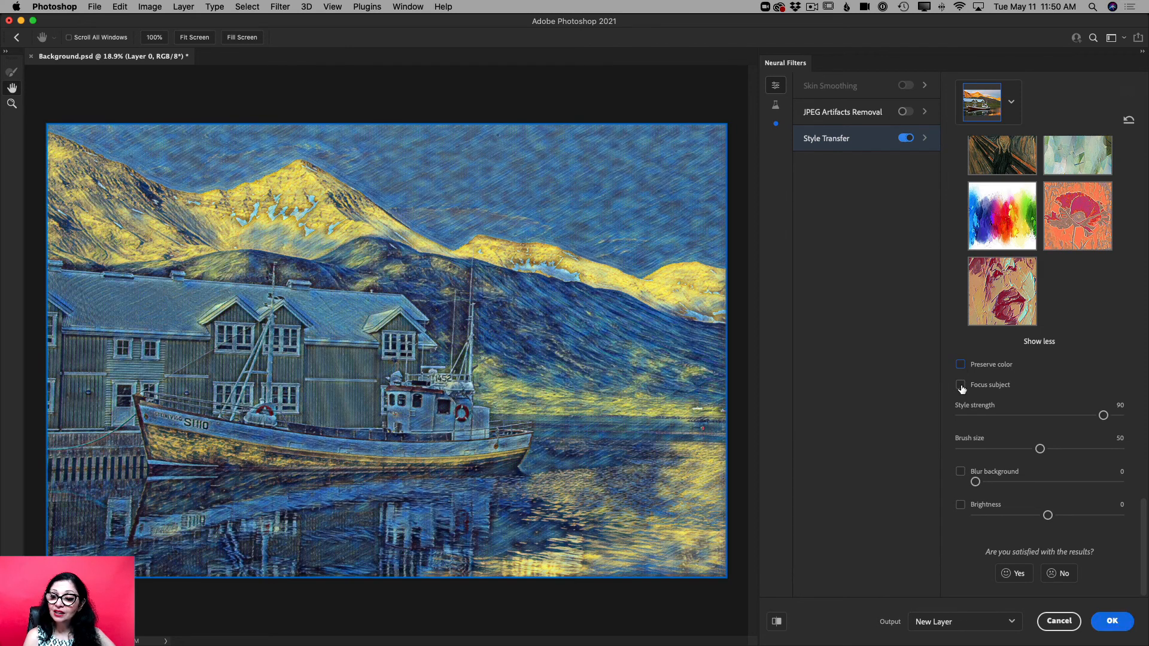
- Turn on Focus subject and set Style strength to 100, Brush size to 55 and Brightness to 14
left_click(961, 386)
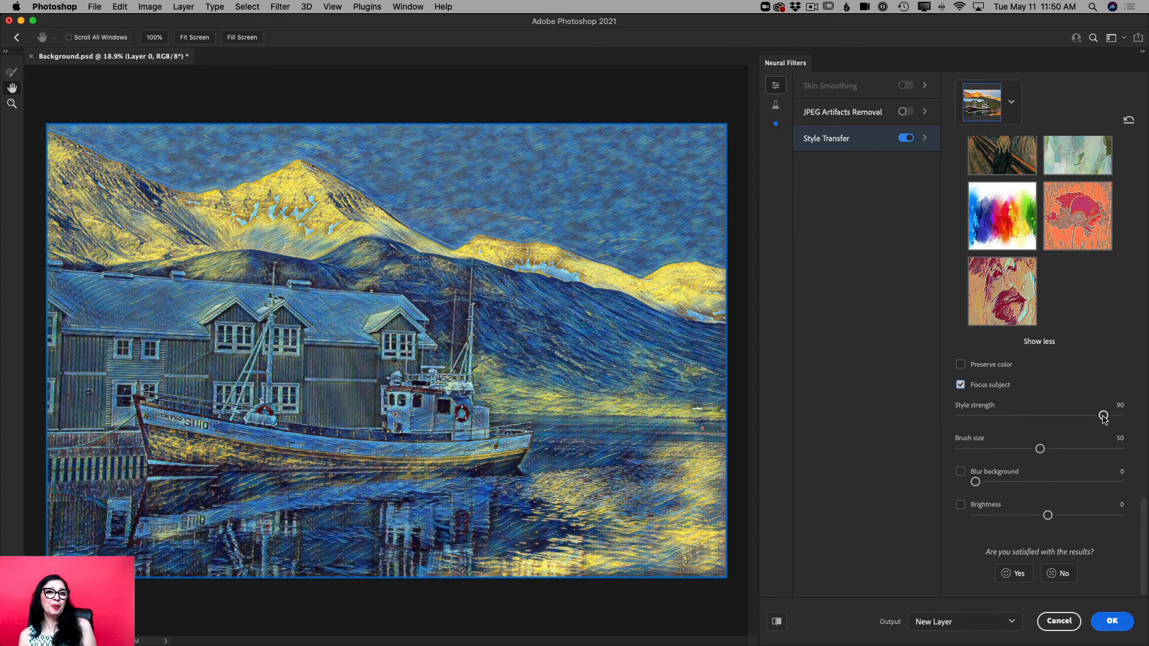
mouse_move(1104, 417)
left_mouse_down()
mouse_move(946, 417)
mouse_move(1119, 416)
left_mouse_up()
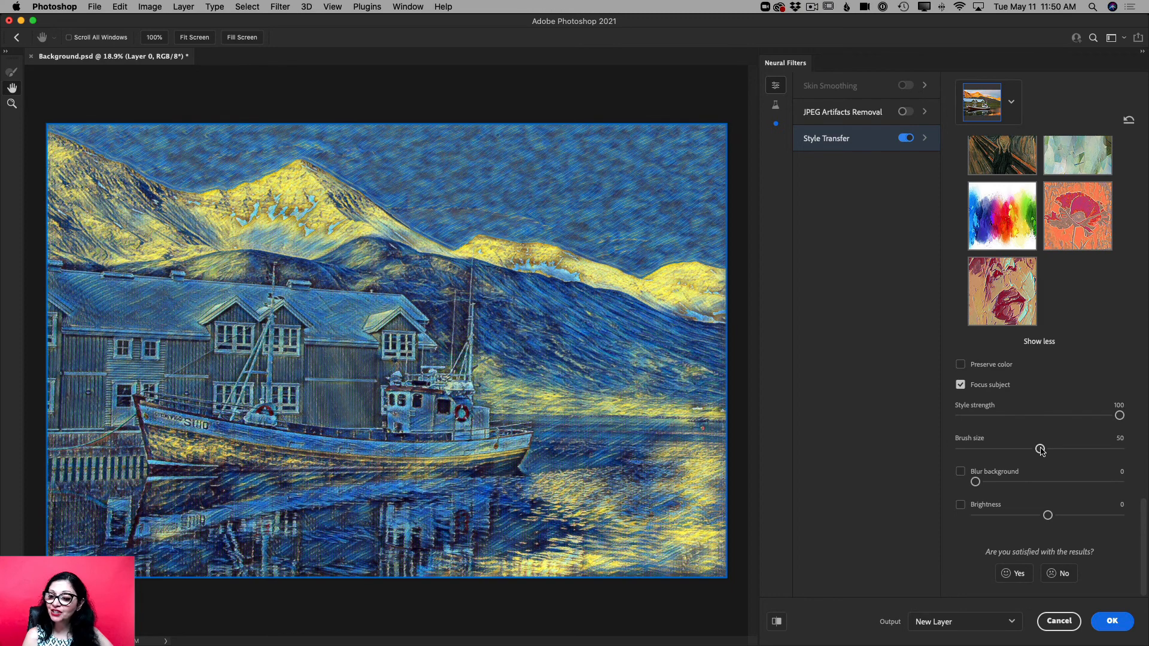
mouse_move(1040, 450)
left_mouse_down()
mouse_move(960, 450)
mouse_move(1133, 453)
mouse_move(1019, 453)
mouse_move(1049, 453)
left_mouse_up()
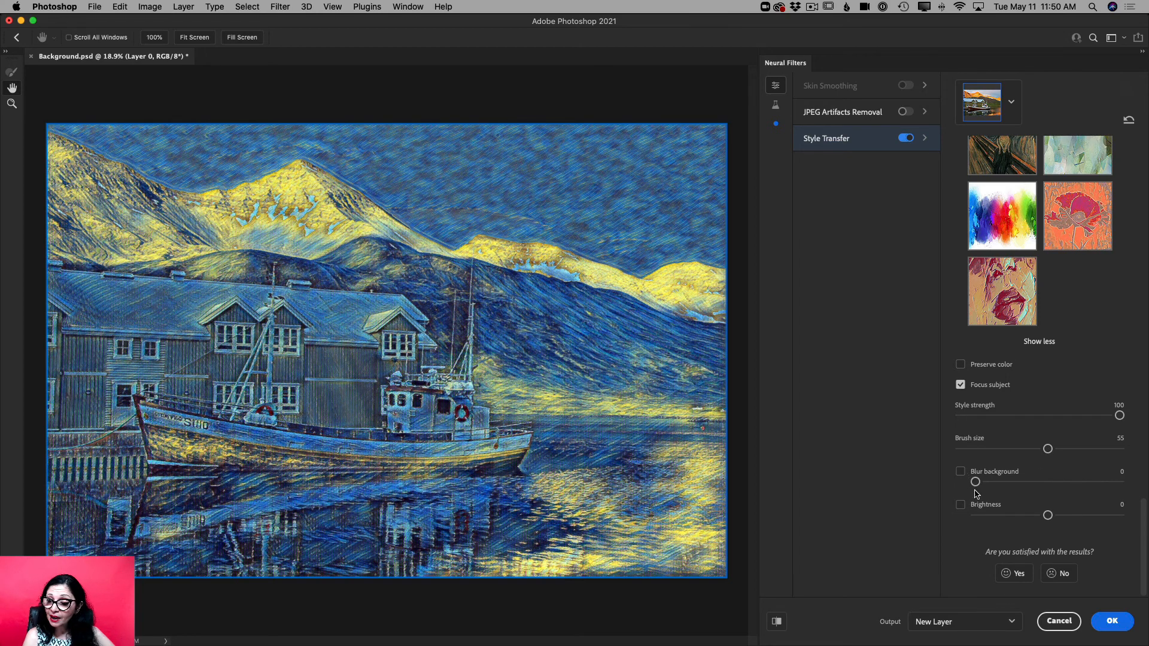
left_click_drag(1048, 516, 1070, 520)
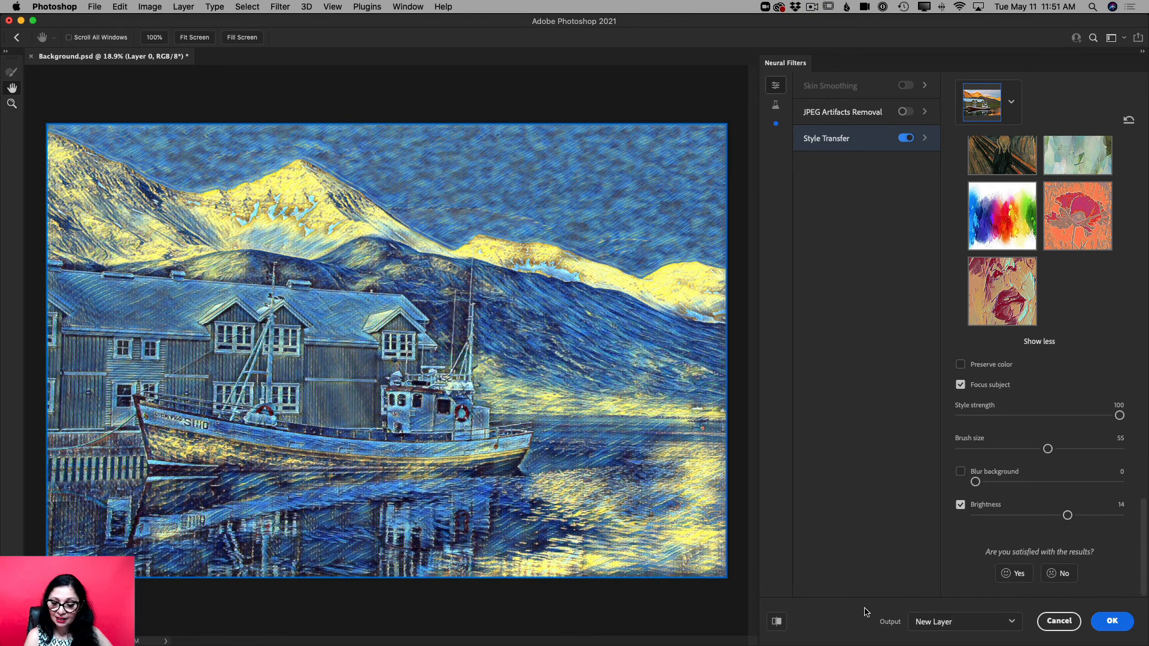
- Compare the styled preview with the original photo and output the Style Transfer result to a New Layer
left_click(778, 622)
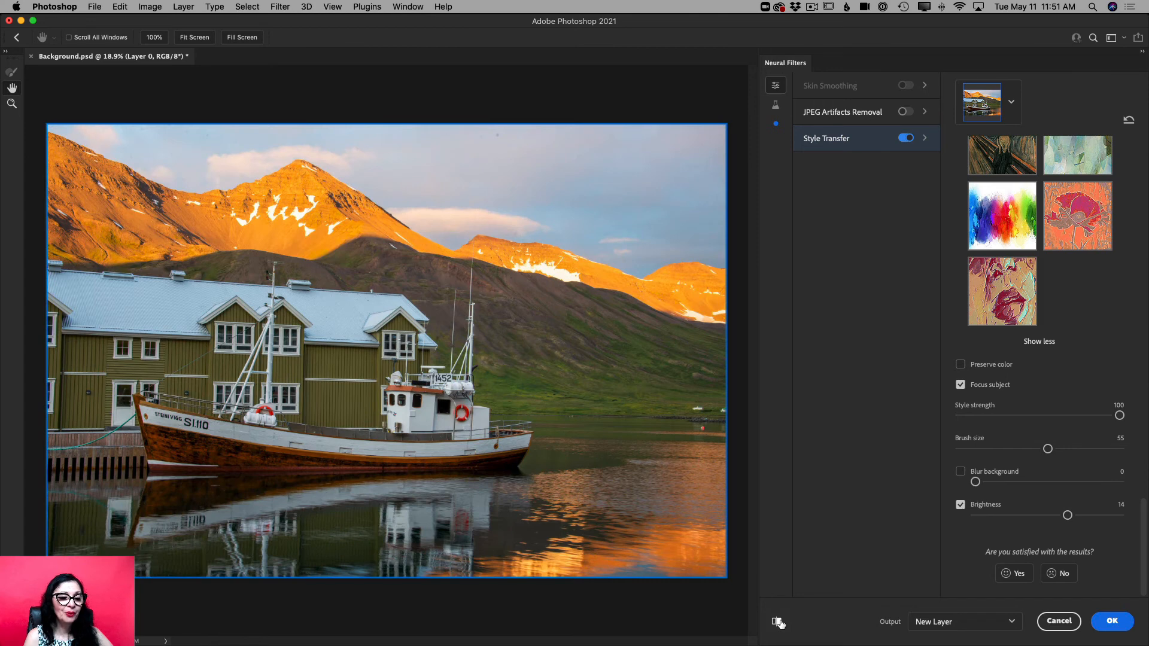
left_click(778, 622)
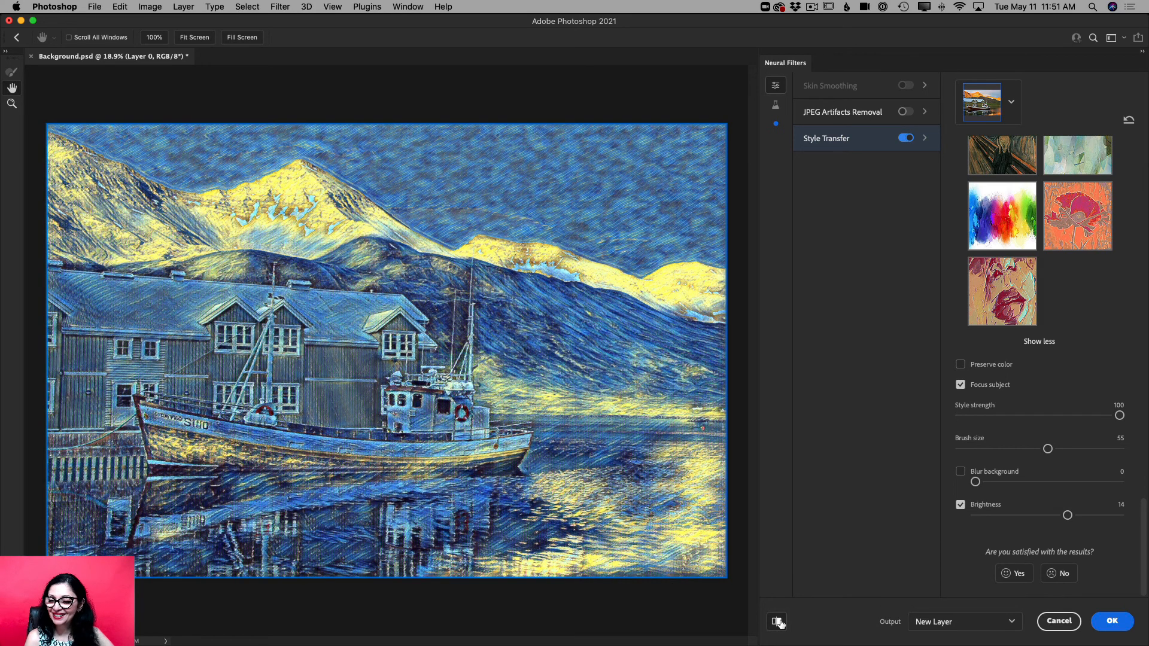
left_click(999, 622)
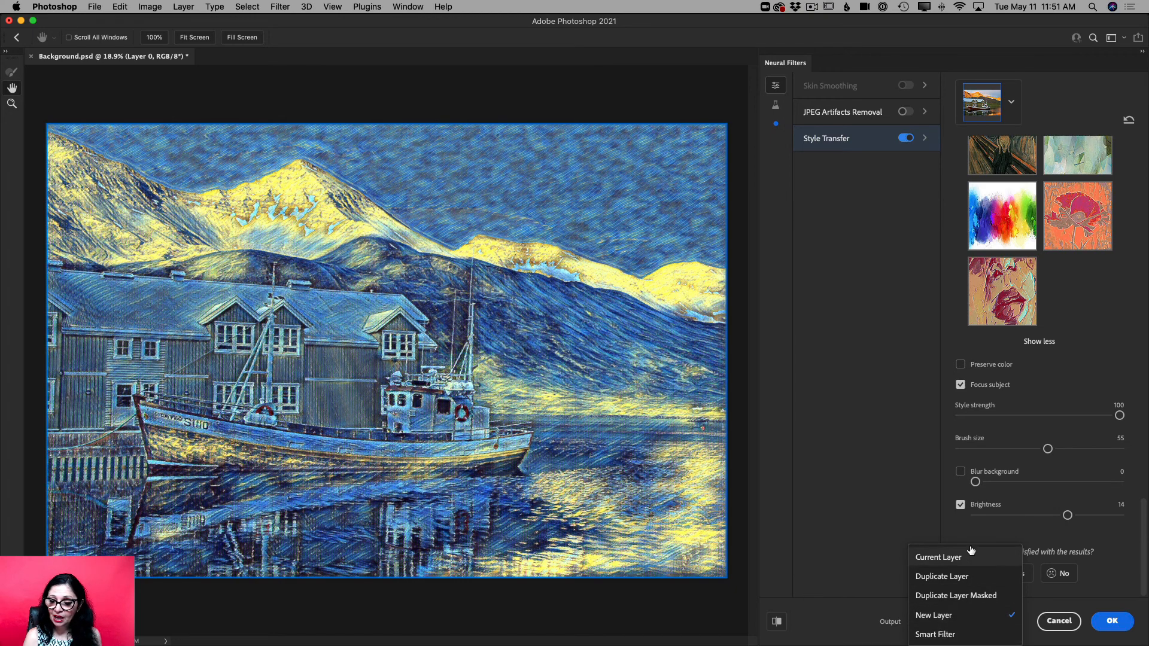
left_click(962, 616)
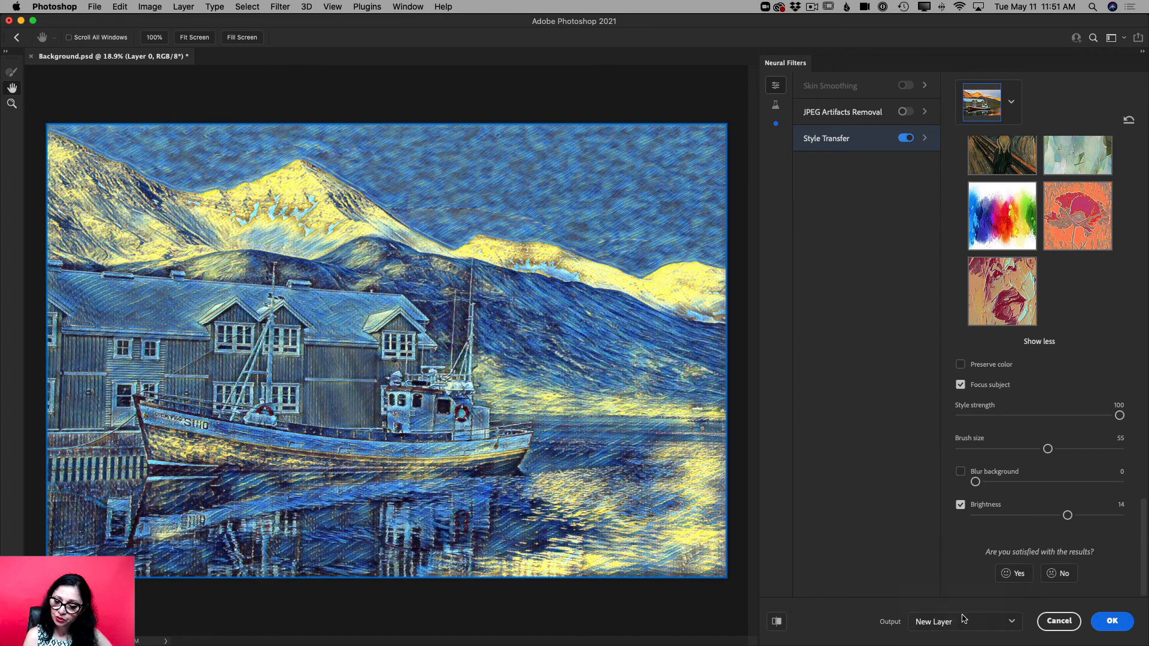
left_click(1113, 623)
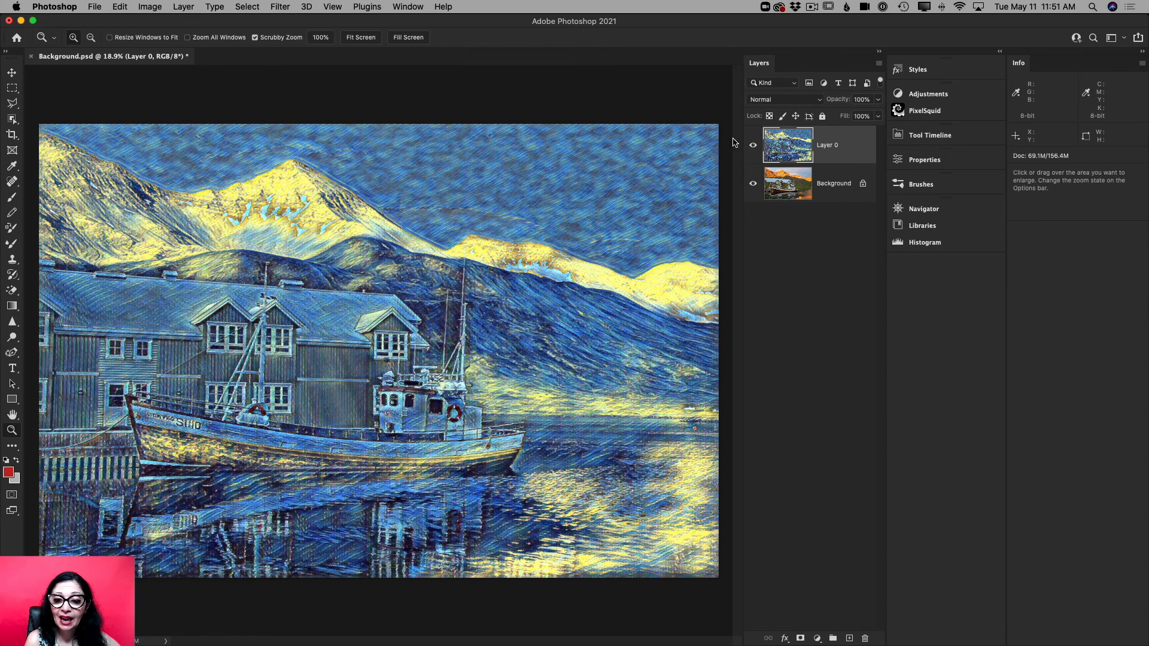
- Set the styled layer's blend mode to Hard Light, toggling its visibility before and after to compare with the original photo
left_click(752, 145)
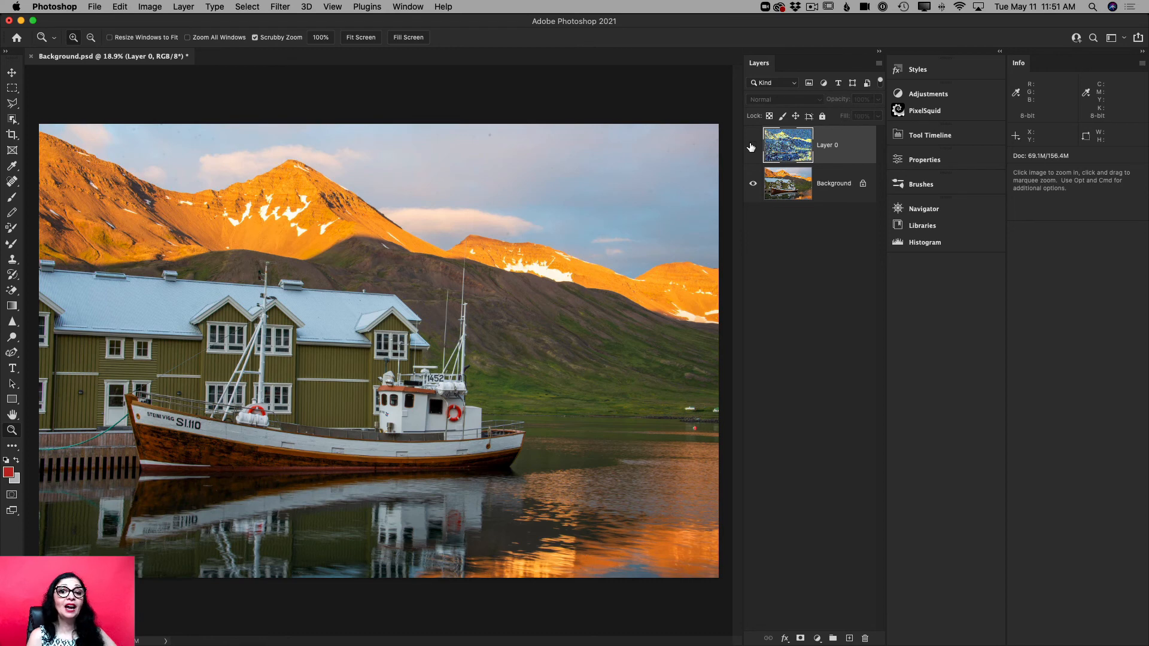
left_click(752, 145)
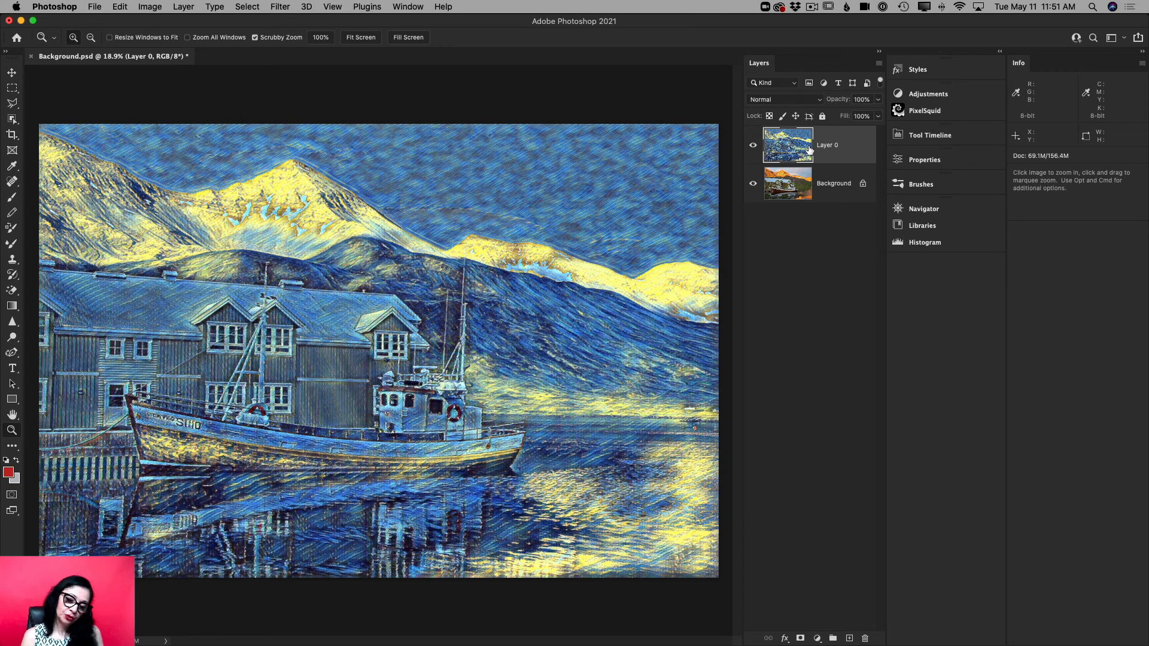
left_click(807, 102)
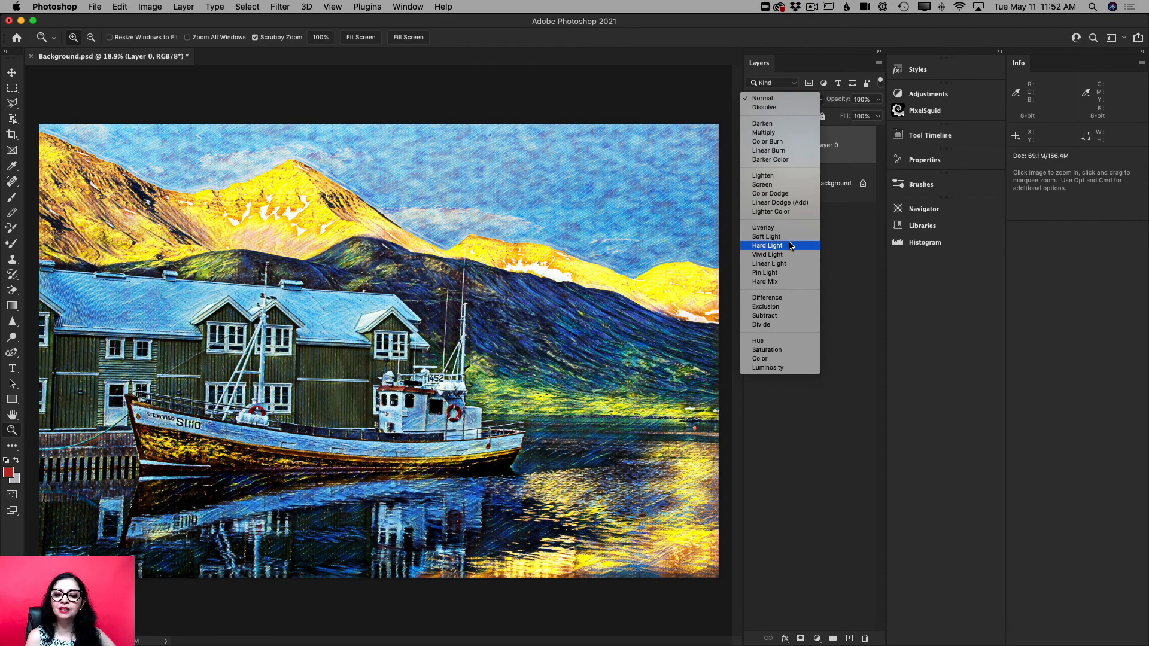
left_click(790, 245)
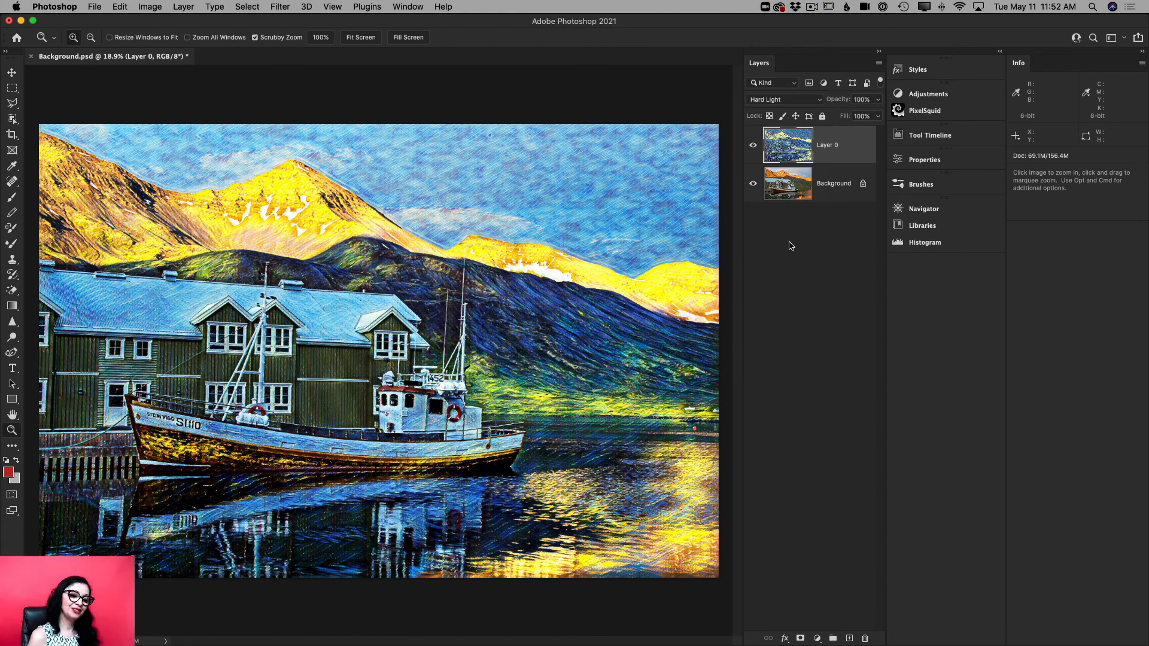
left_click(753, 146)
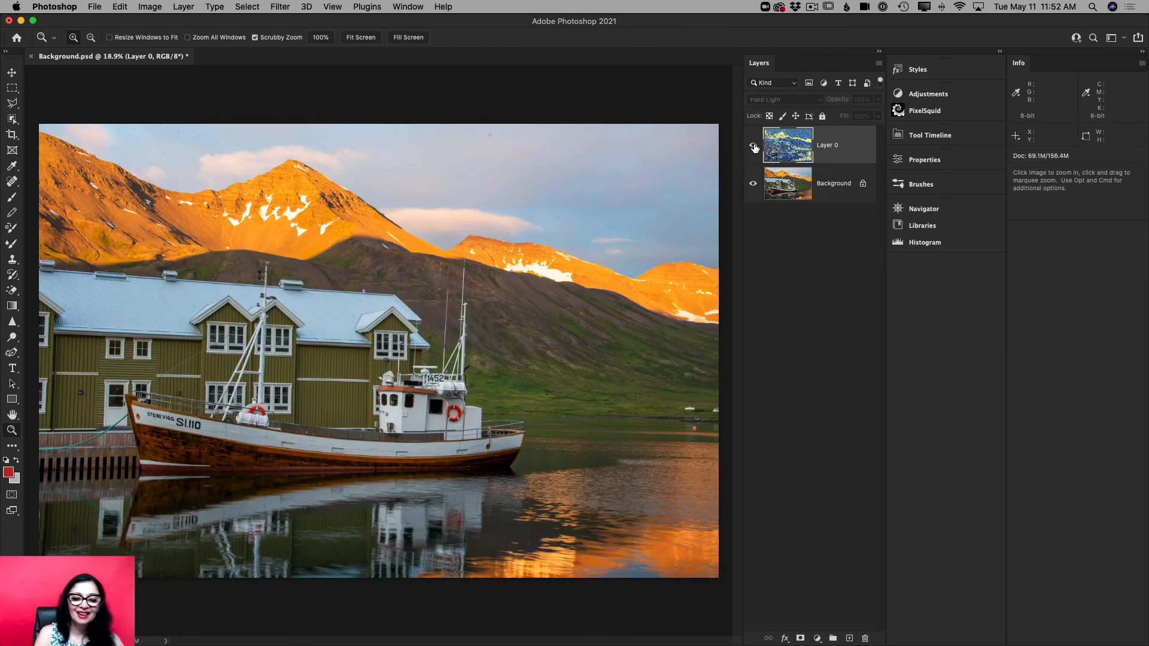
left_click(754, 147)
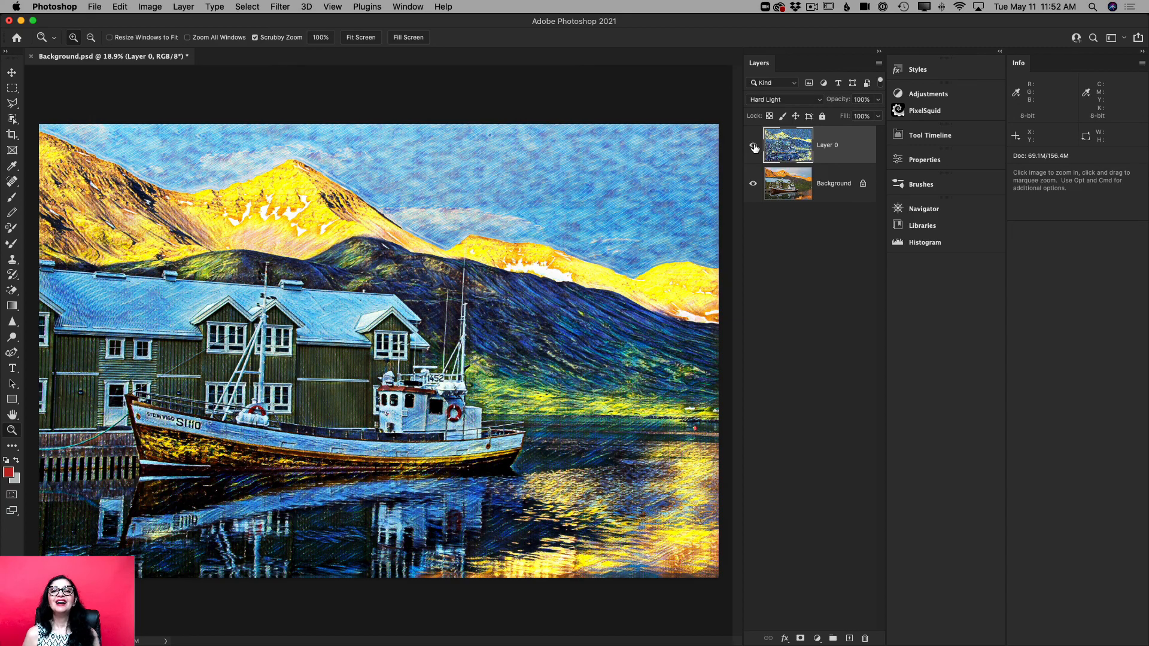